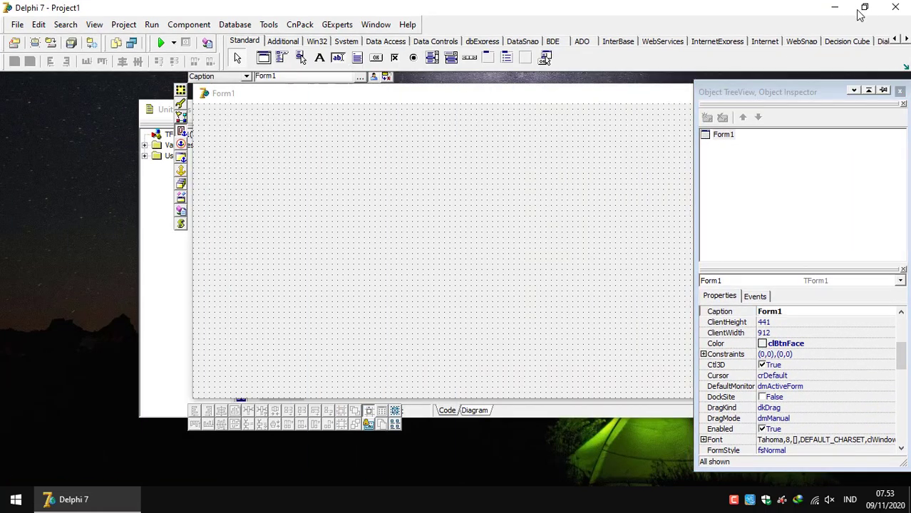
Close the blank Project1 together with its form and unit.
{"action": "left_click", "coordinate": [577, 94]}
{"action": "left_click_drag", "start_coordinate": [577, 93], "coordinate": [454, 100]}
{"action": "left_click", "coordinate": [91, 43]}
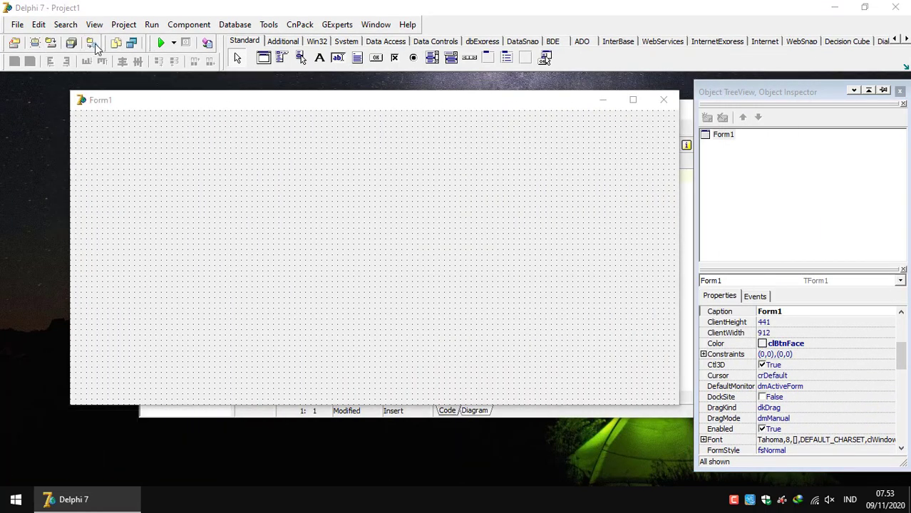
{"action": "left_click", "coordinate": [479, 283]}
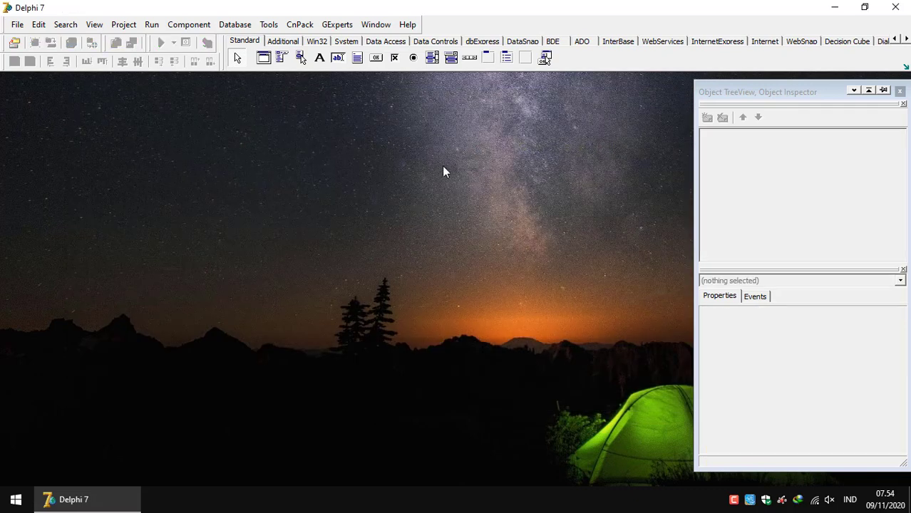
Open the existing Project1 from the project subfolder of the assets folder on drive Y:.
{"action": "left_click", "coordinate": [17, 24]}
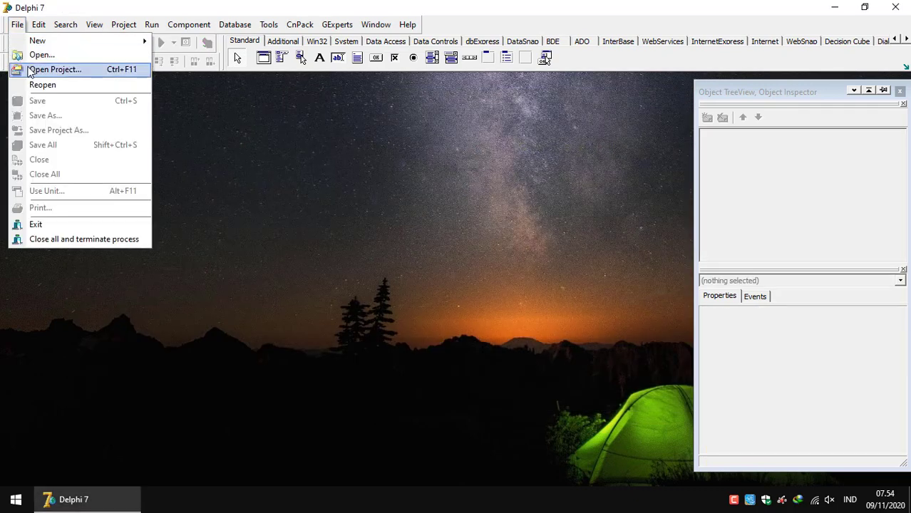
{"action": "left_click", "coordinate": [30, 72]}
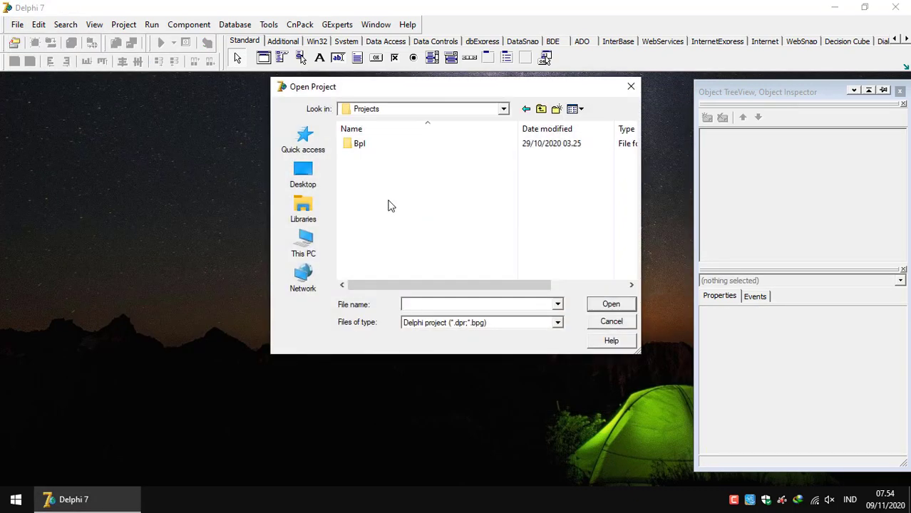
{"action": "left_click", "coordinate": [312, 242]}
{"action": "scroll", "coordinate": [498, 242], "scroll_direction": "down", "scroll_amount": 1}
{"action": "double_click", "coordinate": [464, 268]}
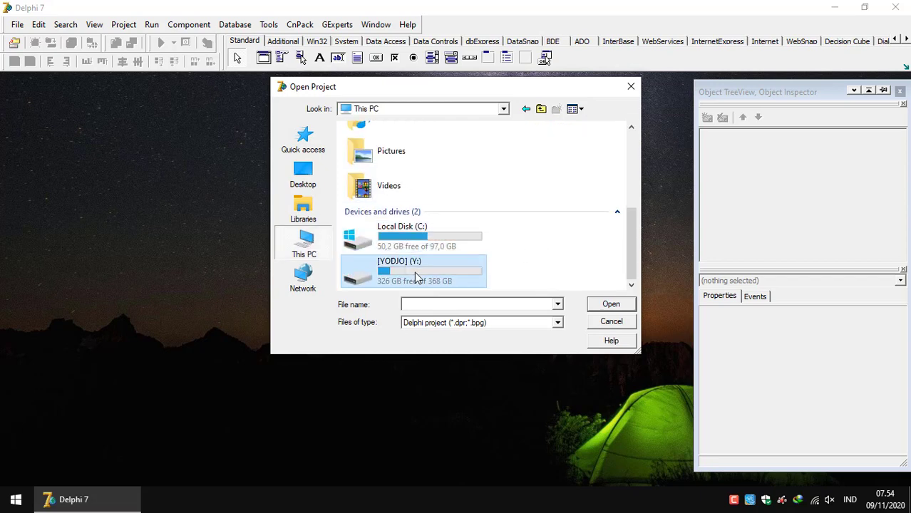
{"action": "double_click", "coordinate": [380, 155]}
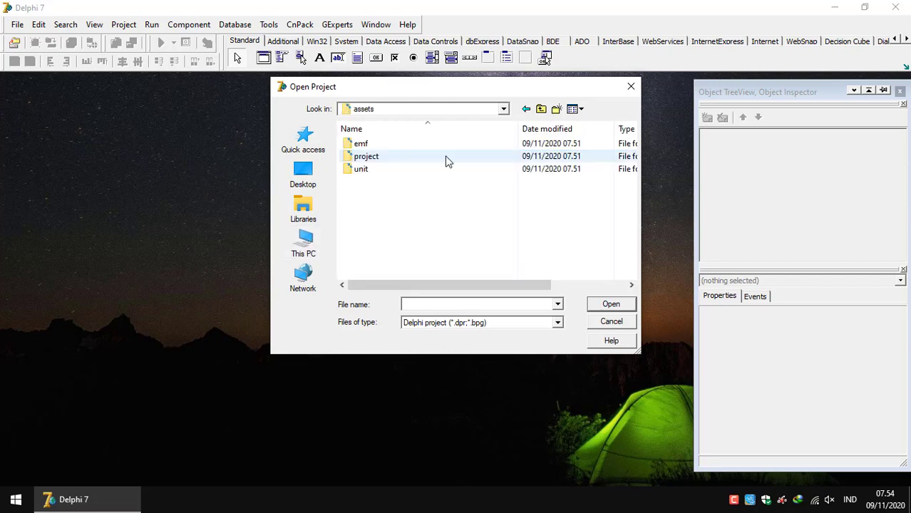
{"action": "double_click", "coordinate": [371, 156]}
{"action": "double_click", "coordinate": [370, 145]}
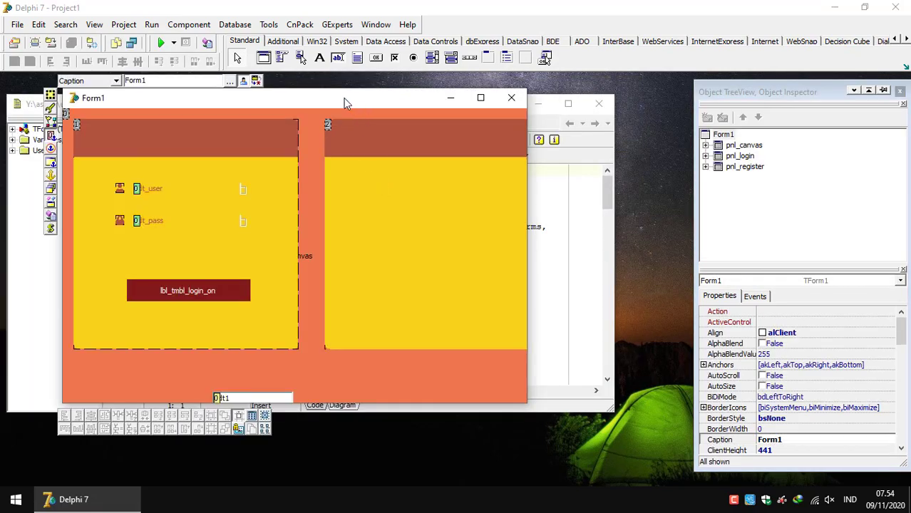
Inspect Form1's layout with the form maximized and restored, and in a test run of the project.
{"action": "left_click_drag", "start_coordinate": [344, 102], "coordinate": [496, 103]}
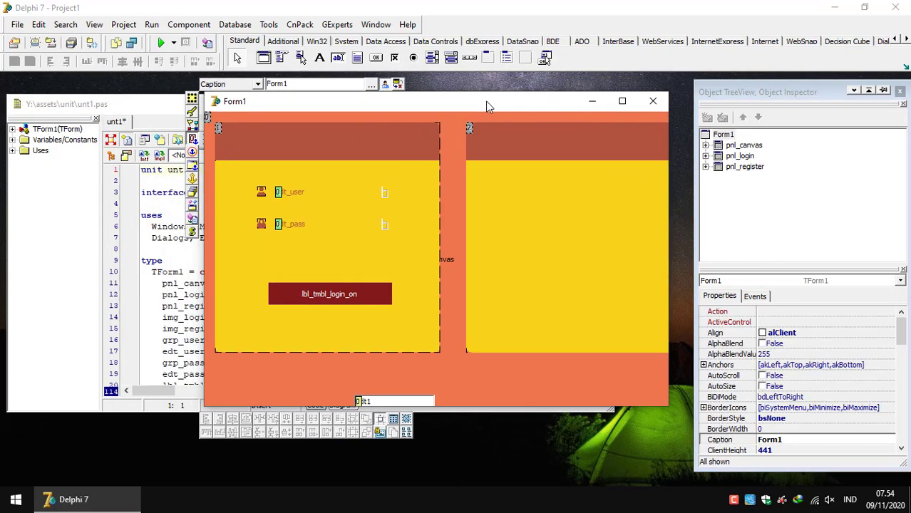
{"action": "double_click", "coordinate": [479, 104]}
{"action": "left_click", "coordinate": [300, 364]}
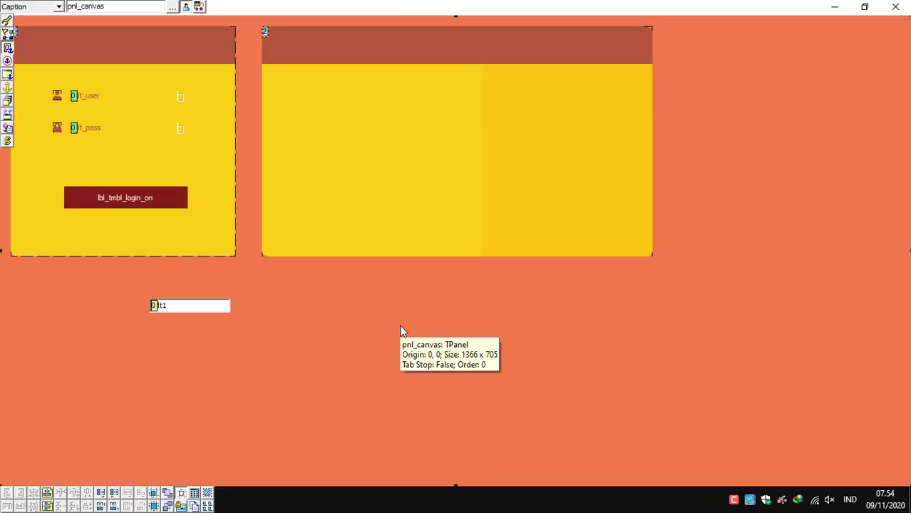
{"action": "double_click", "coordinate": [460, 5]}
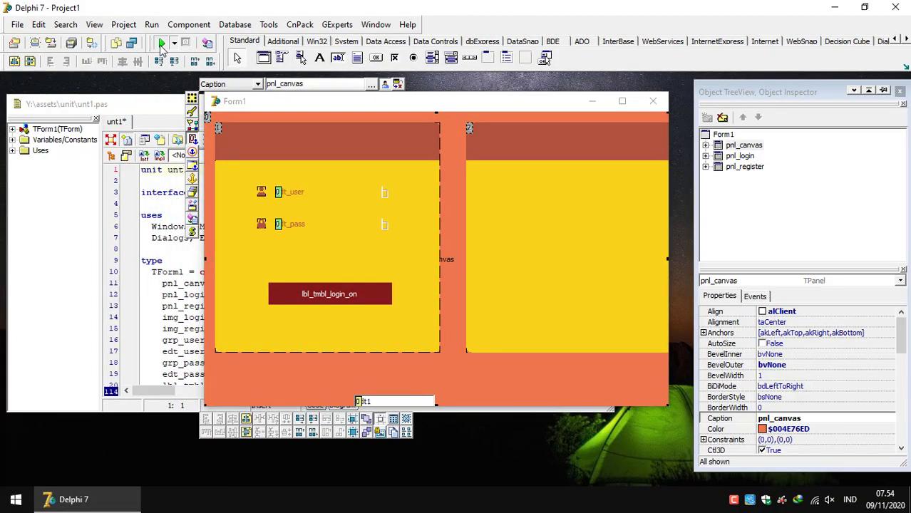
{"action": "key", "text": "F9"}
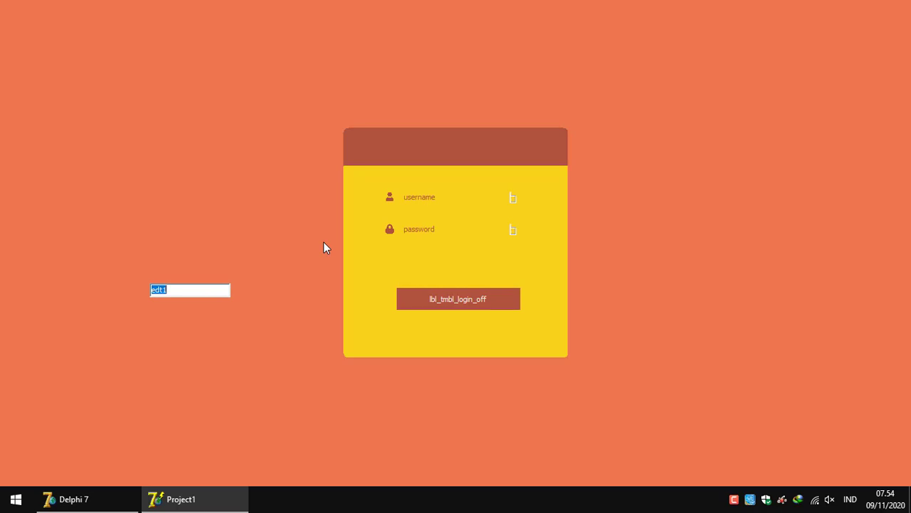
{"action": "key", "text": "alt+F4"}
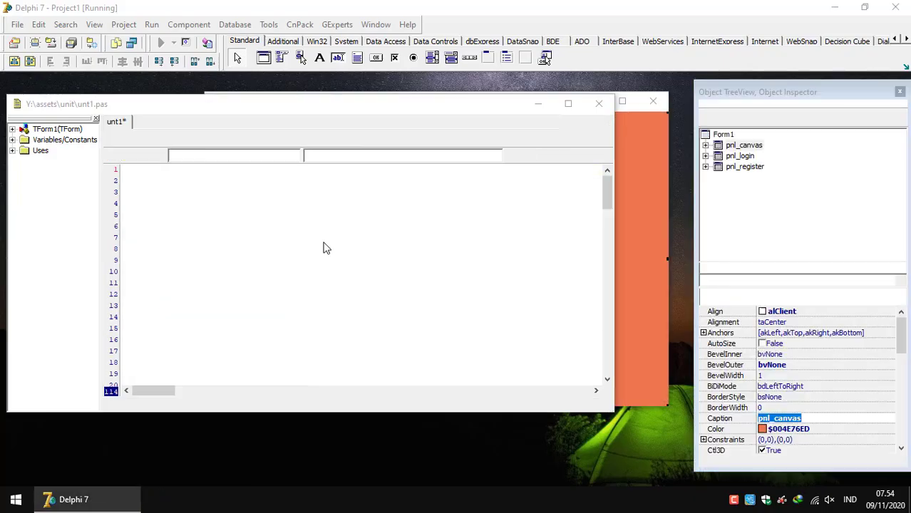
Set the font size of the edt_user field in grp_username to 10.
{"action": "left_click", "coordinate": [304, 194]}
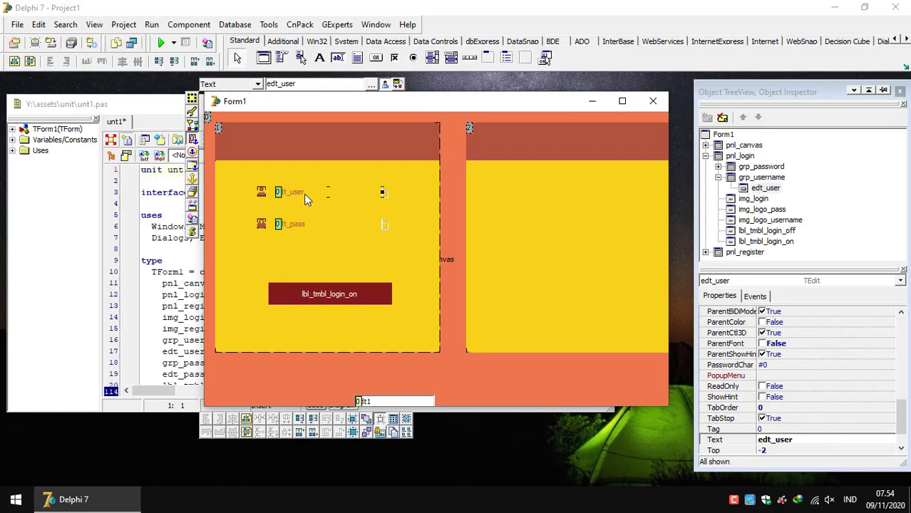
{"action": "double_click", "coordinate": [756, 178]}
{"action": "left_click", "coordinate": [718, 177]}
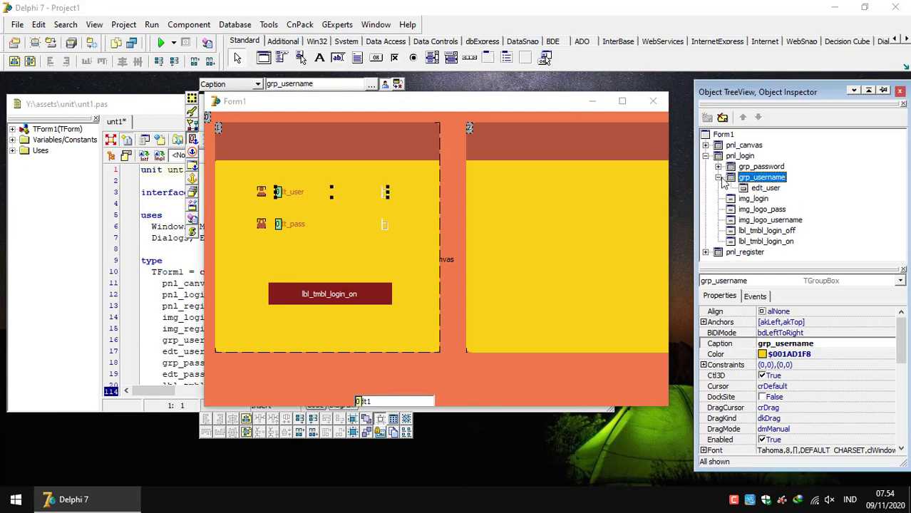
{"action": "left_click", "coordinate": [747, 188]}
{"action": "scroll", "coordinate": [831, 399], "scroll_direction": "down", "scroll_amount": 3}
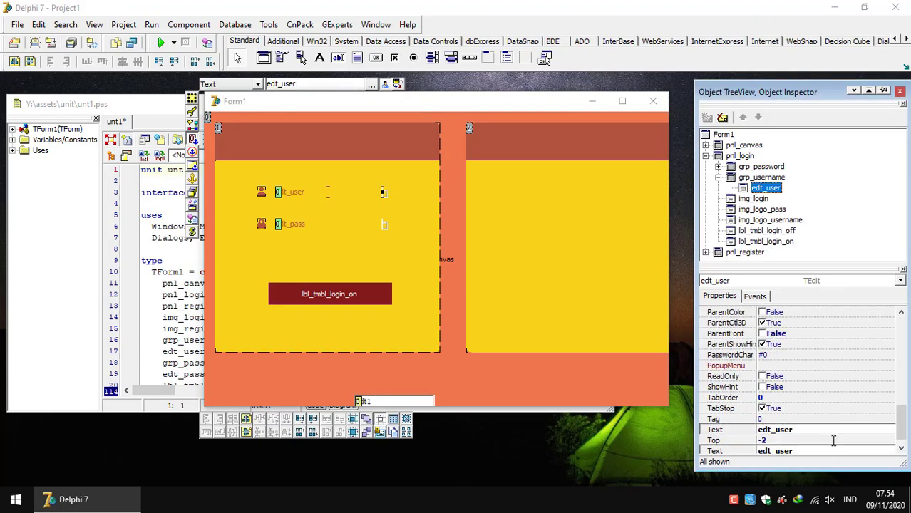
{"action": "scroll", "coordinate": [805, 407], "scroll_direction": "up", "scroll_amount": 5}
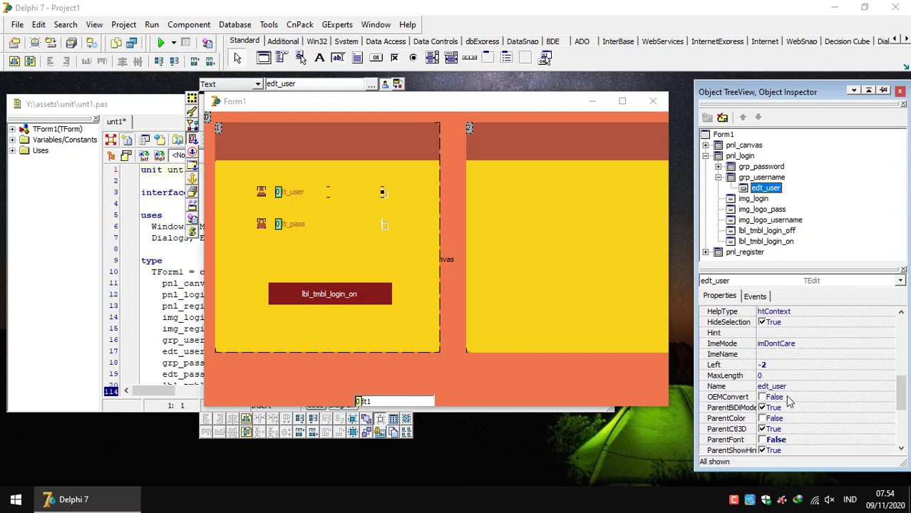
{"action": "scroll", "coordinate": [761, 390], "scroll_direction": "up", "scroll_amount": 4}
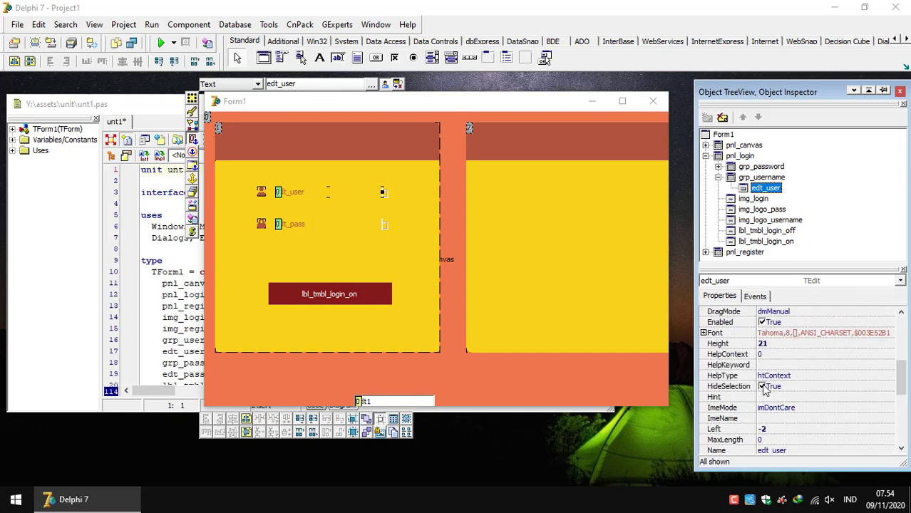
{"action": "left_click", "coordinate": [812, 333]}
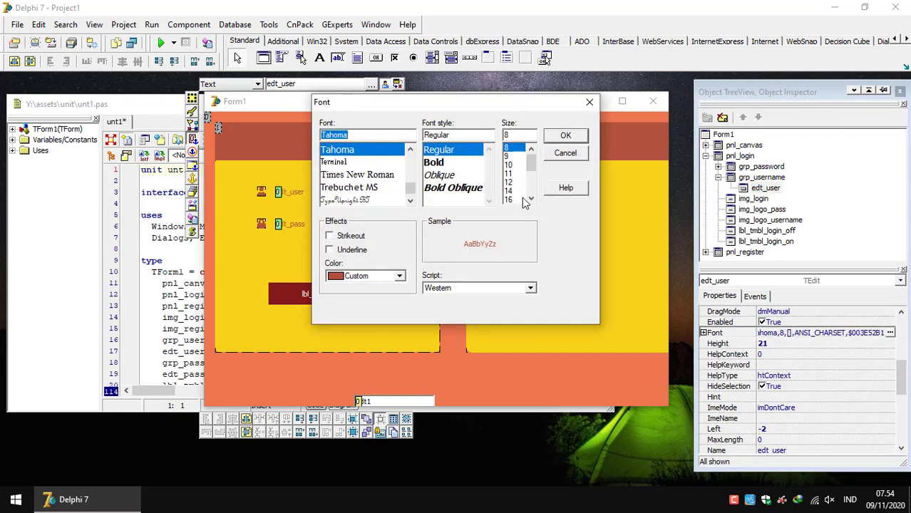
{"action": "left_click", "coordinate": [565, 135]}
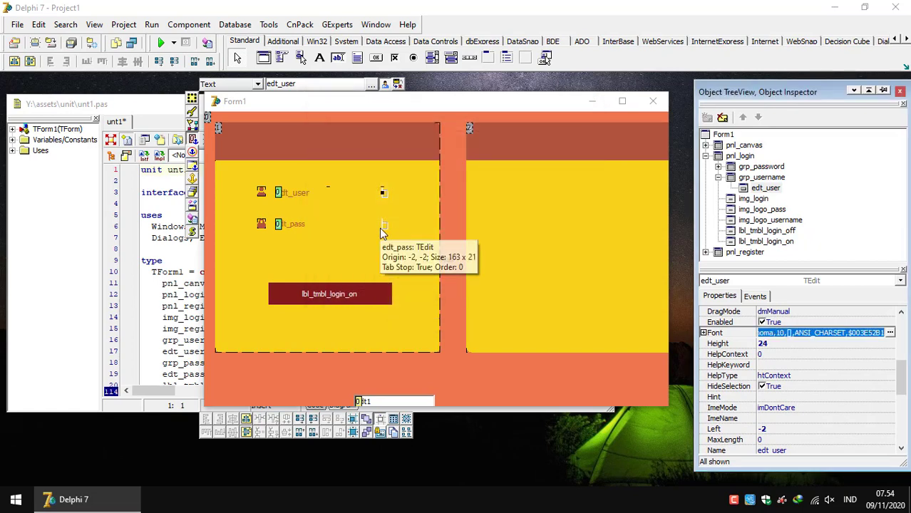
Run the project to check the username field's font on the login form, and close the running program.
{"action": "left_click", "coordinate": [379, 228]}
{"action": "left_click", "coordinate": [347, 193]}
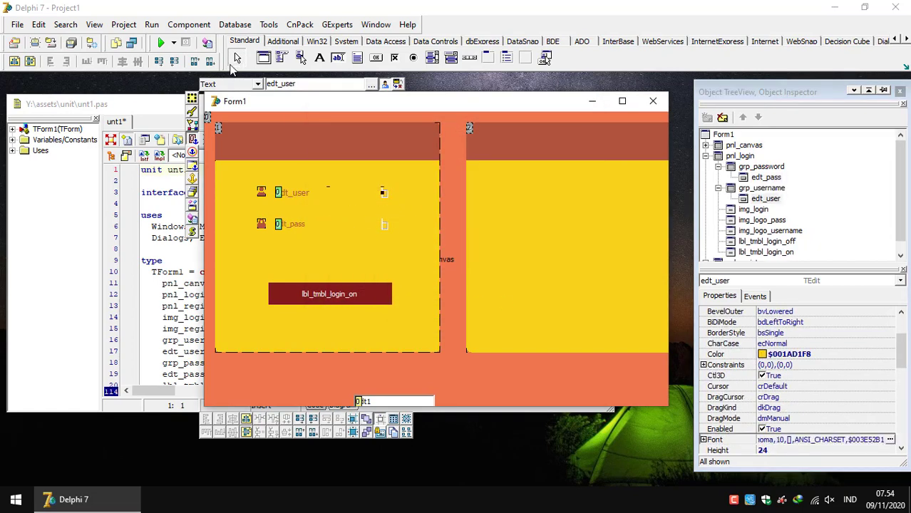
{"action": "left_click", "coordinate": [161, 43]}
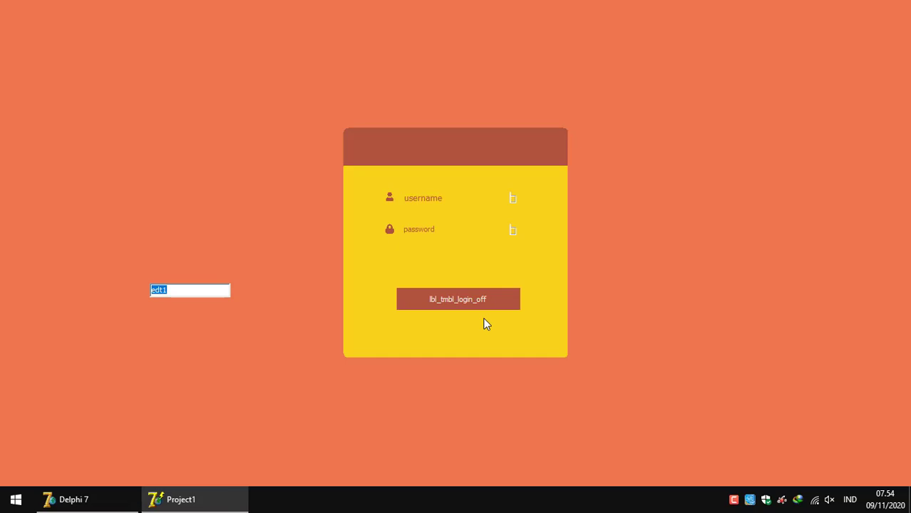
{"action": "key", "text": "alt+F4"}
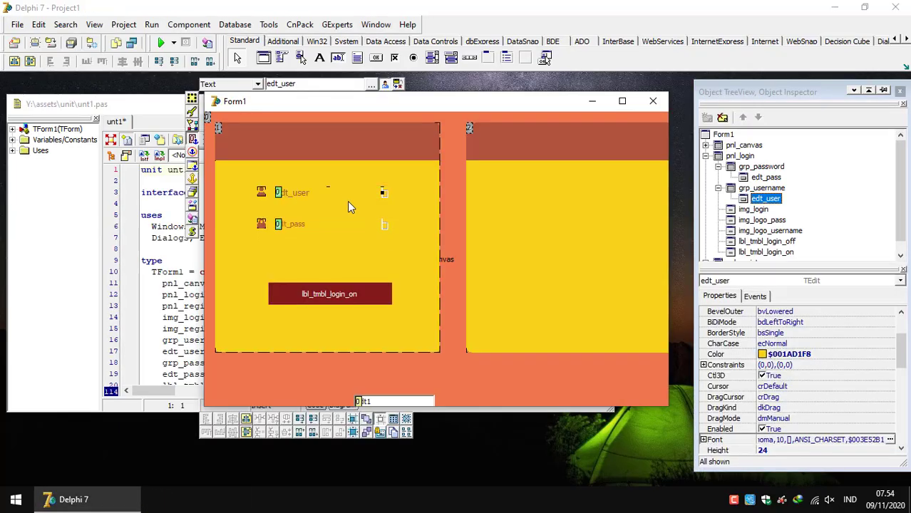
Look through the property list of the edt_user field.
{"action": "left_click", "coordinate": [779, 420]}
{"action": "scroll", "coordinate": [776, 425], "scroll_direction": "down", "scroll_amount": 4}
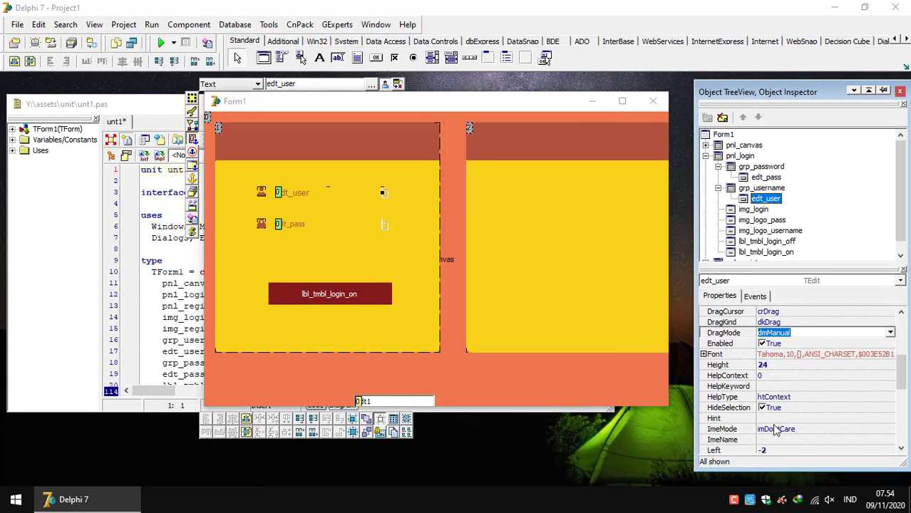
{"action": "scroll", "coordinate": [777, 430], "scroll_direction": "down", "scroll_amount": 1}
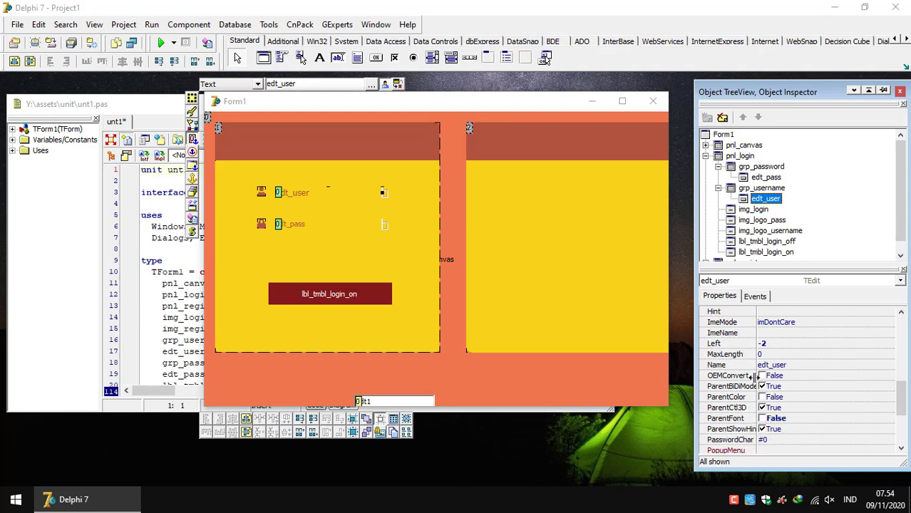
{"action": "scroll", "coordinate": [777, 413], "scroll_direction": "down", "scroll_amount": 5}
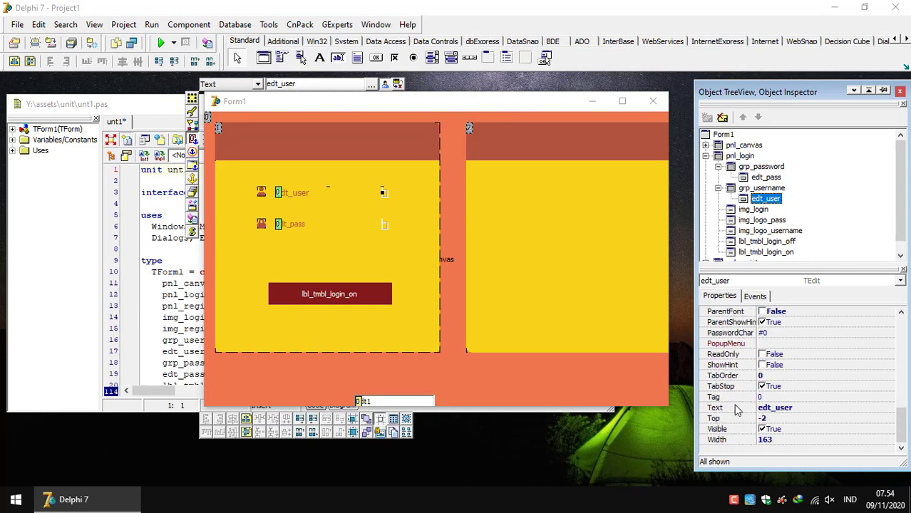
{"action": "scroll", "coordinate": [770, 413], "scroll_direction": "up", "scroll_amount": 10}
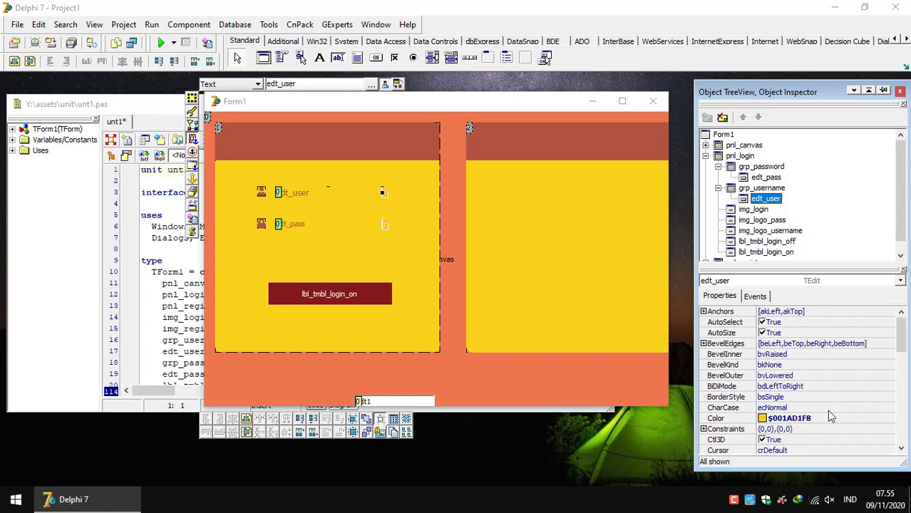
{"action": "scroll", "coordinate": [816, 410], "scroll_direction": "down", "scroll_amount": 3}
{"action": "scroll", "coordinate": [816, 411], "scroll_direction": "up", "scroll_amount": 1}
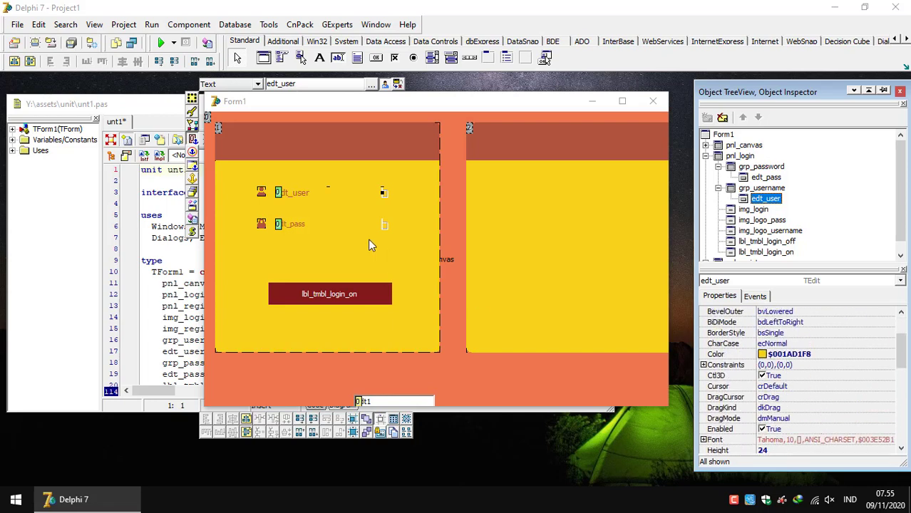
Set the font size of the edt_pass field in grp_password to 10.
{"action": "left_click", "coordinate": [347, 233]}
{"action": "scroll", "coordinate": [784, 402], "scroll_direction": "down", "scroll_amount": 5}
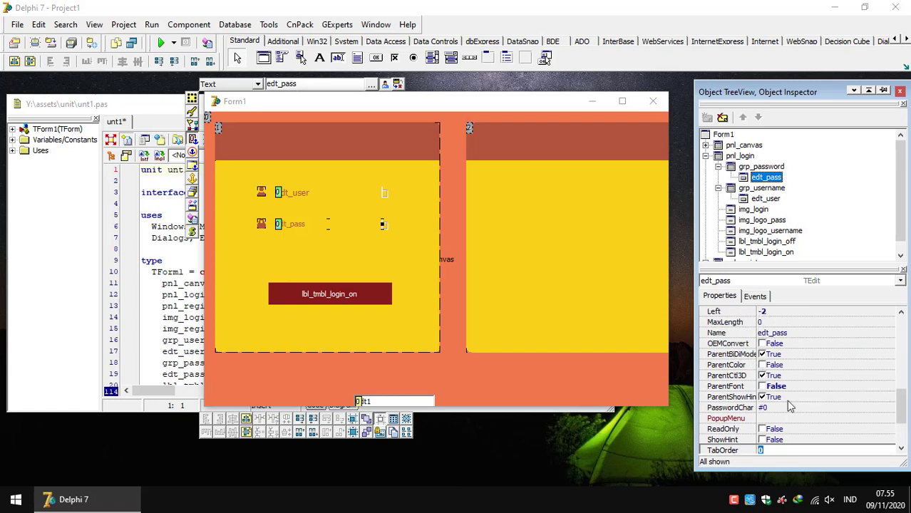
{"action": "scroll", "coordinate": [764, 356], "scroll_direction": "down", "scroll_amount": 4}
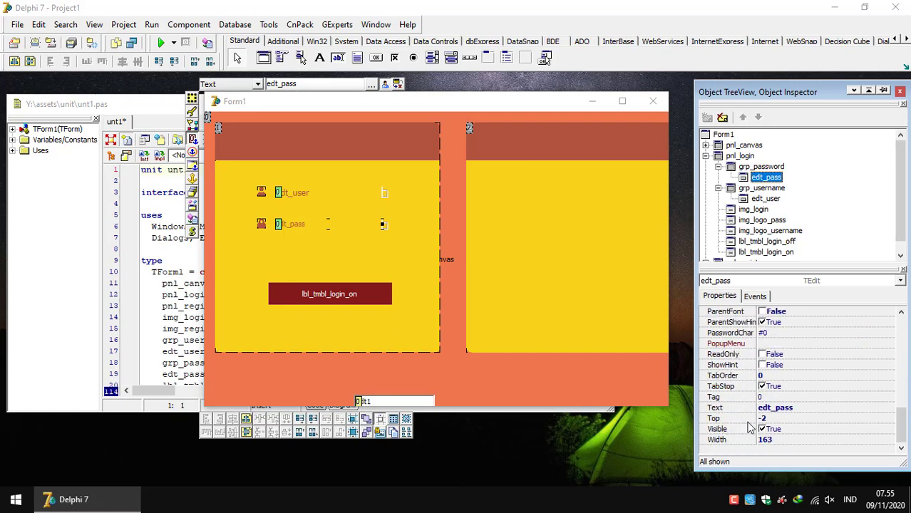
{"action": "left_click", "coordinate": [770, 418]}
{"action": "scroll", "coordinate": [765, 411], "scroll_direction": "up", "scroll_amount": 7}
{"action": "left_click", "coordinate": [842, 354]}
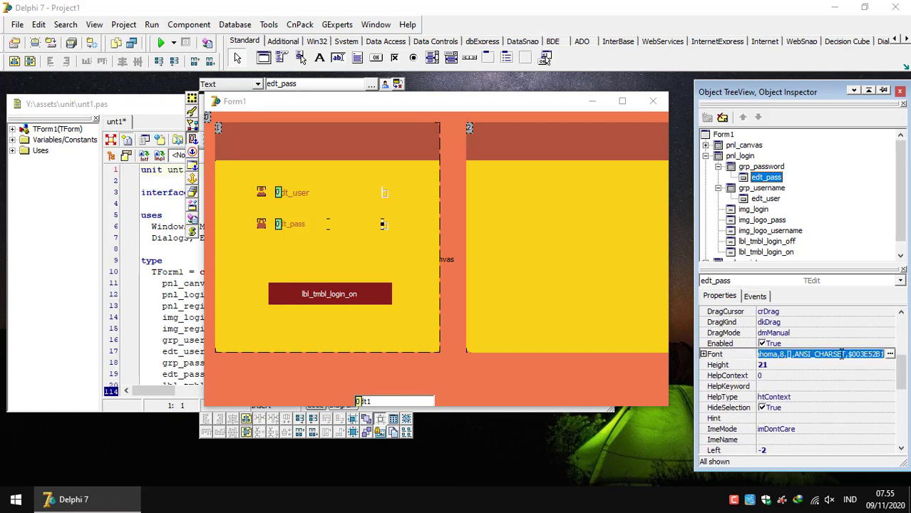
{"action": "left_click", "coordinate": [890, 354]}
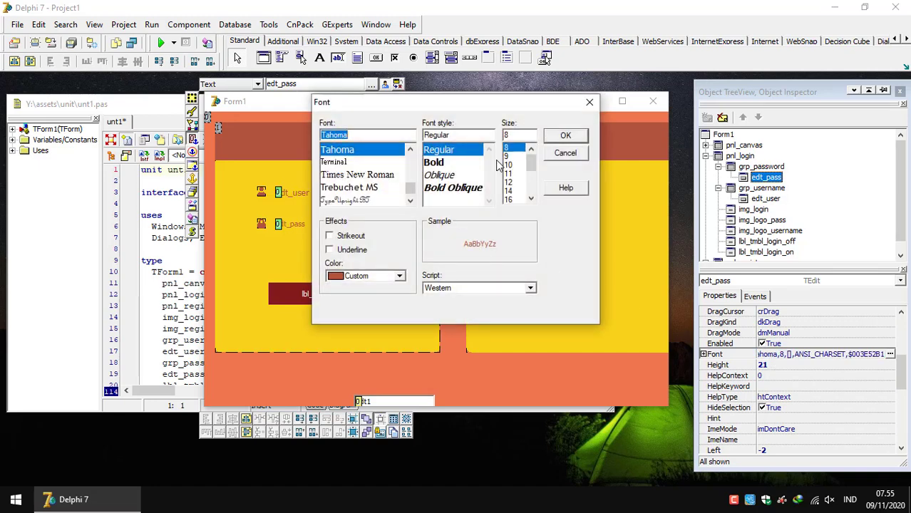
{"action": "left_click", "coordinate": [513, 165]}
{"action": "left_click", "coordinate": [565, 134]}
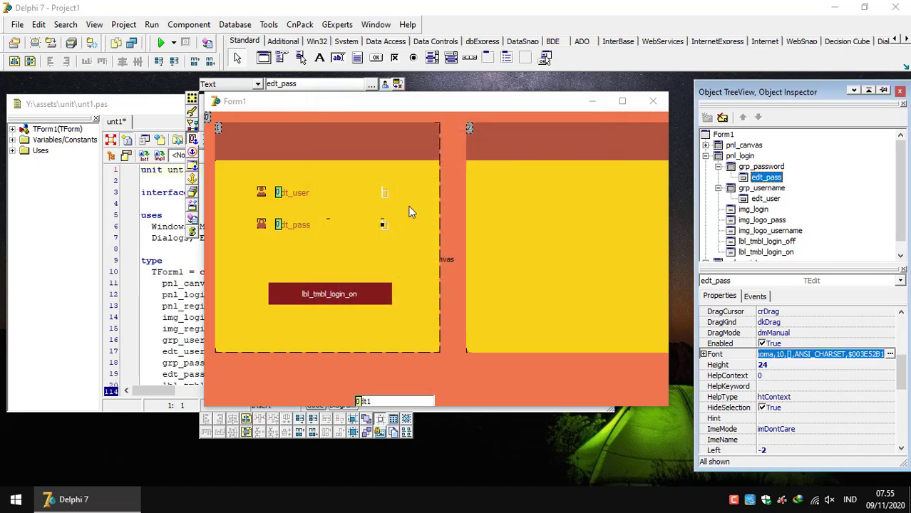
{"action": "key", "text": "Down"}
{"action": "key", "text": "Up"}
{"action": "key", "text": "Up"}
{"action": "key", "text": "Down"}
{"action": "key", "text": "Up"}
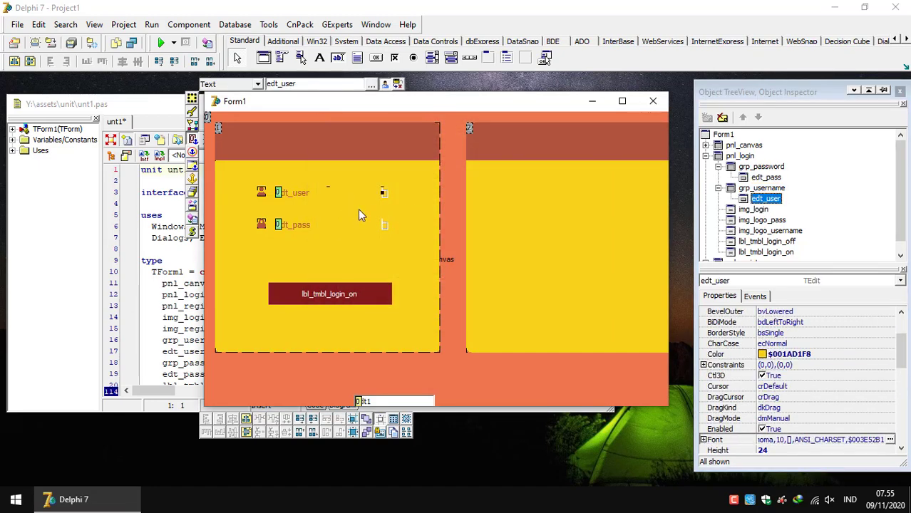
{"action": "key", "text": "Down"}
{"action": "key", "text": "Up"}
{"action": "key", "text": "Down"}
{"action": "key", "text": "Down"}
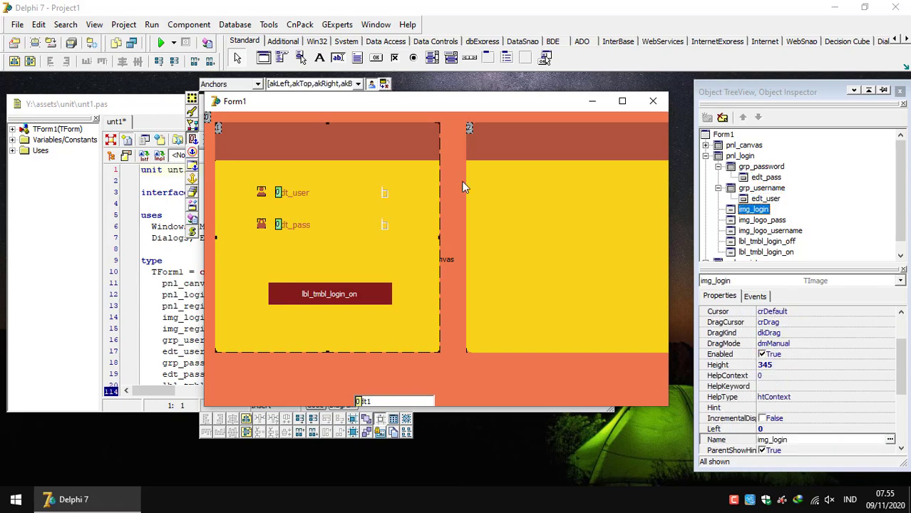
Select the image in the register panel, and run the project to check the login form before closing the running program.
{"action": "left_click_drag", "start_coordinate": [464, 118], "coordinate": [334, 114]}
{"action": "left_click", "coordinate": [319, 183]}
{"action": "left_click", "coordinate": [432, 189]}
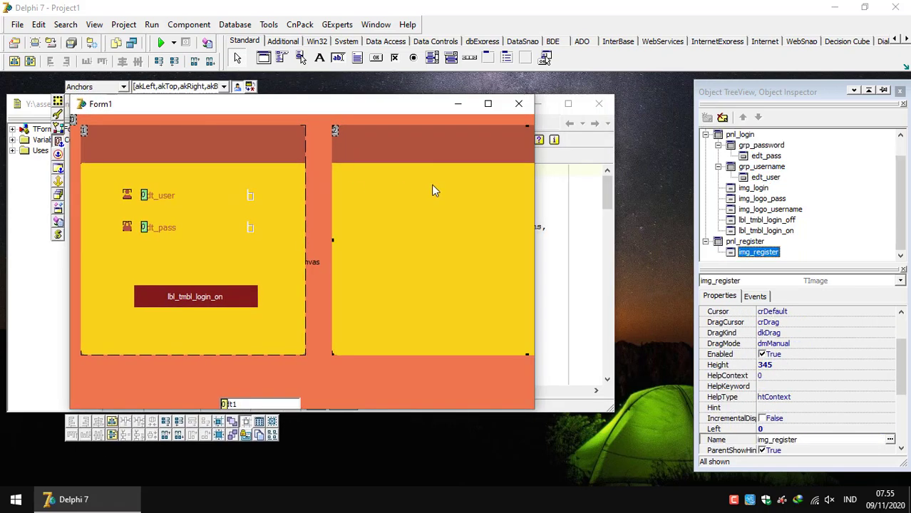
{"action": "double_click", "coordinate": [348, 108]}
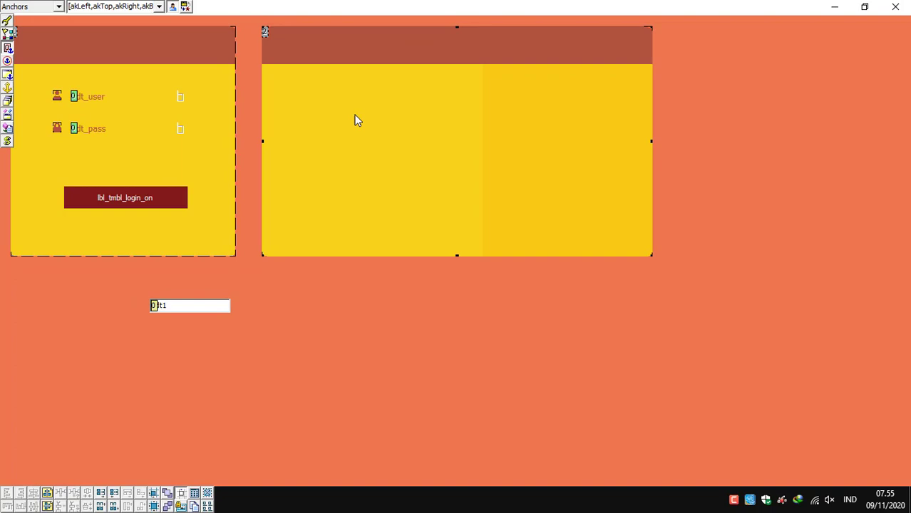
{"action": "left_click", "coordinate": [420, 310]}
{"action": "double_click", "coordinate": [431, 6]}
{"action": "left_click", "coordinate": [421, 185]}
{"action": "left_click_drag", "start_coordinate": [377, 105], "coordinate": [329, 108]}
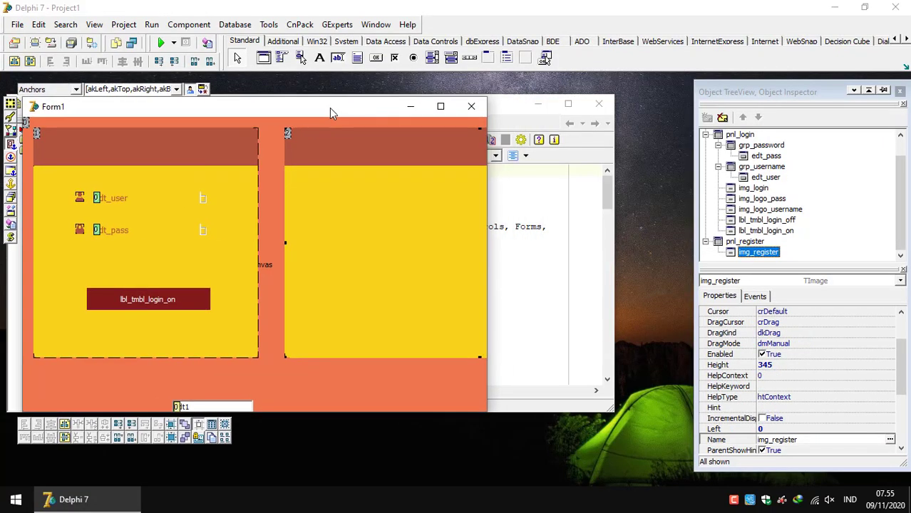
{"action": "left_click", "coordinate": [162, 42]}
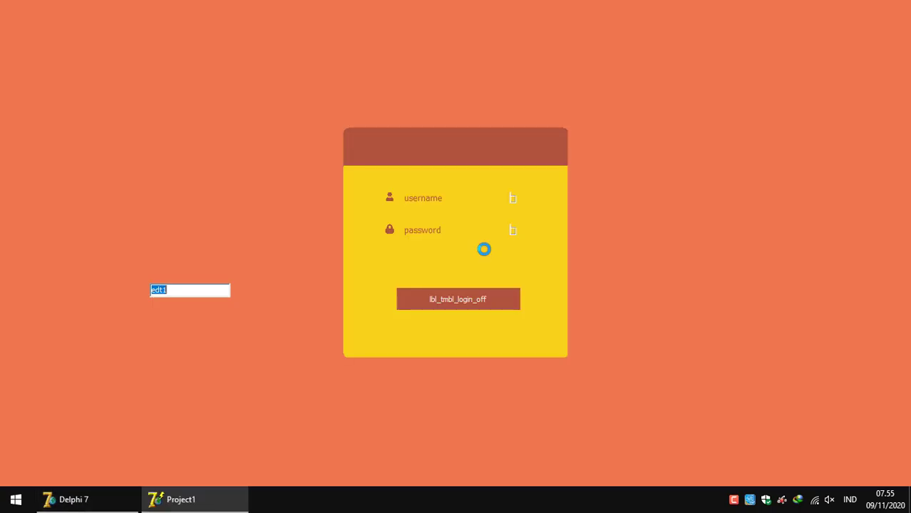
{"action": "key", "text": "alt+F4"}
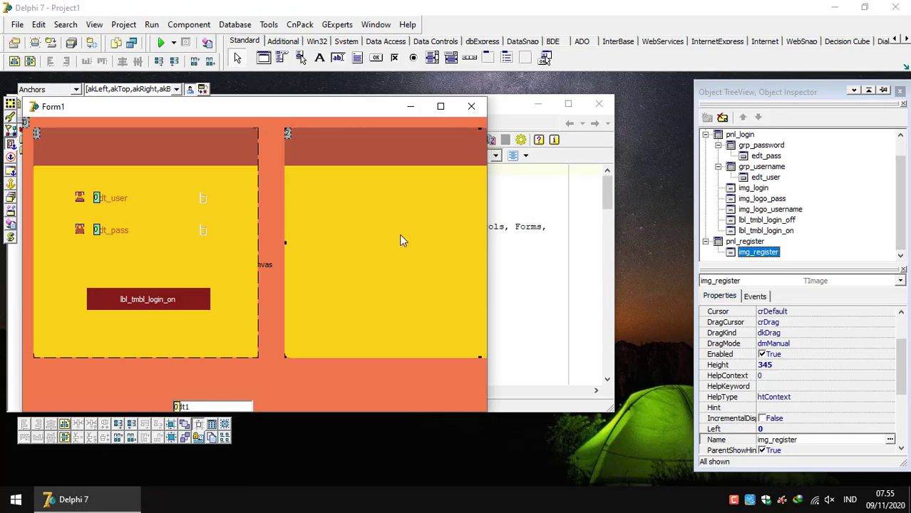
Widen Form1 in the designer to show the whole register panel, and run the project once more and close it.
{"action": "left_click_drag", "start_coordinate": [352, 116], "coordinate": [313, 114]}
{"action": "left_click_drag", "start_coordinate": [437, 273], "coordinate": [849, 273]}
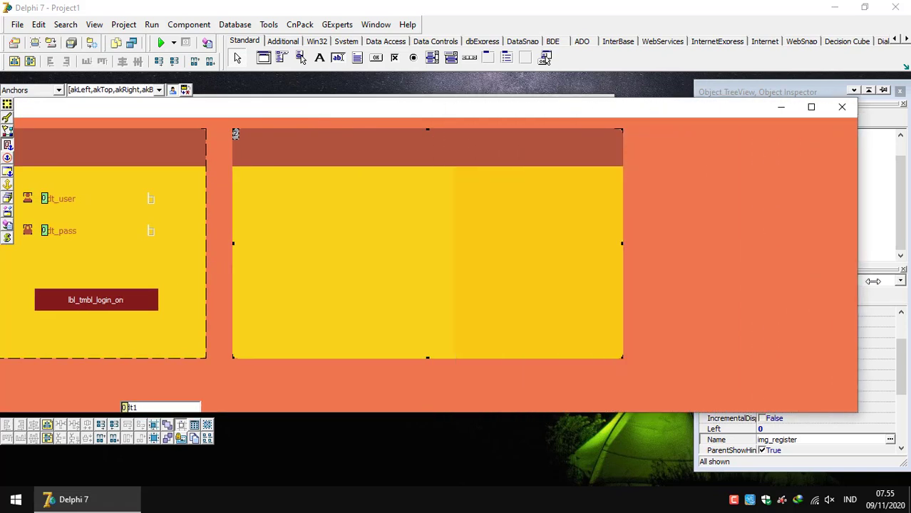
{"action": "left_click_drag", "start_coordinate": [644, 105], "coordinate": [471, 104]}
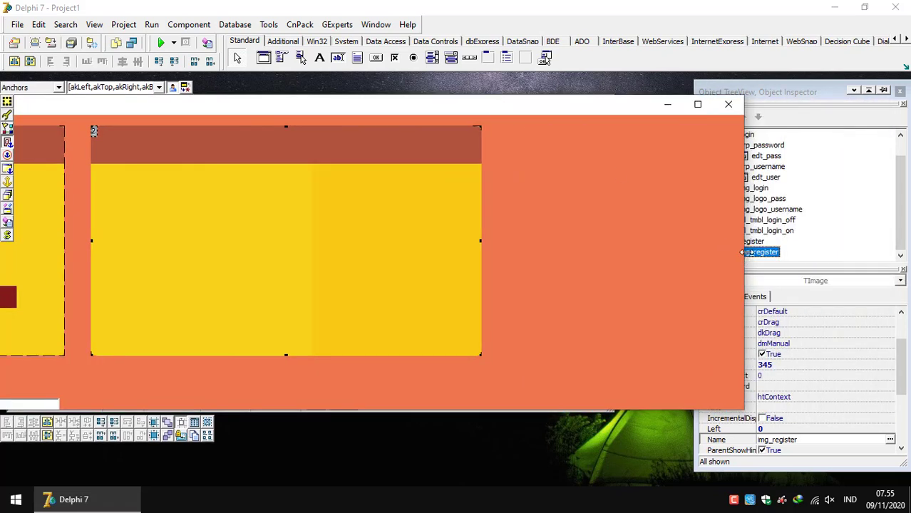
{"action": "left_click_drag", "start_coordinate": [539, 105], "coordinate": [537, 176]}
{"action": "left_click_drag", "start_coordinate": [538, 73], "coordinate": [627, 168]}
{"action": "left_click", "coordinate": [161, 43]}
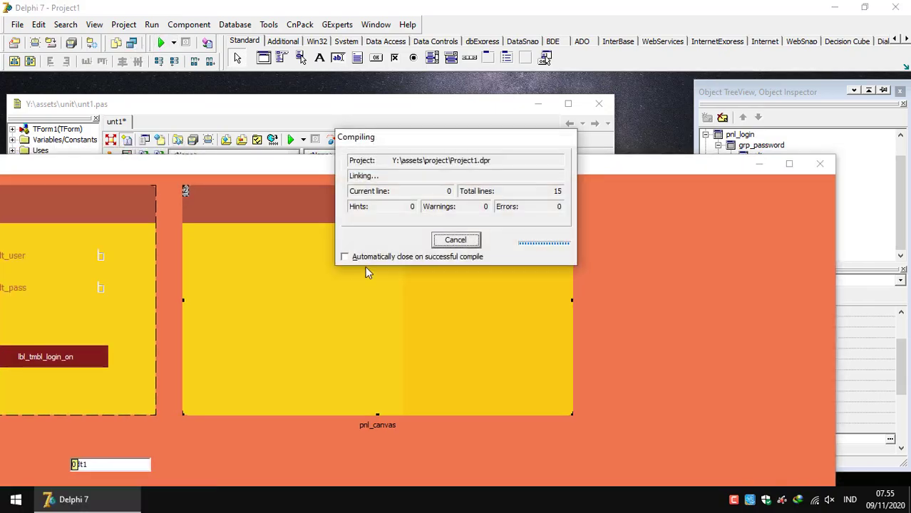
{"action": "key", "text": "alt+F4"}
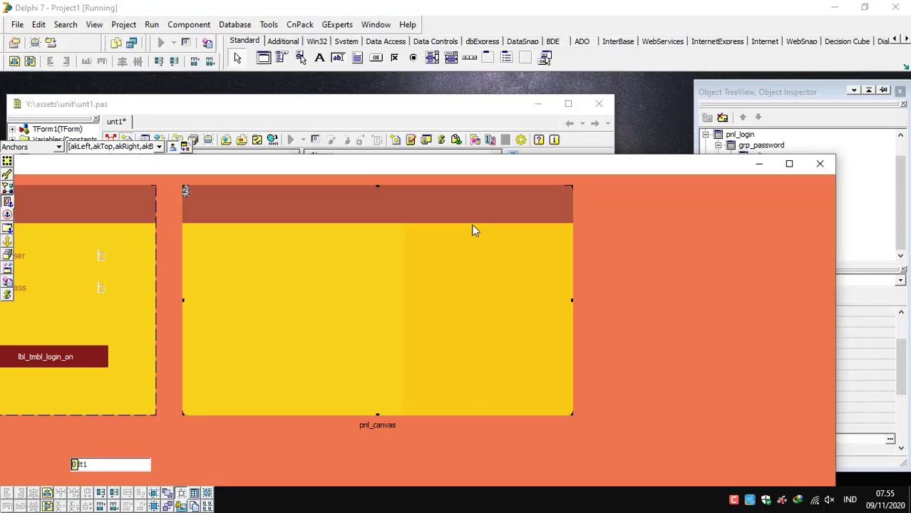
Set the Align property of img_register to alNone.
{"action": "left_click_drag", "start_coordinate": [456, 169], "coordinate": [413, 168]}
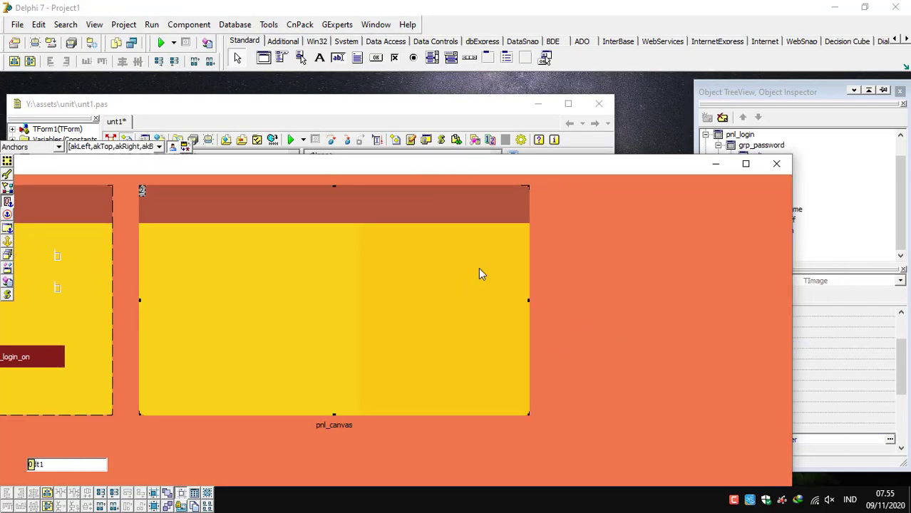
{"action": "left_click_drag", "start_coordinate": [545, 168], "coordinate": [427, 168]}
{"action": "scroll", "coordinate": [793, 385], "scroll_direction": "up", "scroll_amount": 2}
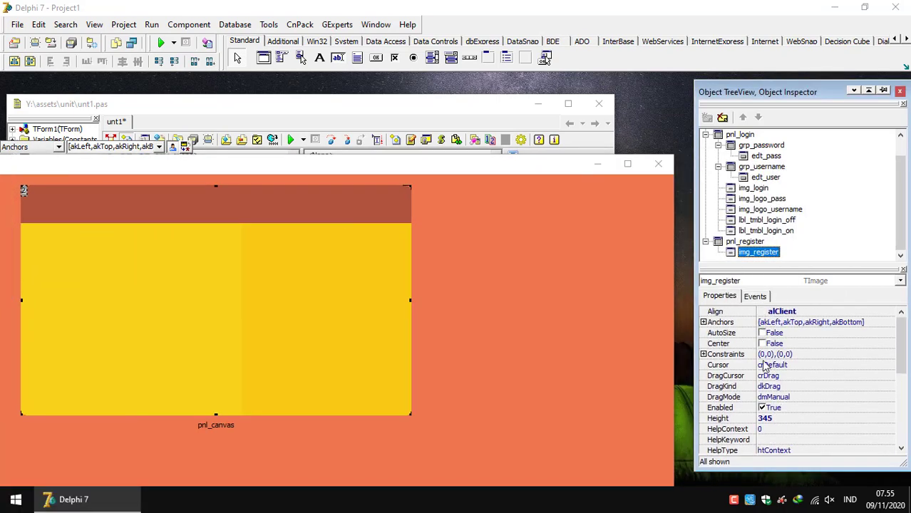
{"action": "left_click", "coordinate": [807, 316]}
{"action": "left_click", "coordinate": [890, 312]}
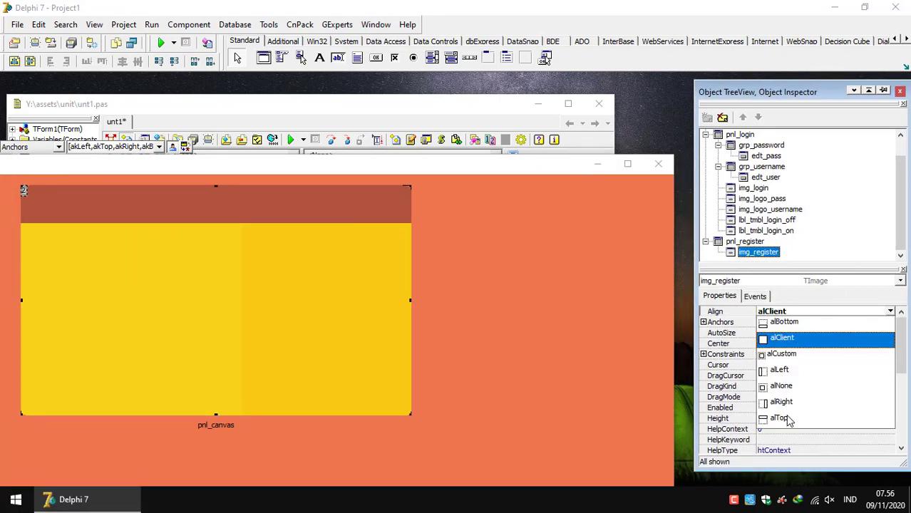
{"action": "left_click", "coordinate": [780, 386]}
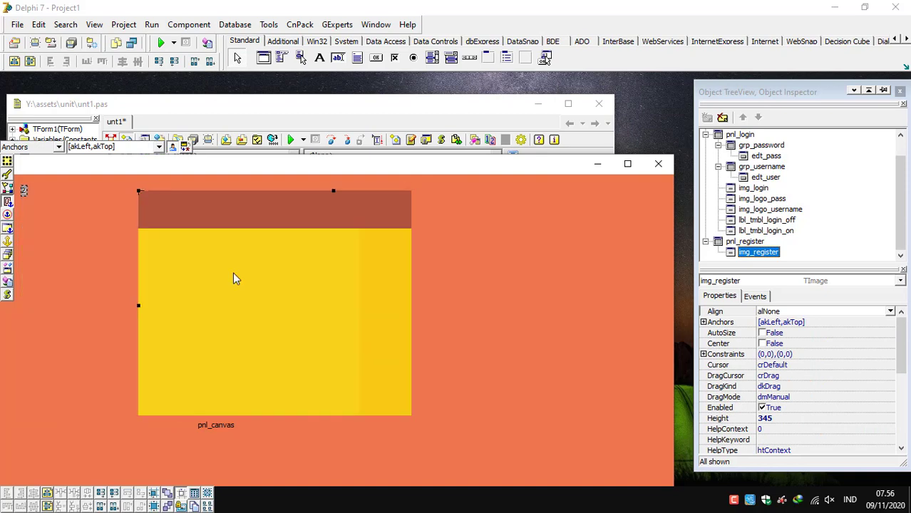
Shift pnl_register slightly to the right on the form and delete its img_register image.
{"action": "left_click", "coordinate": [213, 275]}
{"action": "left_click_drag", "start_coordinate": [363, 295], "coordinate": [272, 291]}
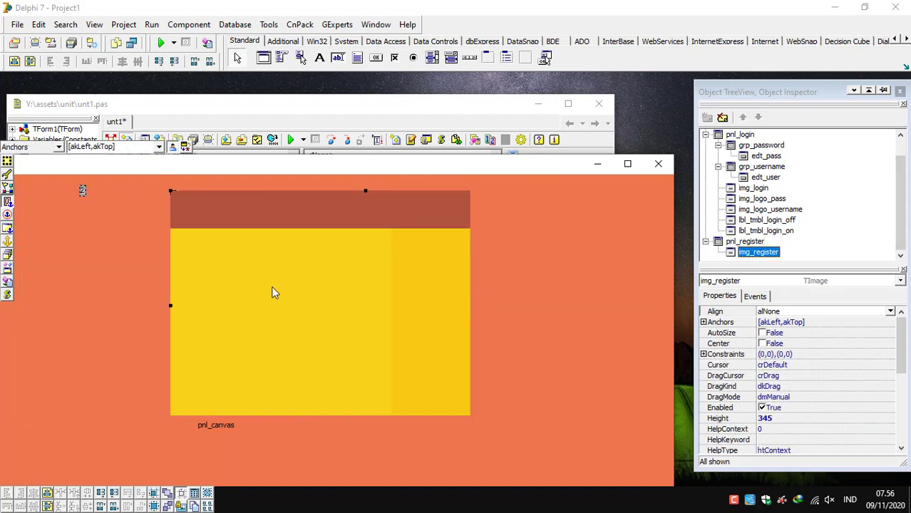
{"action": "key", "text": "Delete"}
Set the BevelOuter property of pnl_register to bvRaised.
{"action": "left_click", "coordinate": [357, 285]}
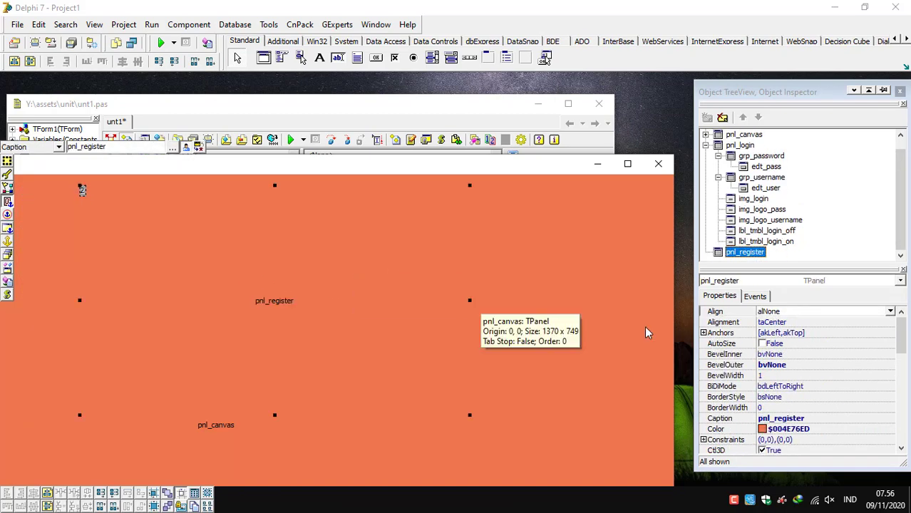
{"action": "left_click", "coordinate": [795, 368]}
{"action": "left_click", "coordinate": [890, 365]}
{"action": "left_click", "coordinate": [781, 394]}
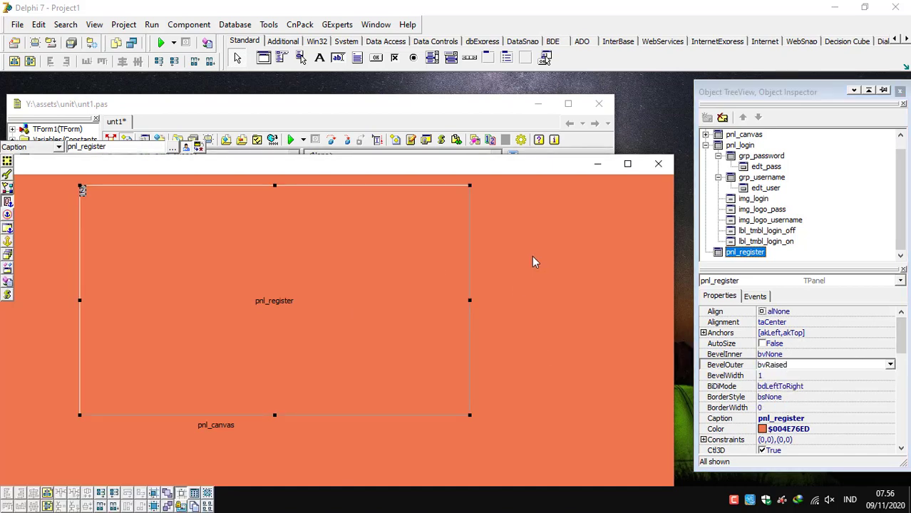
Add a new panel named div_1 inside pnl_register and copy its clBtnFace Color value.
{"action": "left_click", "coordinate": [325, 293]}
{"action": "type", "text": "div_1"}
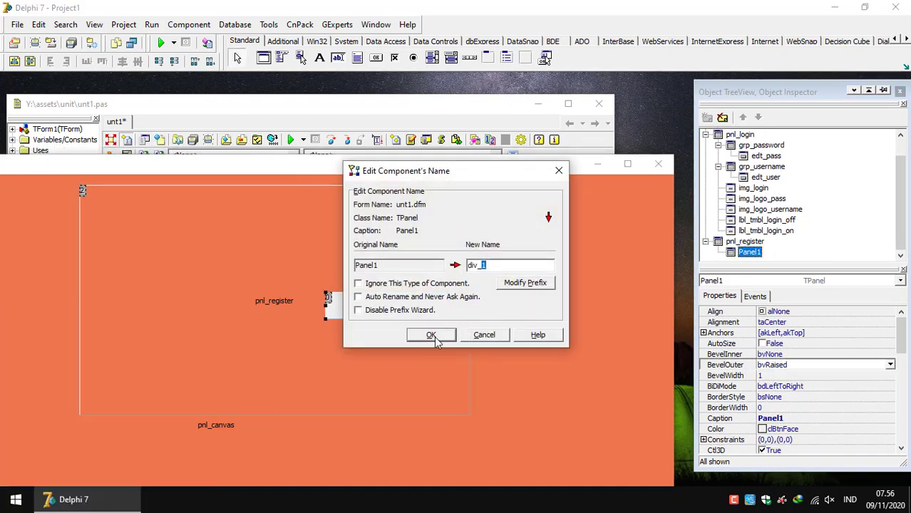
{"action": "left_click", "coordinate": [429, 331]}
{"action": "left_click_drag", "start_coordinate": [411, 306], "coordinate": [340, 301]}
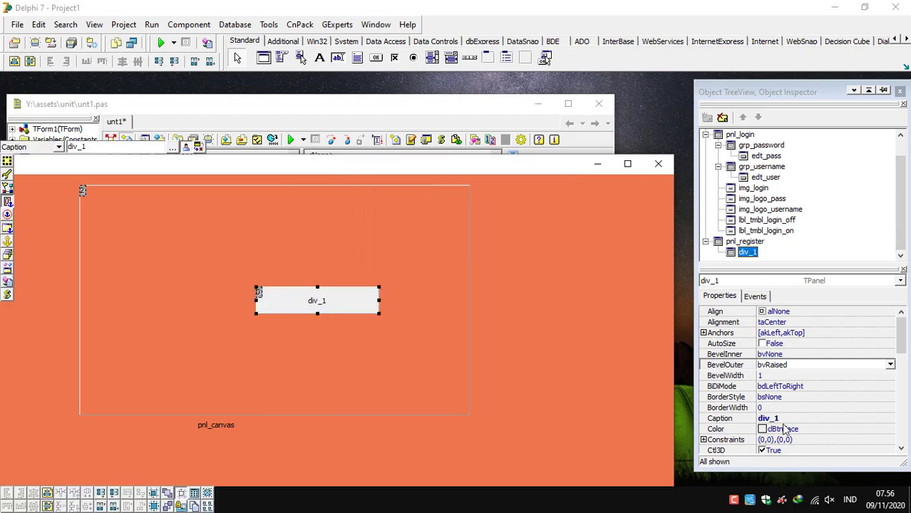
{"action": "scroll", "coordinate": [790, 381], "scroll_direction": "down", "scroll_amount": 2}
{"action": "left_click", "coordinate": [775, 366]}
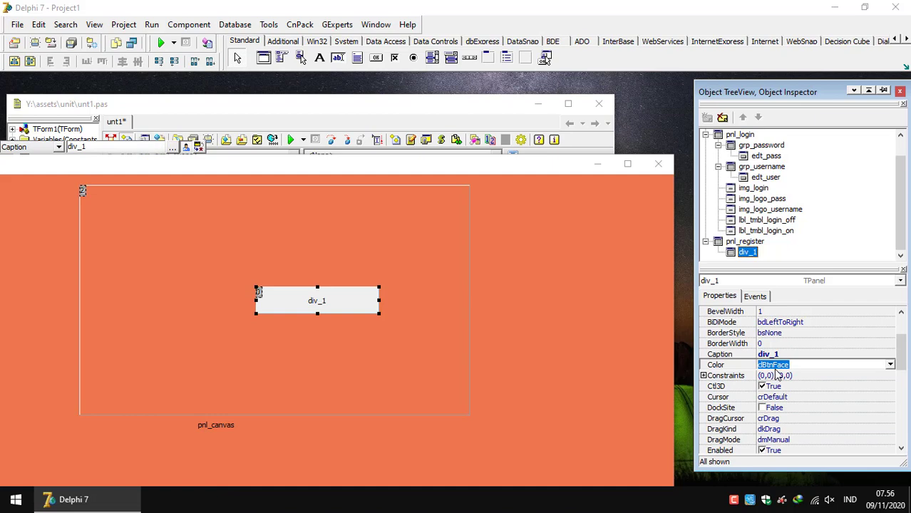
Delete the div_1 panel, set the Color of pnl_register to clBtnFace, and move pnl_register down and to the right.
{"action": "left_click", "coordinate": [351, 307]}
{"action": "key", "text": "Delete"}
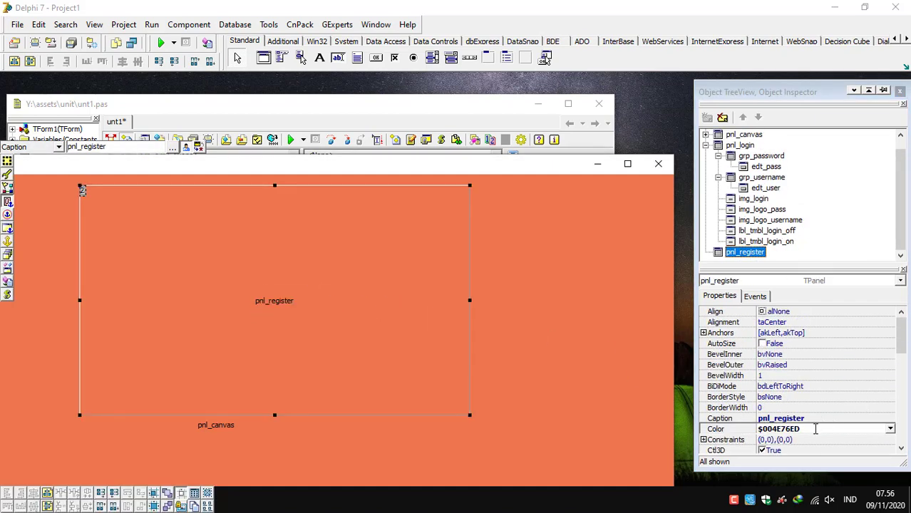
{"action": "left_click", "coordinate": [819, 397]}
{"action": "left_click_drag", "start_coordinate": [278, 311], "coordinate": [332, 343]}
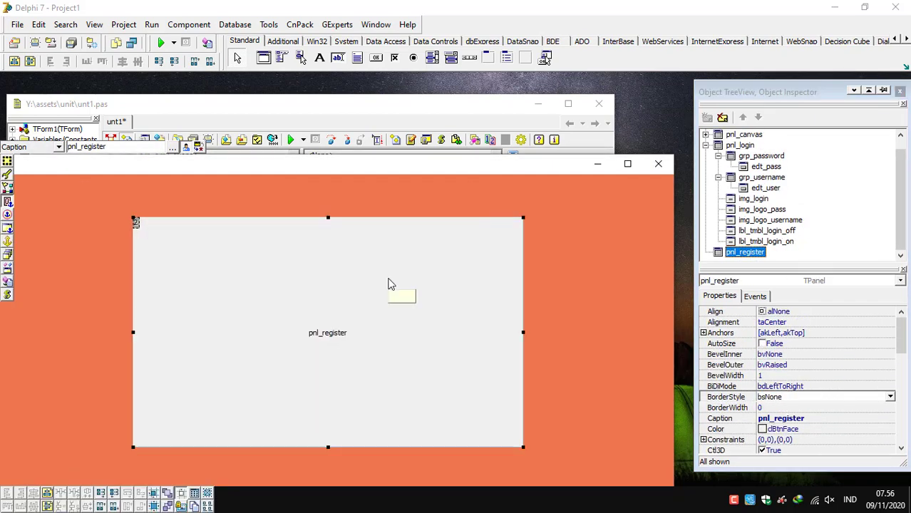
{"action": "left_click_drag", "start_coordinate": [388, 283], "coordinate": [358, 289]}
Examine the property lists of img_login and pnl_register.
{"action": "left_click_drag", "start_coordinate": [382, 172], "coordinate": [458, 234]}
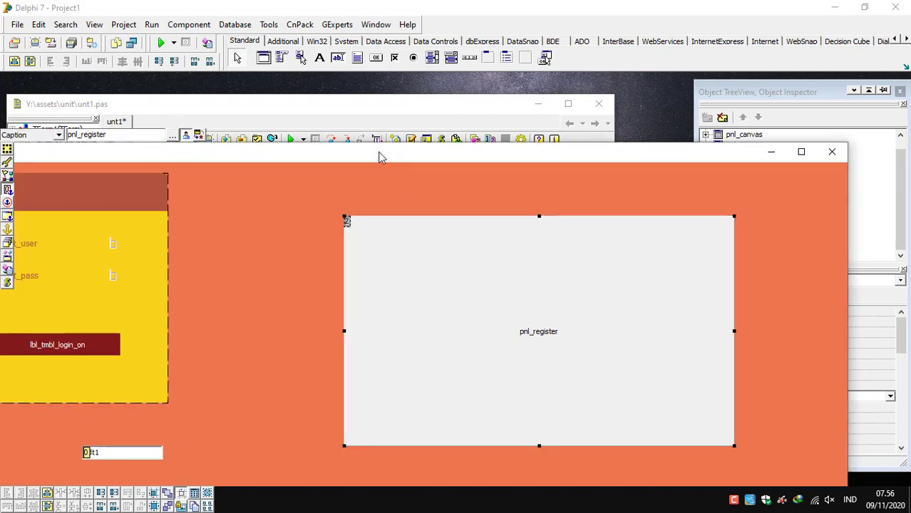
{"action": "left_click_drag", "start_coordinate": [379, 155], "coordinate": [230, 238]}
{"action": "left_click", "coordinate": [239, 201]}
{"action": "left_click_drag", "start_coordinate": [459, 155], "coordinate": [304, 151]}
{"action": "scroll", "coordinate": [805, 399], "scroll_direction": "down", "scroll_amount": 1}
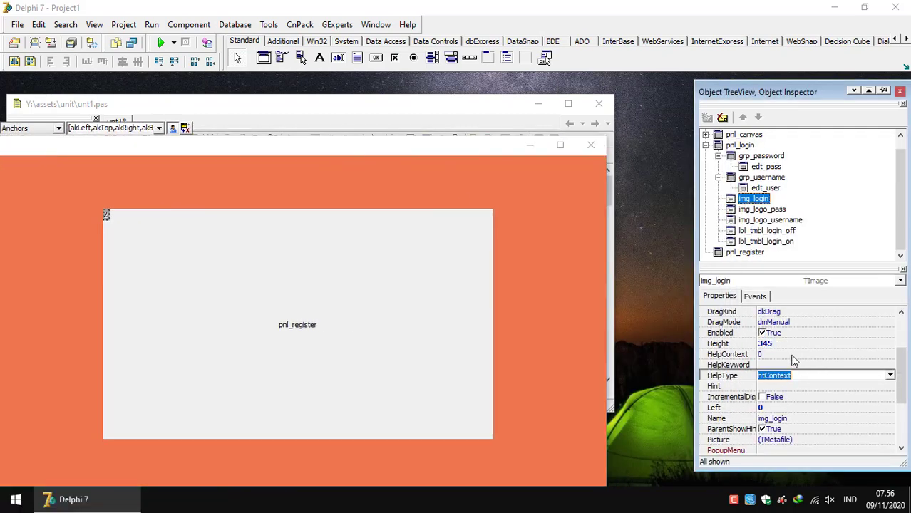
{"action": "scroll", "coordinate": [794, 361], "scroll_direction": "up", "scroll_amount": 3}
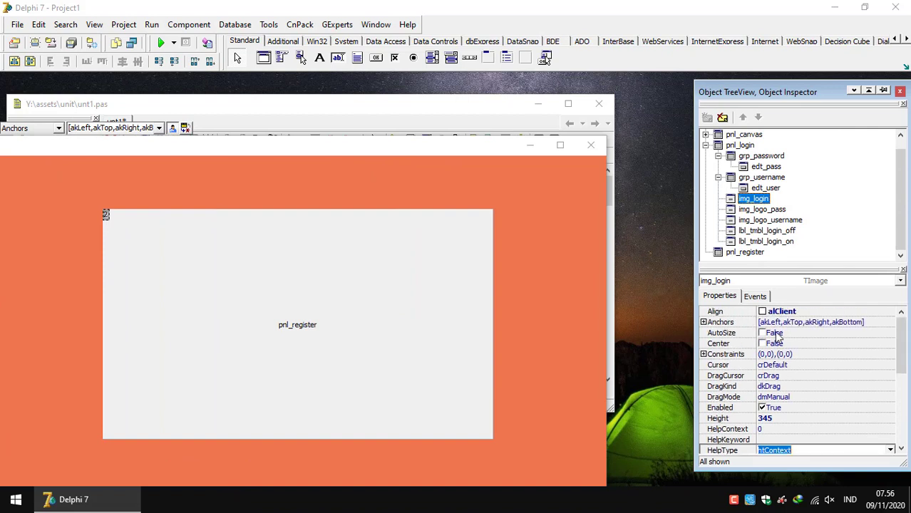
{"action": "left_click_drag", "start_coordinate": [319, 325], "coordinate": [374, 313]}
{"action": "left_click", "coordinate": [823, 332]}
{"action": "scroll", "coordinate": [809, 350], "scroll_direction": "up", "scroll_amount": 3}
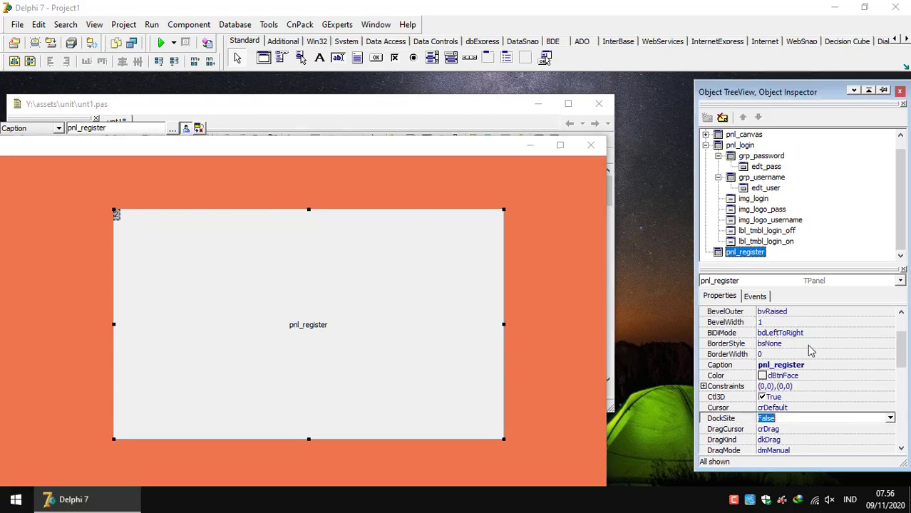
{"action": "scroll", "coordinate": [809, 350], "scroll_direction": "up", "scroll_amount": 2}
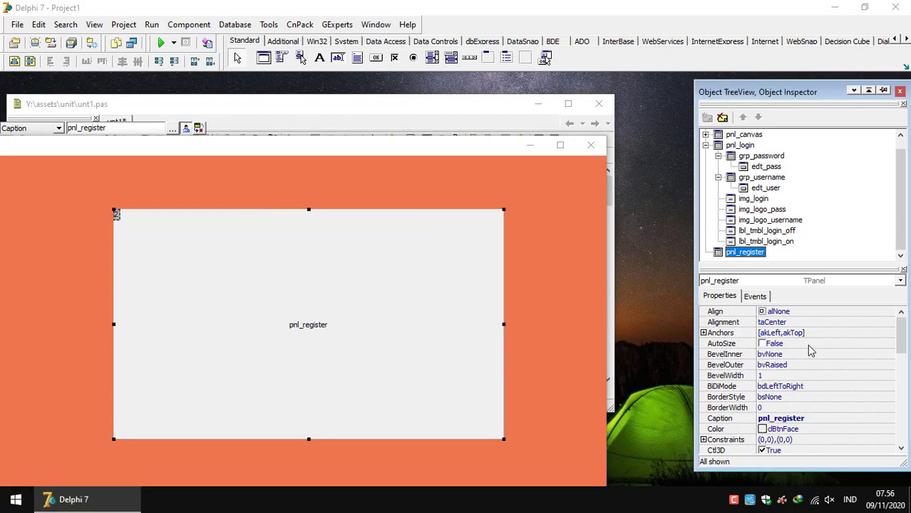
{"action": "scroll", "coordinate": [807, 345], "scroll_direction": "down", "scroll_amount": 3}
{"action": "scroll", "coordinate": [806, 344], "scroll_direction": "up", "scroll_amount": 3}
{"action": "left_click", "coordinate": [271, 342]}
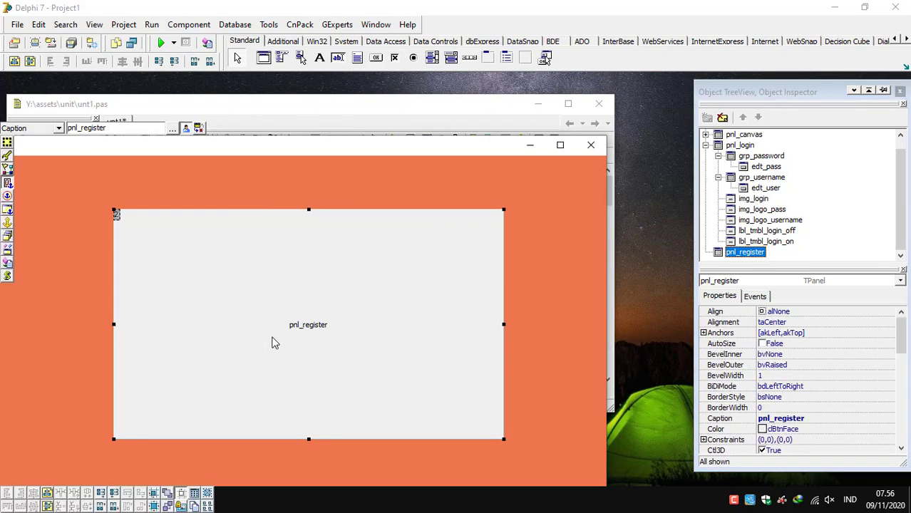
Set the Align property of img_login in the login panel to alNone.
{"action": "double_click", "coordinate": [285, 153]}
{"action": "left_click", "coordinate": [211, 283]}
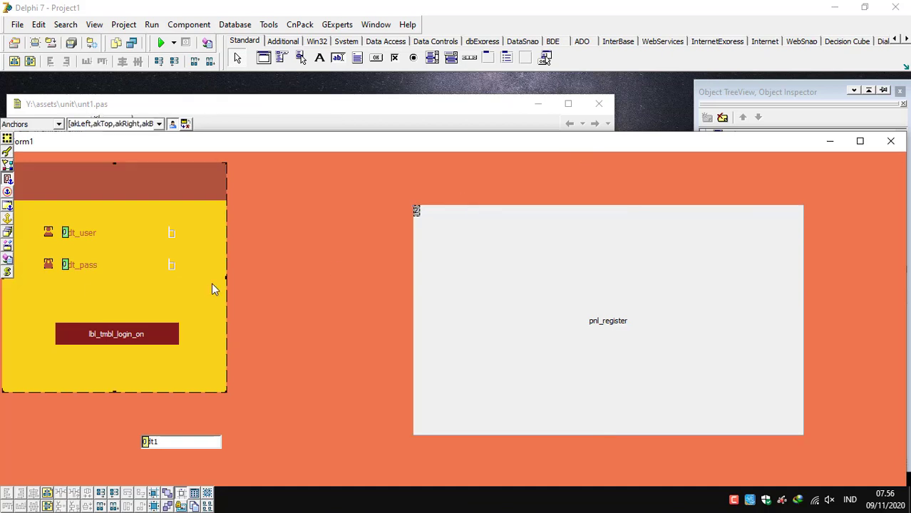
{"action": "double_click", "coordinate": [560, 152]}
{"action": "left_click", "coordinate": [762, 390]}
{"action": "scroll", "coordinate": [791, 380], "scroll_direction": "up", "scroll_amount": 2}
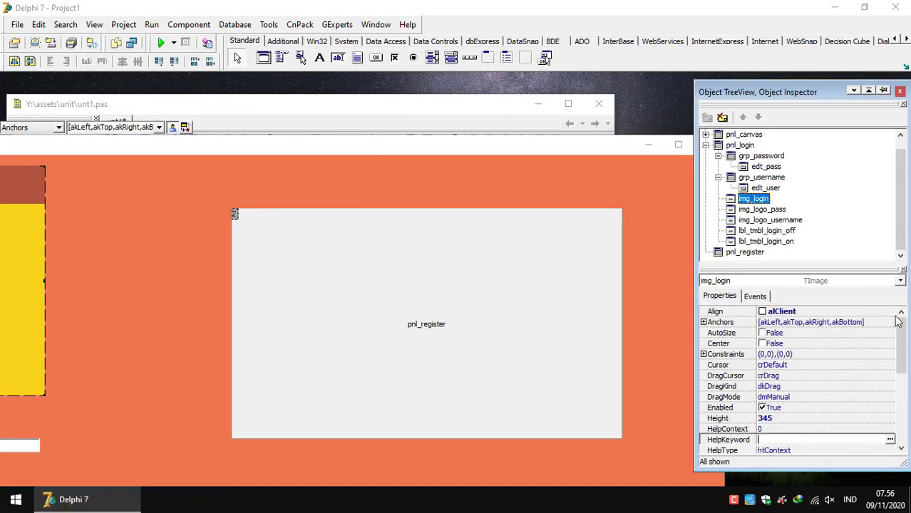
{"action": "left_click", "coordinate": [787, 312]}
{"action": "left_click", "coordinate": [794, 314]}
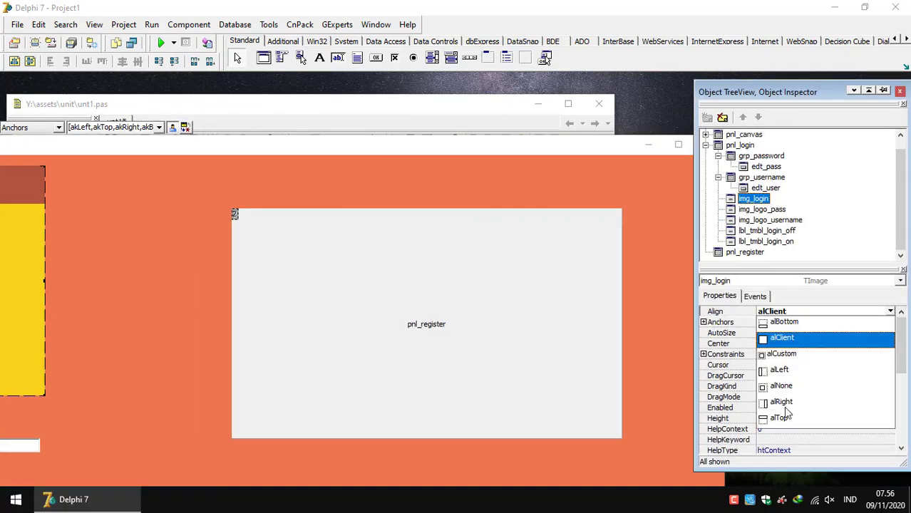
{"action": "left_click", "coordinate": [780, 386]}
Shift img_login up and left inside pnl_login, and move pnl_login right against the edge of pnl_register, keeping it selected.
{"action": "left_click", "coordinate": [395, 257]}
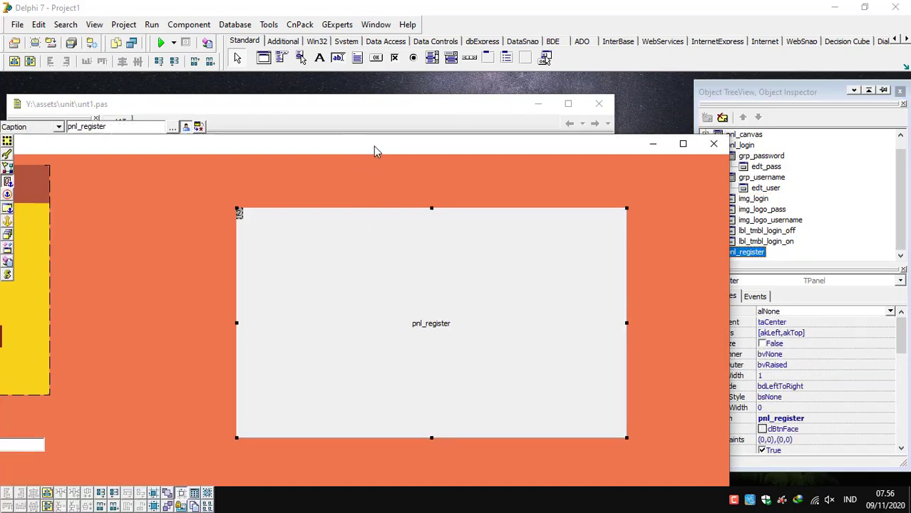
{"action": "double_click", "coordinate": [374, 146]}
{"action": "left_click", "coordinate": [104, 288]}
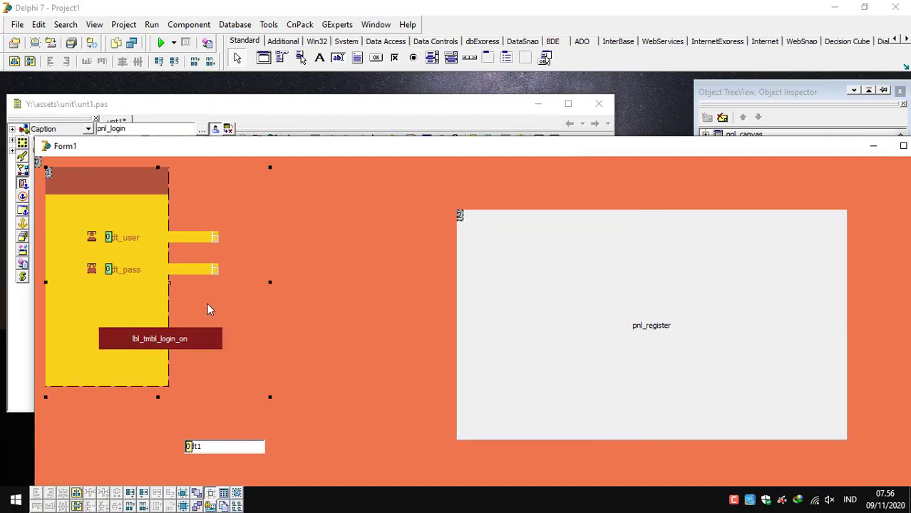
{"action": "left_click_drag", "start_coordinate": [207, 307], "coordinate": [466, 298]}
{"action": "double_click", "coordinate": [582, 151]}
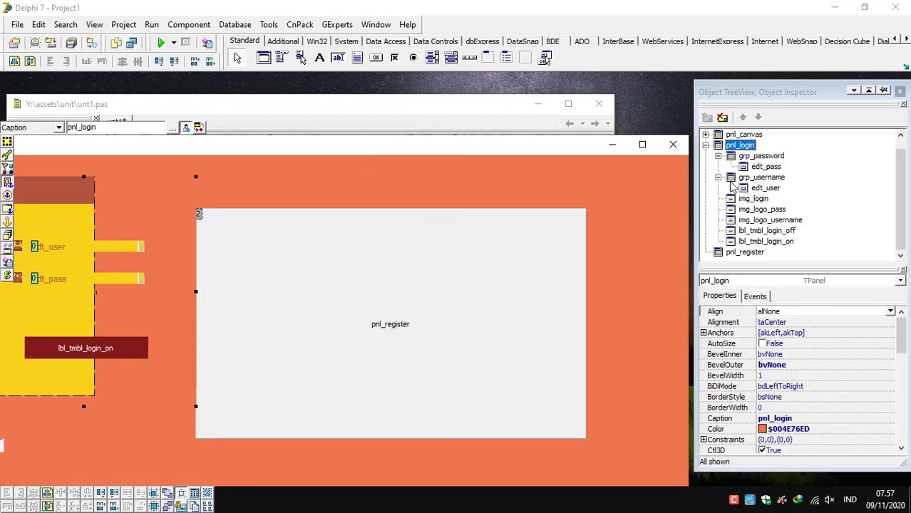
{"action": "left_click", "coordinate": [741, 146]}
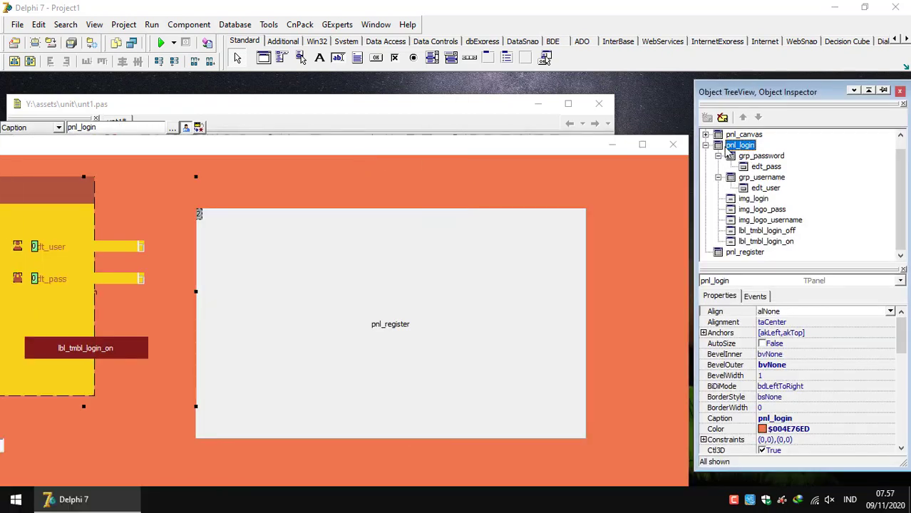
{"action": "scroll", "coordinate": [731, 168], "scroll_direction": "up", "scroll_amount": 1}
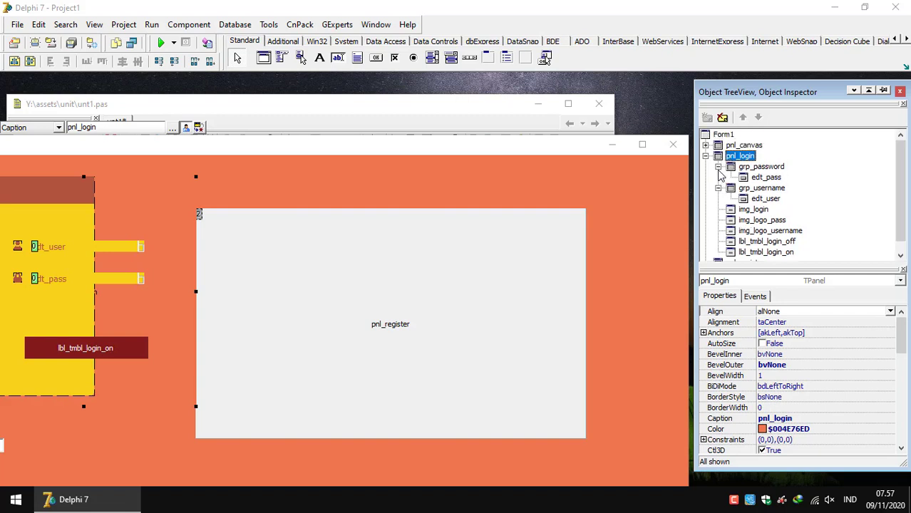
Collapse the grp_password and grp_username nodes and nest pnl_login inside pnl_register in the component tree.
{"action": "left_click", "coordinate": [717, 167]}
{"action": "left_click", "coordinate": [717, 177]}
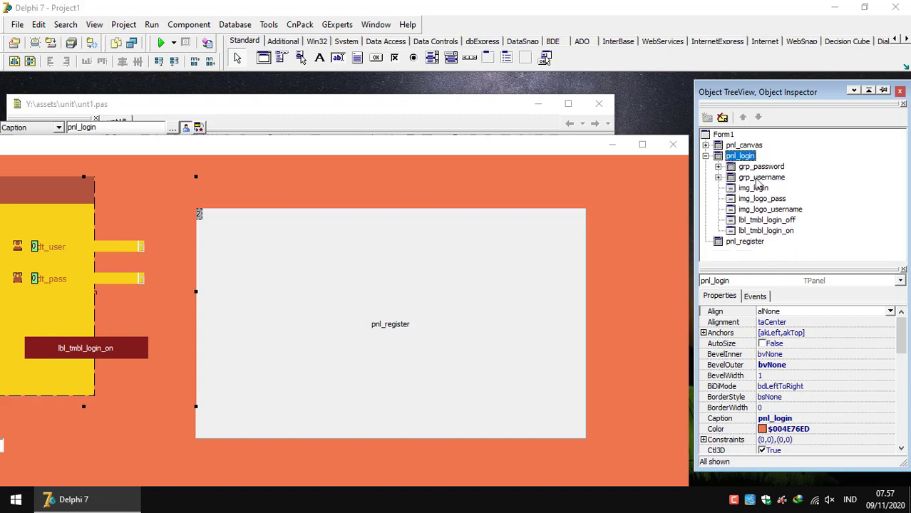
{"action": "left_click", "coordinate": [753, 243]}
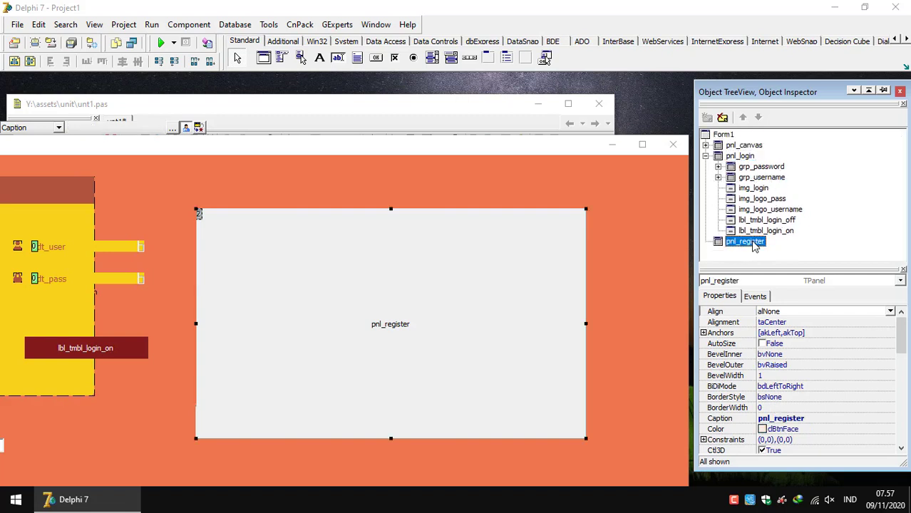
{"action": "left_click", "coordinate": [742, 157]}
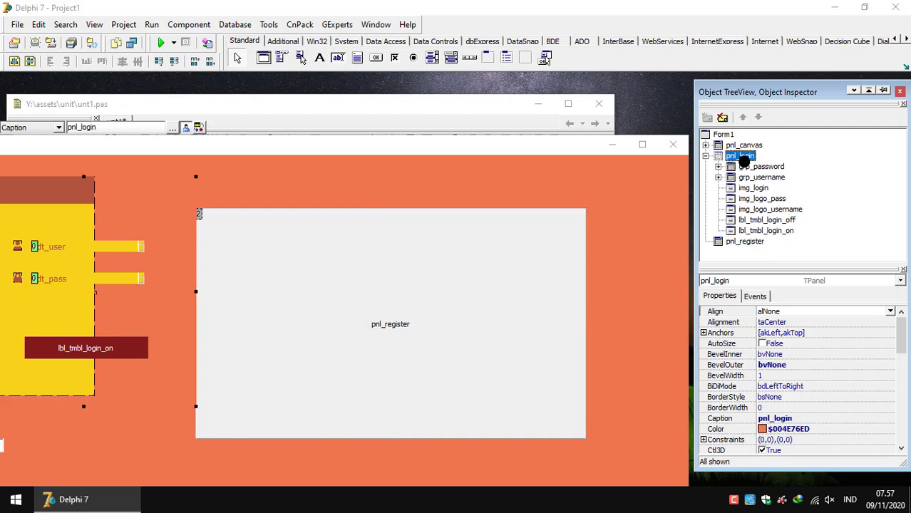
{"action": "left_click_drag", "start_coordinate": [754, 231], "coordinate": [754, 255]}
{"action": "left_click", "coordinate": [750, 188]}
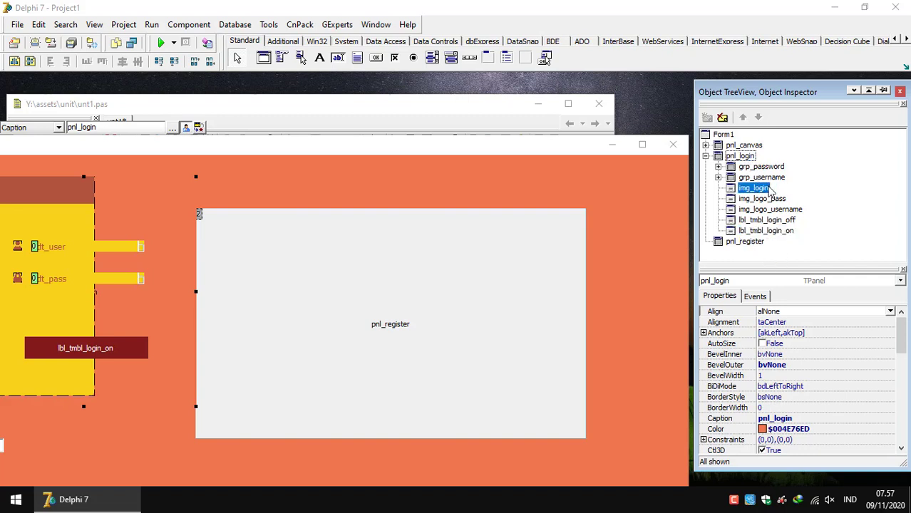
{"action": "left_click", "coordinate": [745, 145]}
{"action": "left_click", "coordinate": [740, 156]}
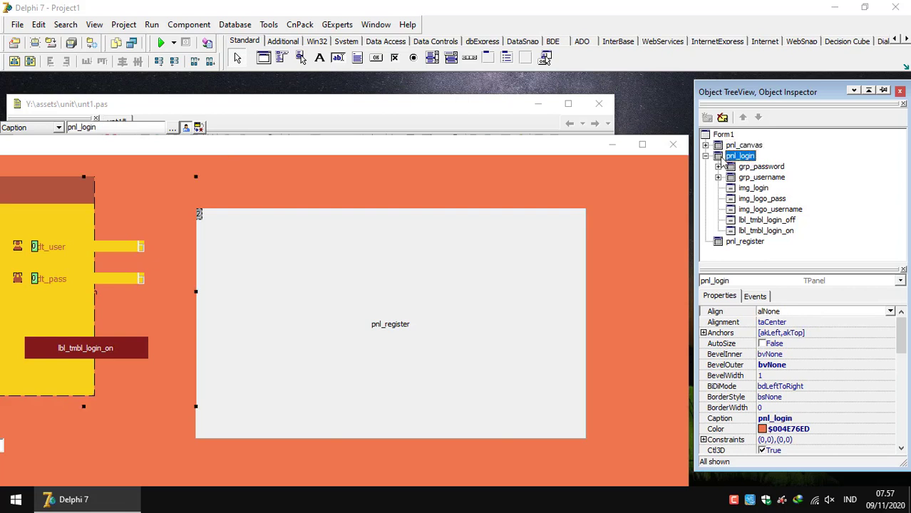
{"action": "left_click_drag", "start_coordinate": [721, 161], "coordinate": [742, 246]}
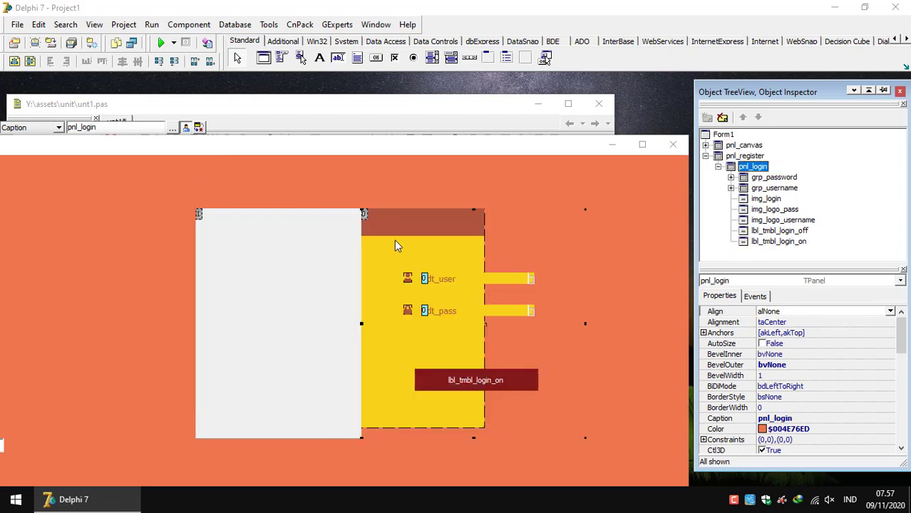
Move pnl_login left within pnl_register and set its BevelOuter property to bvRaised.
{"action": "left_click", "coordinate": [349, 274]}
{"action": "left_click_drag", "start_coordinate": [384, 265], "coordinate": [322, 242]}
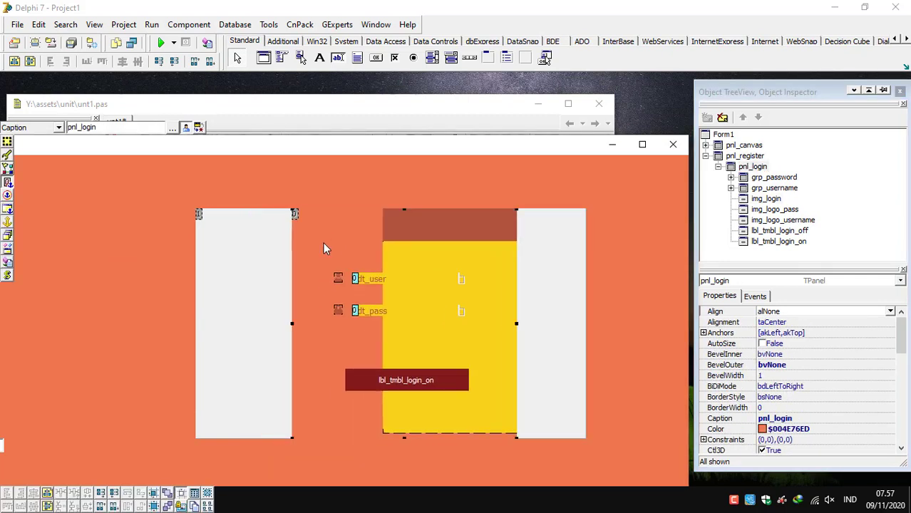
{"action": "left_click", "coordinate": [821, 366]}
{"action": "left_click", "coordinate": [890, 364]}
{"action": "left_click", "coordinate": [810, 395]}
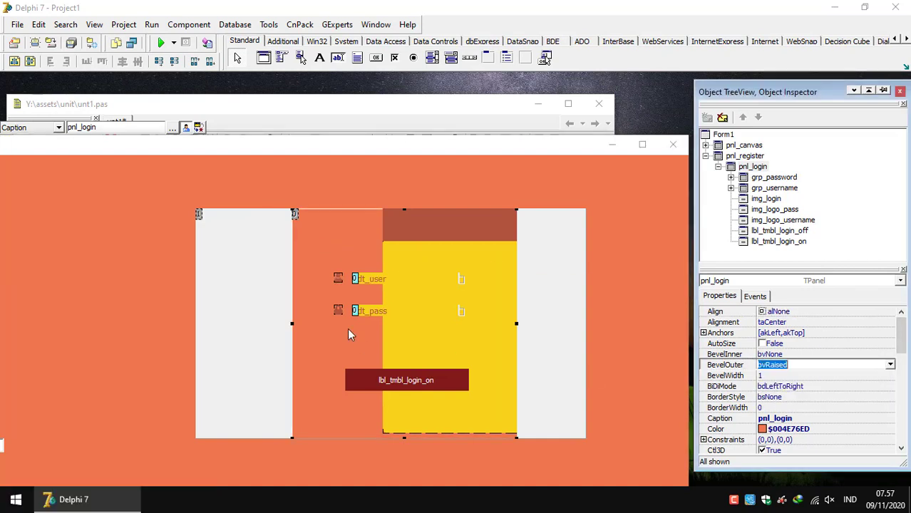
Examine the border, bevel, caption and color properties of pnl_register and compare them with those of pnl_login.
{"action": "left_click", "coordinate": [277, 265]}
{"action": "left_click", "coordinate": [819, 419]}
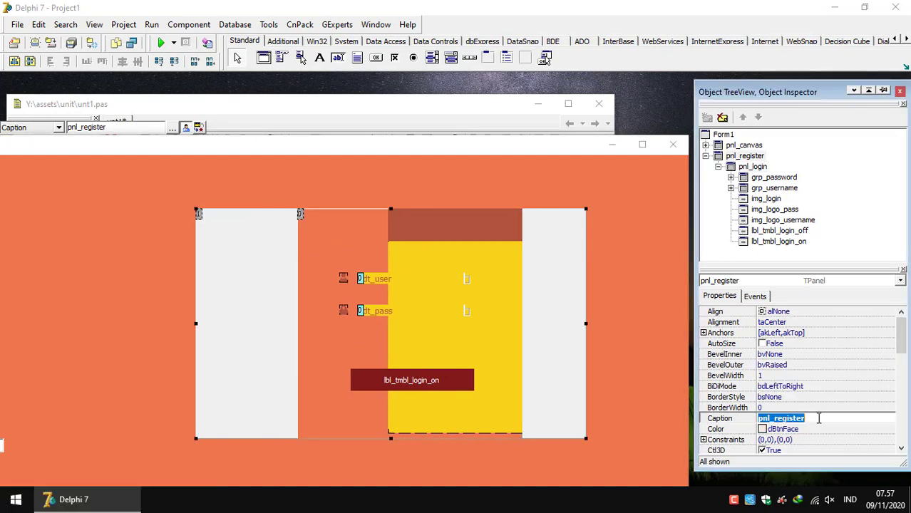
{"action": "scroll", "coordinate": [819, 419], "scroll_direction": "down", "scroll_amount": 2}
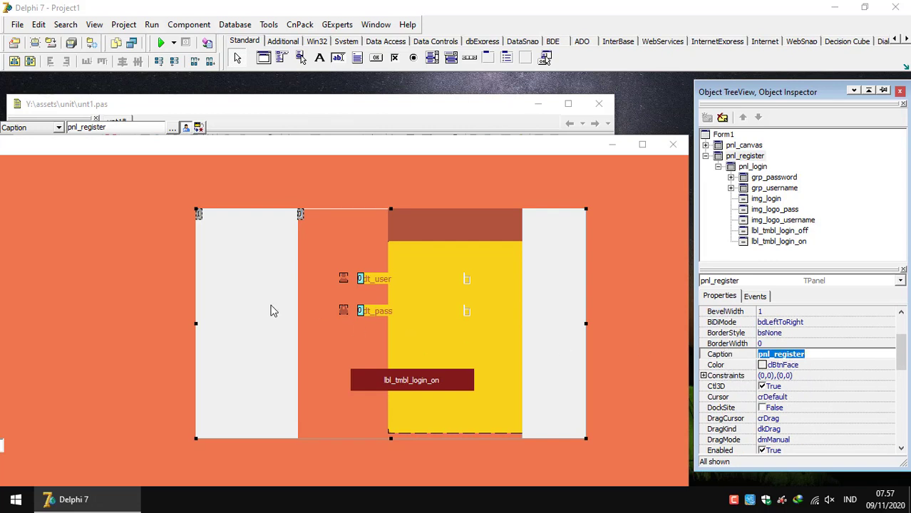
{"action": "scroll", "coordinate": [805, 413], "scroll_direction": "down", "scroll_amount": 6}
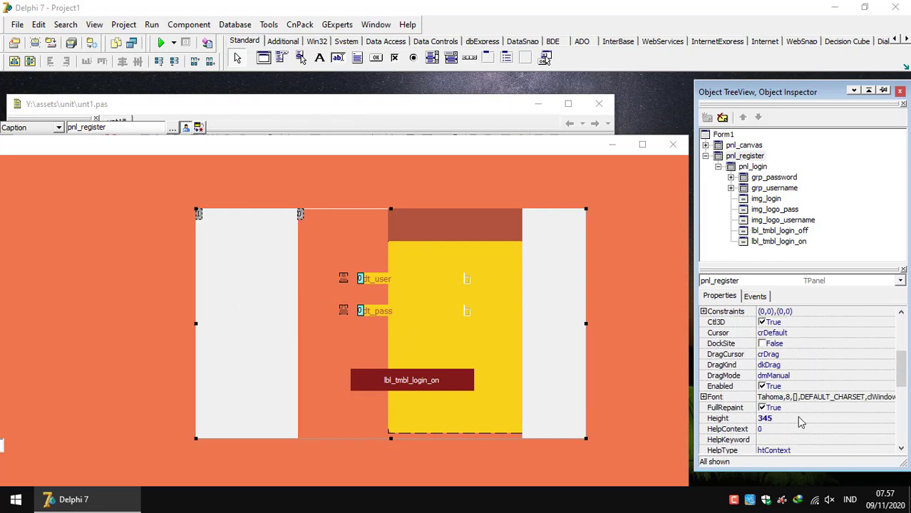
{"action": "scroll", "coordinate": [803, 417], "scroll_direction": "up", "scroll_amount": 3}
{"action": "scroll", "coordinate": [780, 396], "scroll_direction": "up", "scroll_amount": 2}
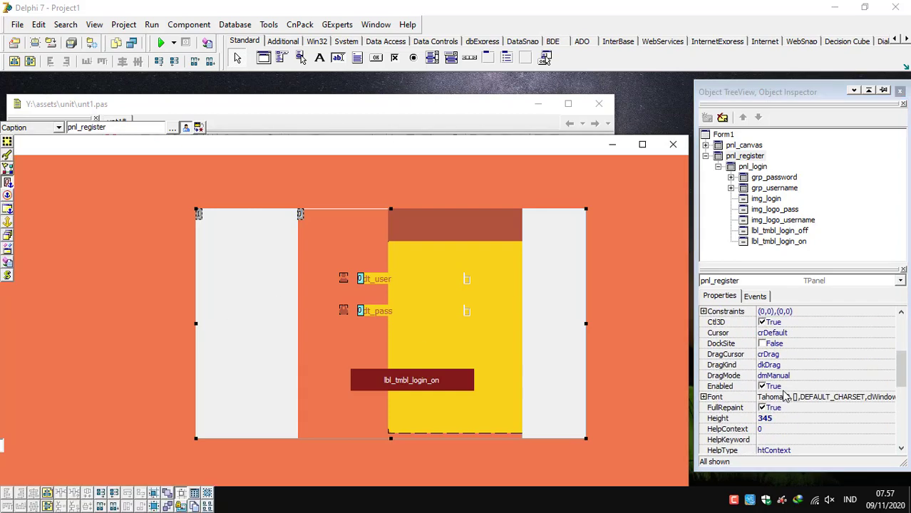
{"action": "left_click", "coordinate": [797, 354]}
{"action": "scroll", "coordinate": [801, 363], "scroll_direction": "up", "scroll_amount": 1}
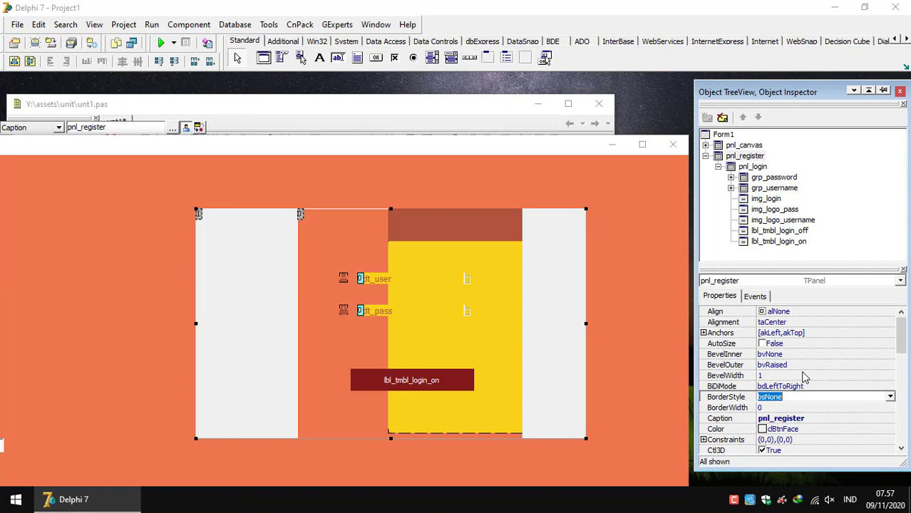
{"action": "left_click", "coordinate": [798, 390]}
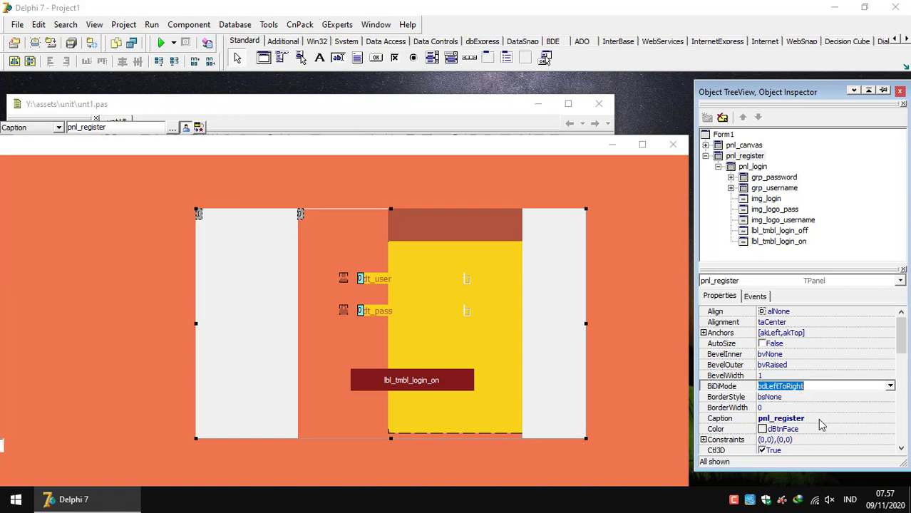
{"action": "scroll", "coordinate": [806, 389], "scroll_direction": "down", "scroll_amount": 1}
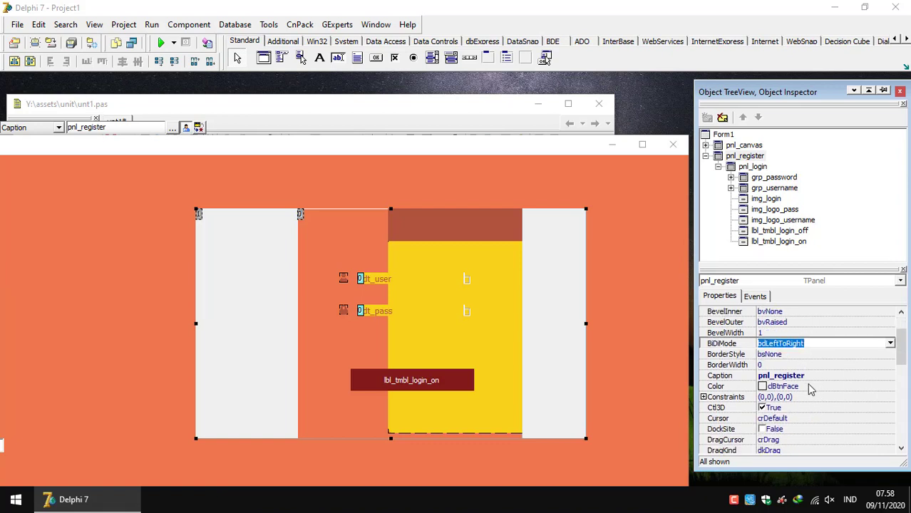
{"action": "left_click", "coordinate": [337, 369]}
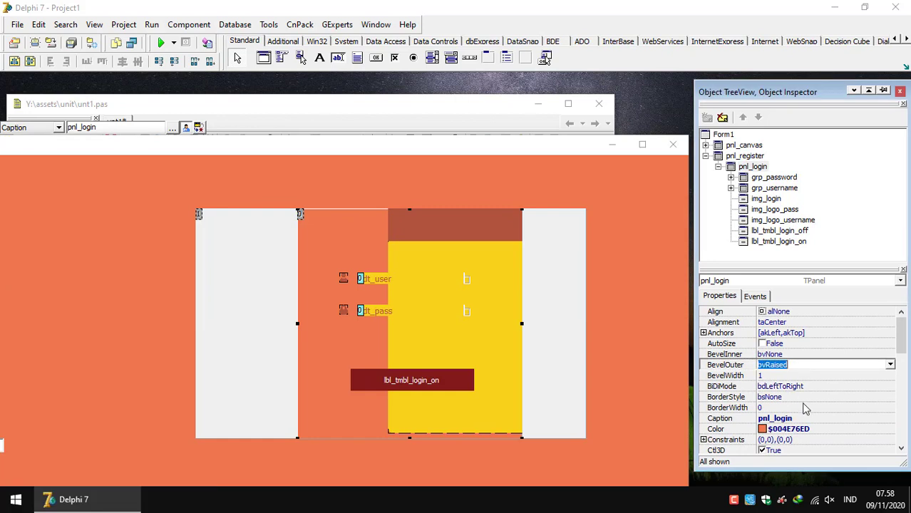
Copy the Color value clBtnFace from pnl_register to pnl_login.
{"action": "left_click", "coordinate": [249, 354]}
{"action": "left_click", "coordinate": [805, 429]}
{"action": "key", "text": "ctrl+c"}
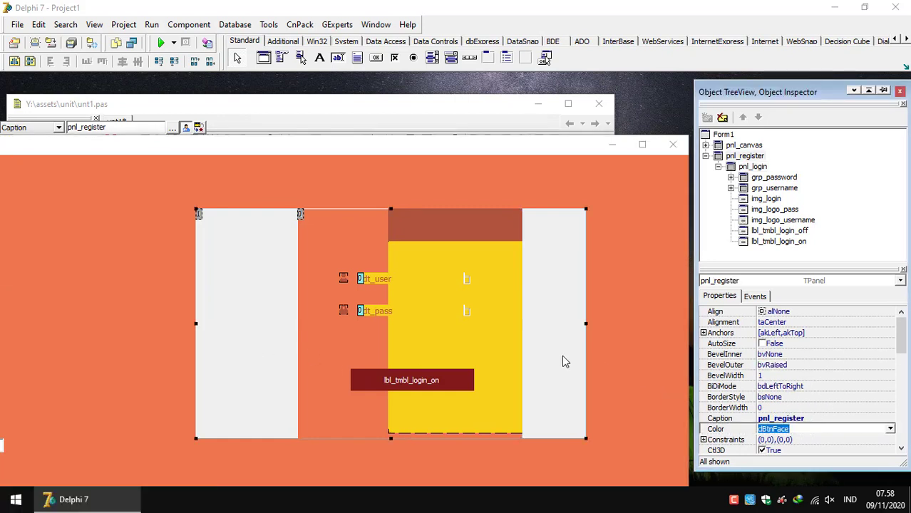
{"action": "left_click", "coordinate": [347, 351]}
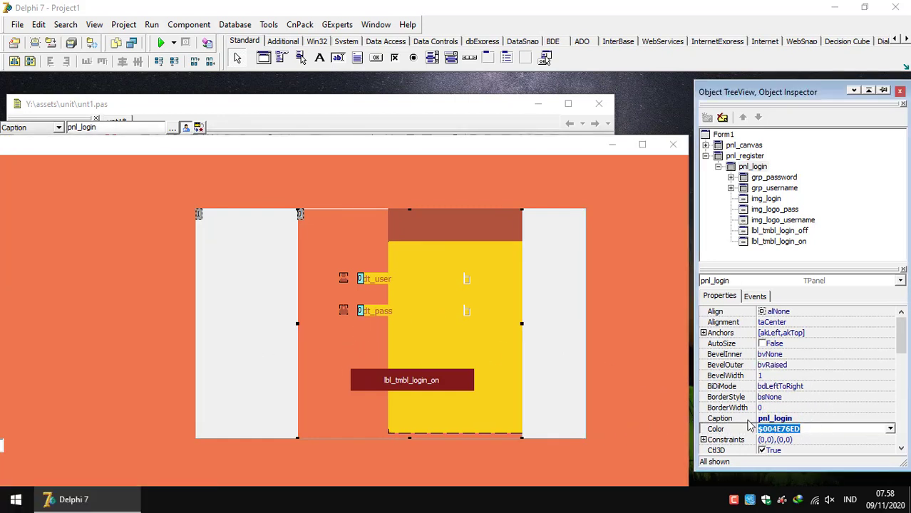
{"action": "key", "text": "ctrl+v"}
{"action": "left_click", "coordinate": [722, 385]}
Move img_login left so that it sits flush against the left edge of pnl_login.
{"action": "left_click_drag", "start_coordinate": [424, 346], "coordinate": [369, 347]}
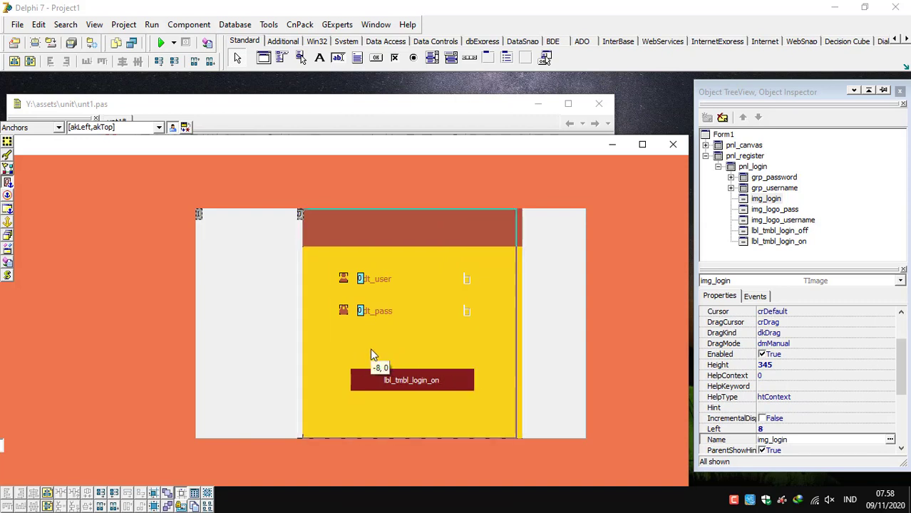
{"action": "left_click", "coordinate": [222, 343]}
{"action": "left_click", "coordinate": [712, 161]}
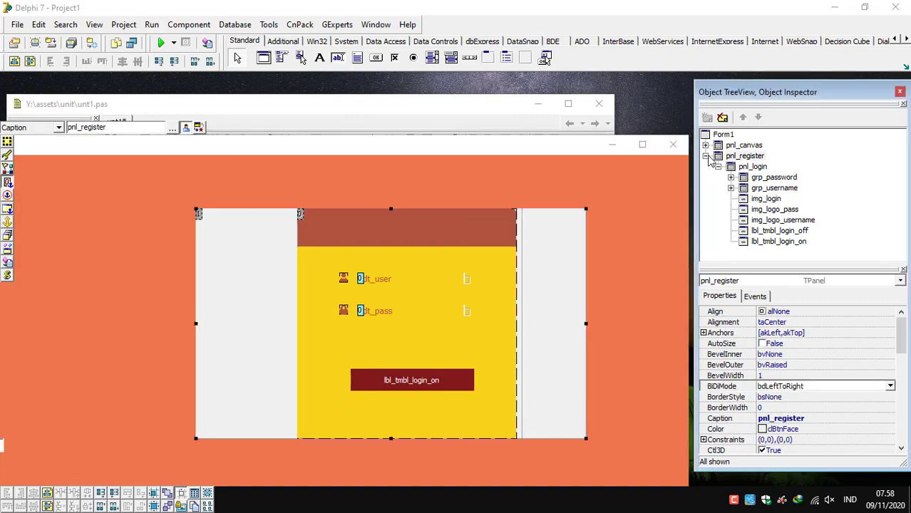
{"action": "left_click", "coordinate": [509, 354]}
{"action": "left_click", "coordinate": [469, 311]}
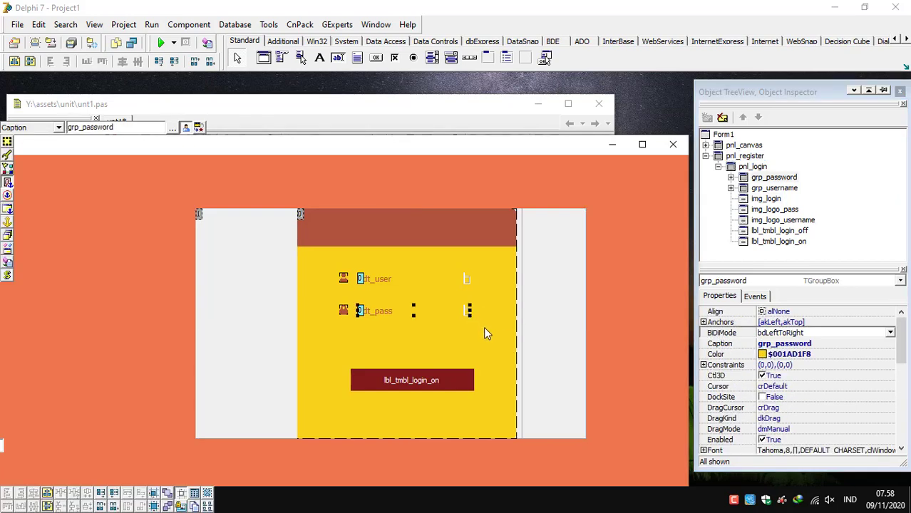
{"action": "left_click", "coordinate": [483, 326]}
{"action": "left_click", "coordinate": [466, 312]}
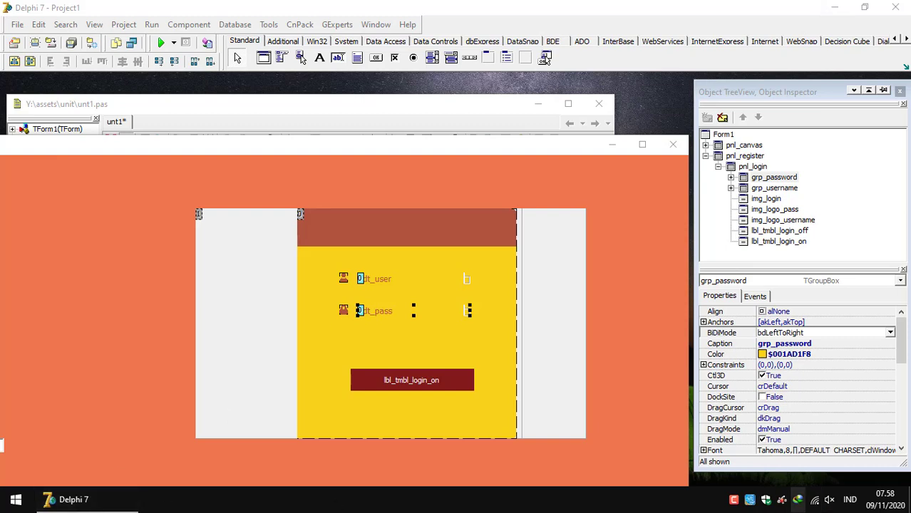
Disconnect the computer from the Xiaomi N8 Wi-Fi network and return to the form designer.
{"action": "left_click", "coordinate": [815, 500]}
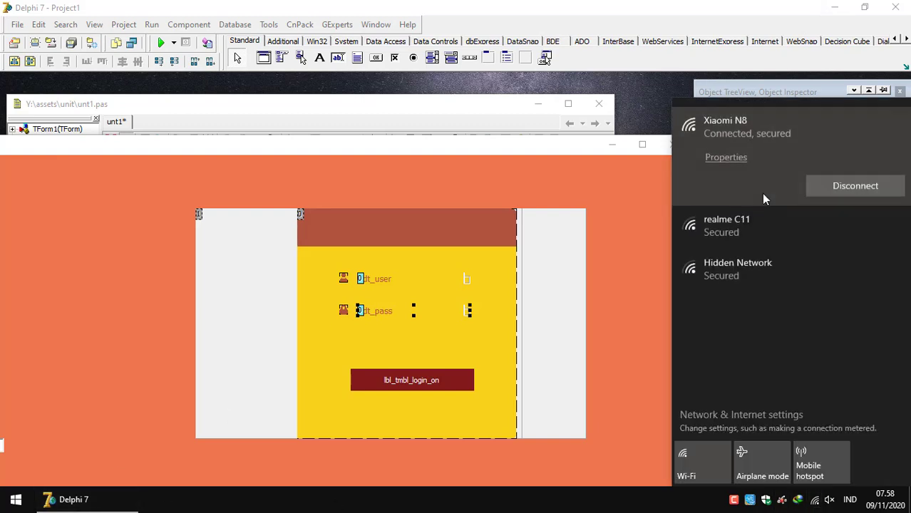
{"action": "left_click", "coordinate": [845, 192]}
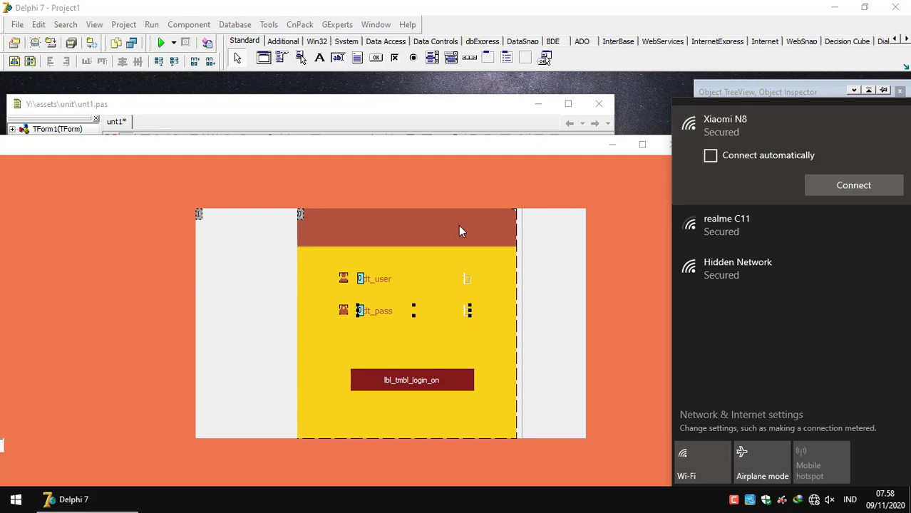
{"action": "left_click", "coordinate": [92, 314]}
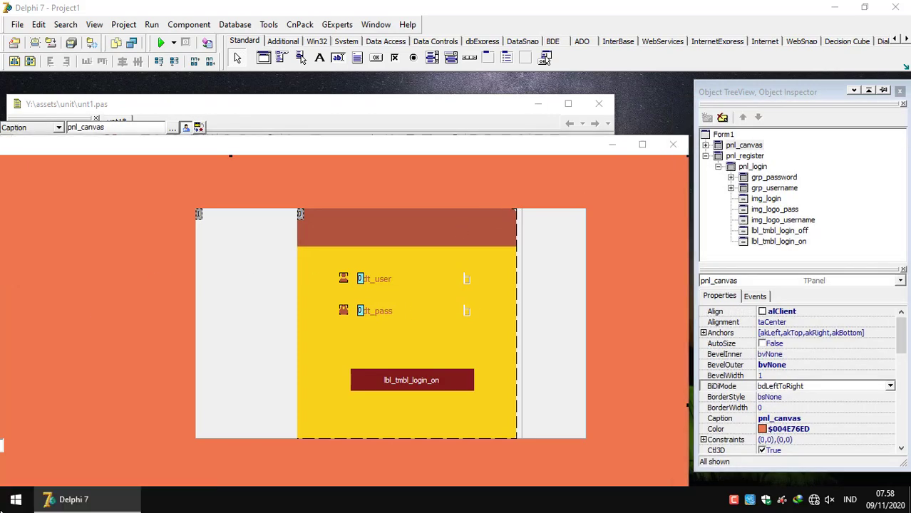
Launch CorelDRAW X7 from the installed programs.
{"action": "left_click", "coordinate": [16, 500]}
{"action": "scroll", "coordinate": [168, 321], "scroll_direction": "down", "scroll_amount": 2}
{"action": "left_click", "coordinate": [100, 424]}
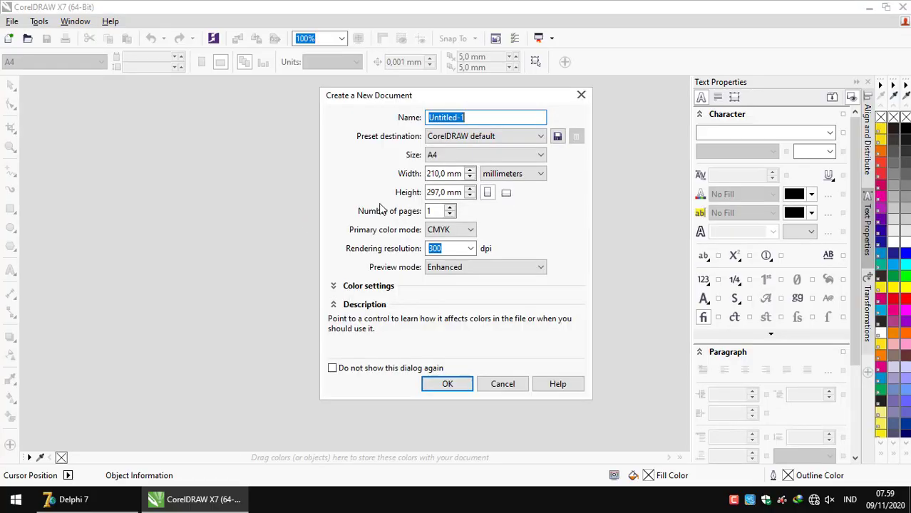
{"action": "left_click", "coordinate": [502, 383]}
{"action": "left_click", "coordinate": [11, 25]}
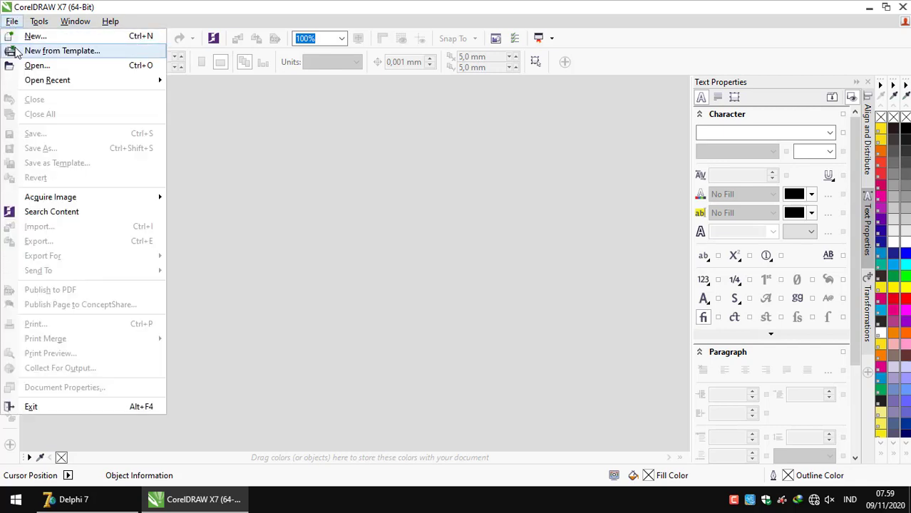
{"action": "mouse_move", "coordinate": [48, 80]}
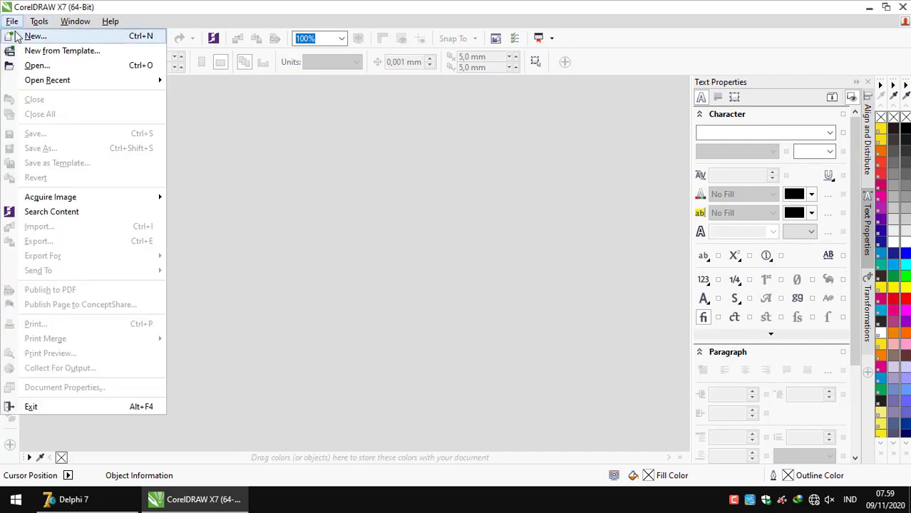
{"action": "left_click", "coordinate": [239, 153]}
Create a new A4 portrait document named Untitled-1 with the default CorelDRAW settings.
{"action": "key", "text": "ctrl+n"}
{"action": "left_click", "coordinate": [458, 385]}
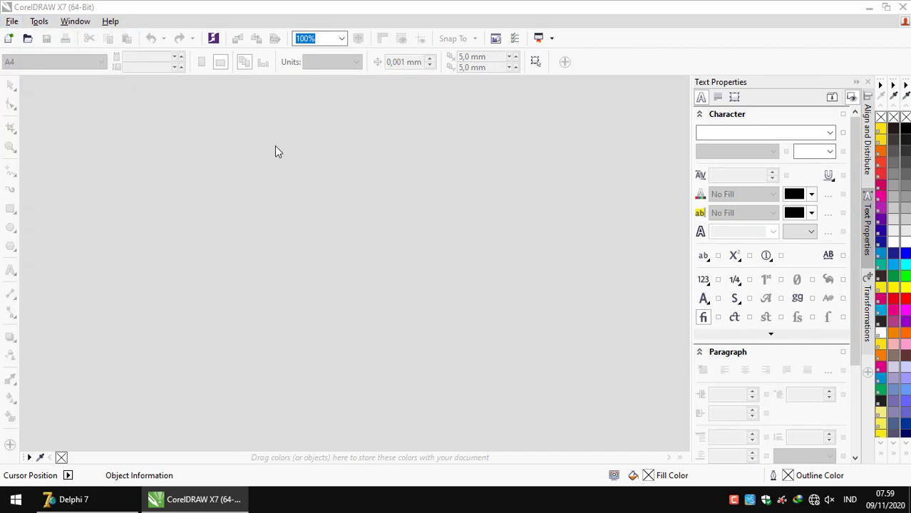
{"action": "scroll", "coordinate": [339, 238], "scroll_direction": "up", "scroll_amount": 2}
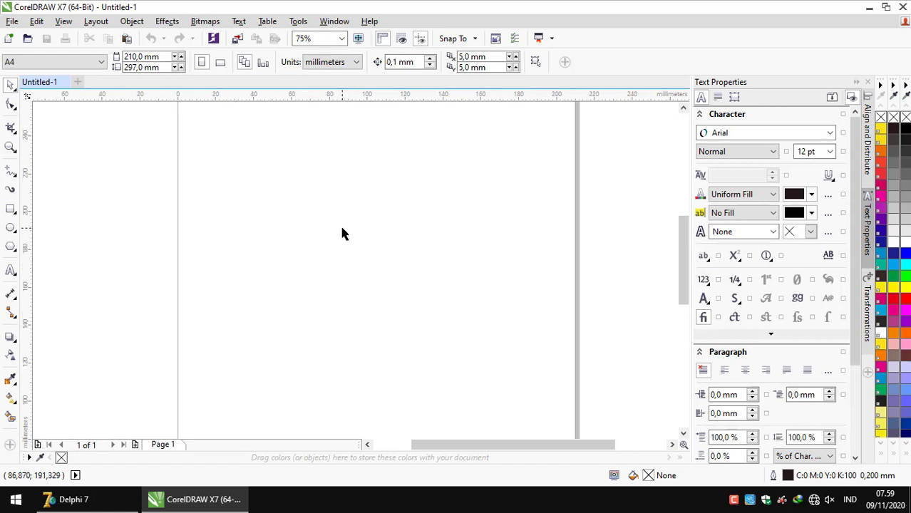
Add a rectangle that exactly covers the 210 x 297 mm page.
{"action": "key", "text": "F6"}
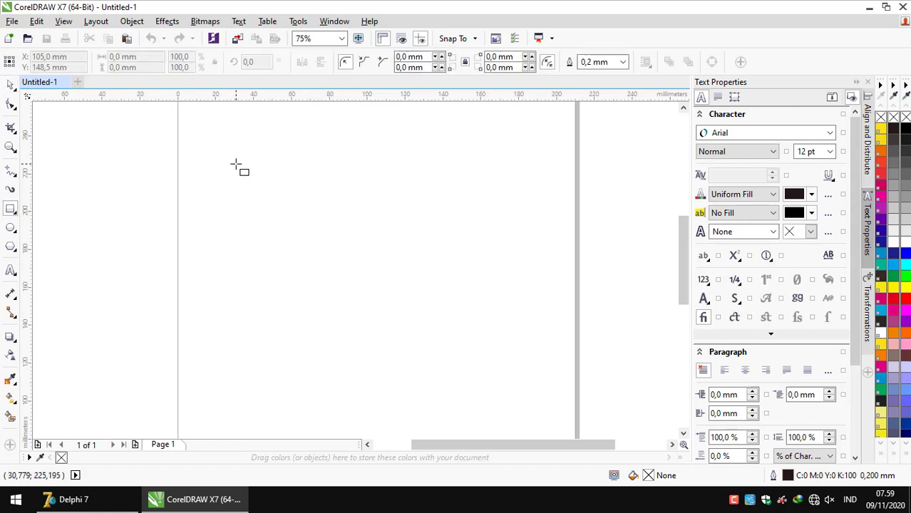
{"action": "double_click", "coordinate": [11, 208]}
{"action": "left_click", "coordinate": [265, 207]}
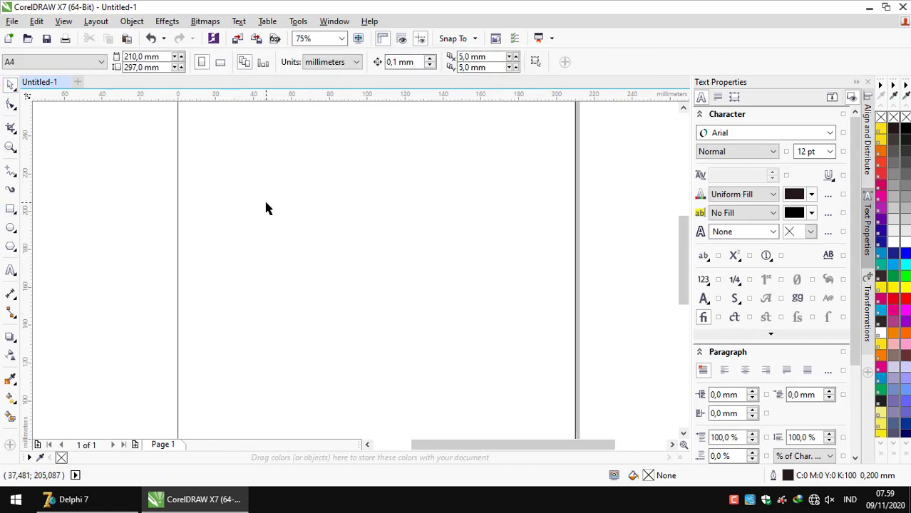
{"action": "left_click", "coordinate": [184, 211]}
{"action": "left_click", "coordinate": [319, 209]}
{"action": "scroll", "coordinate": [319, 209], "scroll_direction": "down", "scroll_amount": 1}
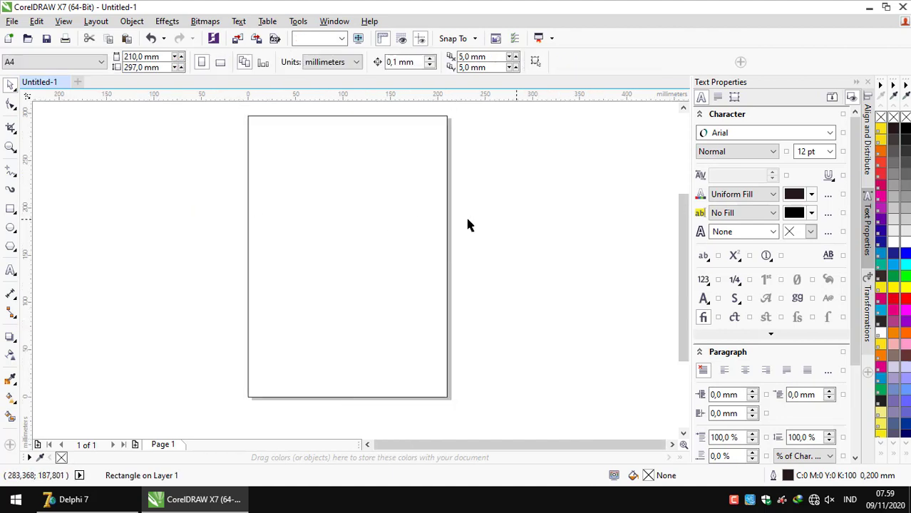
Change the page orientation to landscape and select the page-sized rectangle.
{"action": "left_click", "coordinate": [221, 63]}
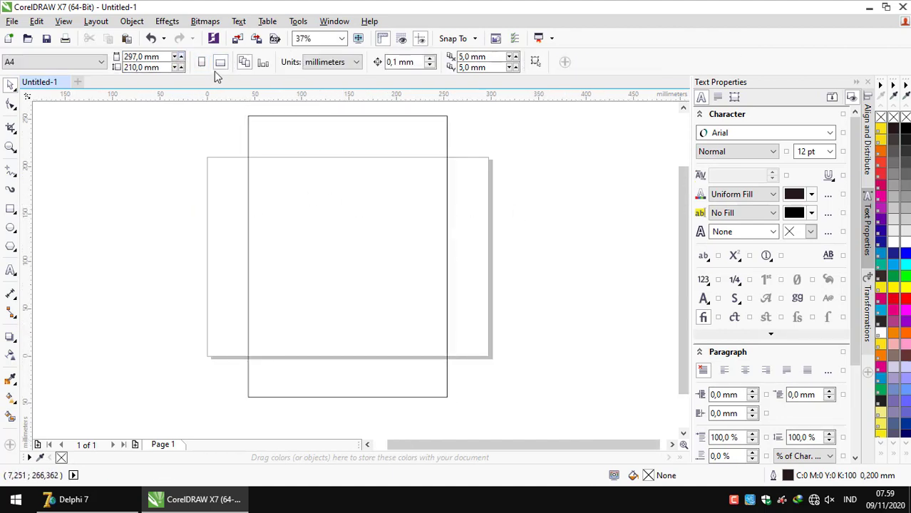
{"action": "left_click", "coordinate": [301, 116]}
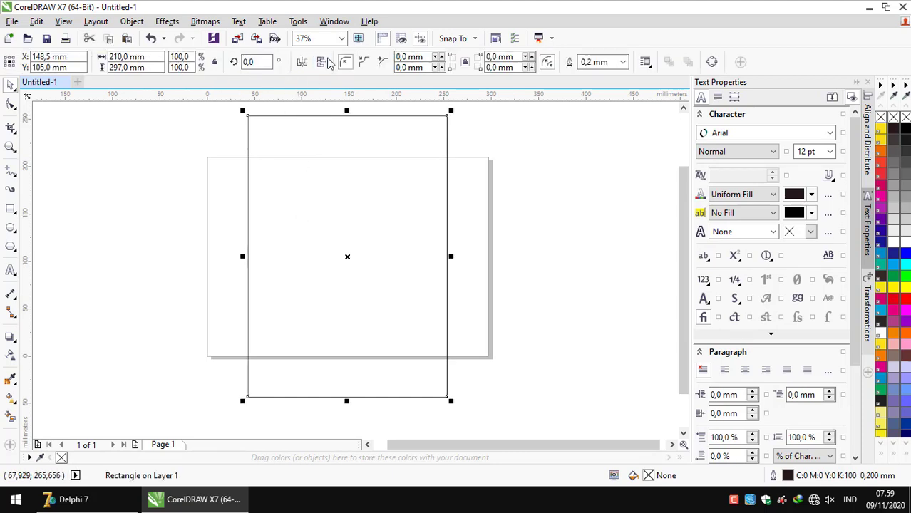
Rotate the page-sized rectangle by 90 degrees to match the landscape page.
{"action": "left_click", "coordinate": [308, 130]}
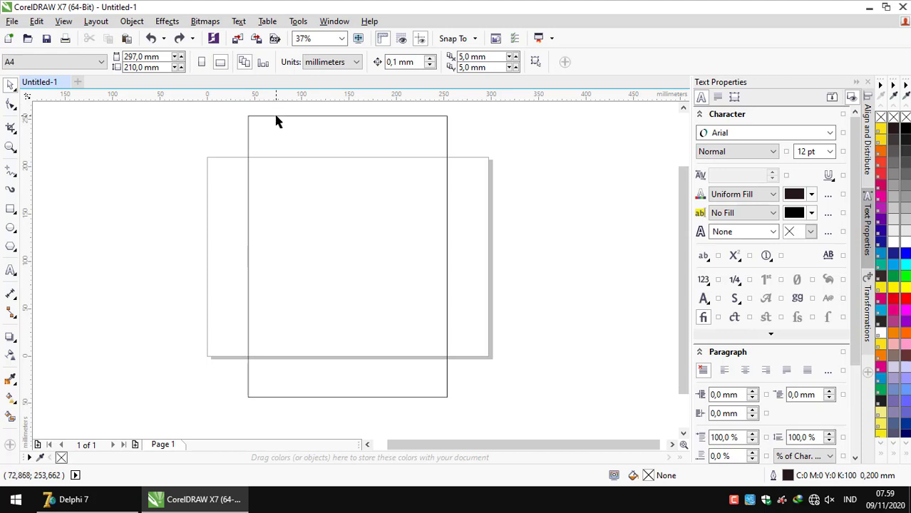
{"action": "left_click", "coordinate": [277, 119]}
{"action": "type", "text": "90"}
{"action": "key", "text": "Return"}
{"action": "left_click", "coordinate": [262, 131]}
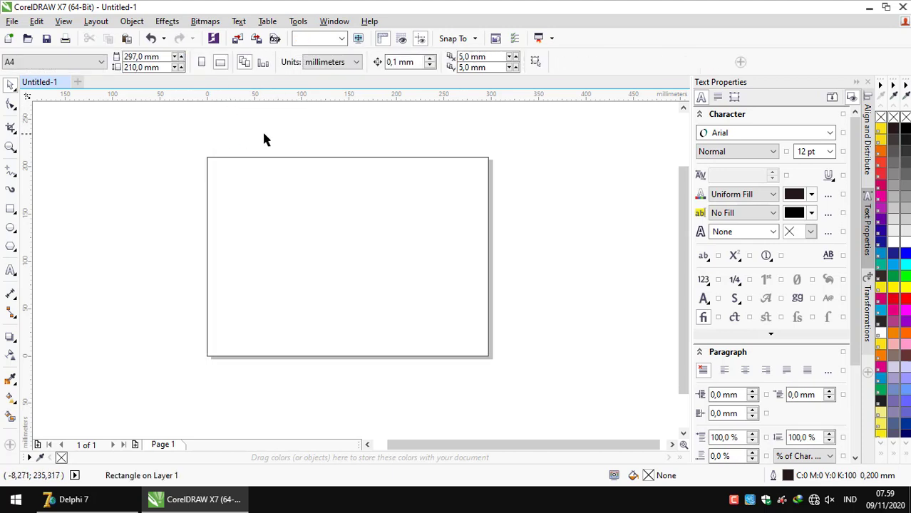
Fill the page-sized rectangle with light grey, R 230, G 230, B 230 (#E6E6E6).
{"action": "left_click", "coordinate": [207, 197]}
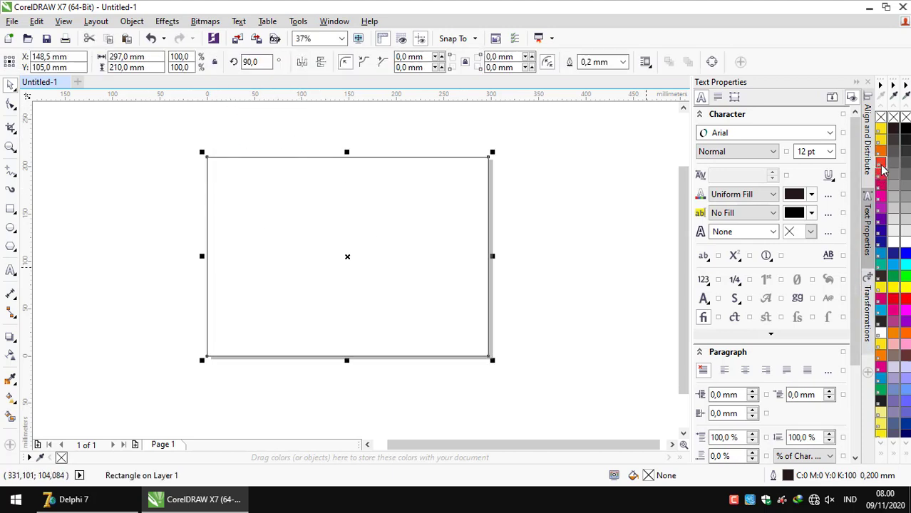
{"action": "scroll", "coordinate": [314, 232], "scroll_direction": "up", "scroll_amount": 2}
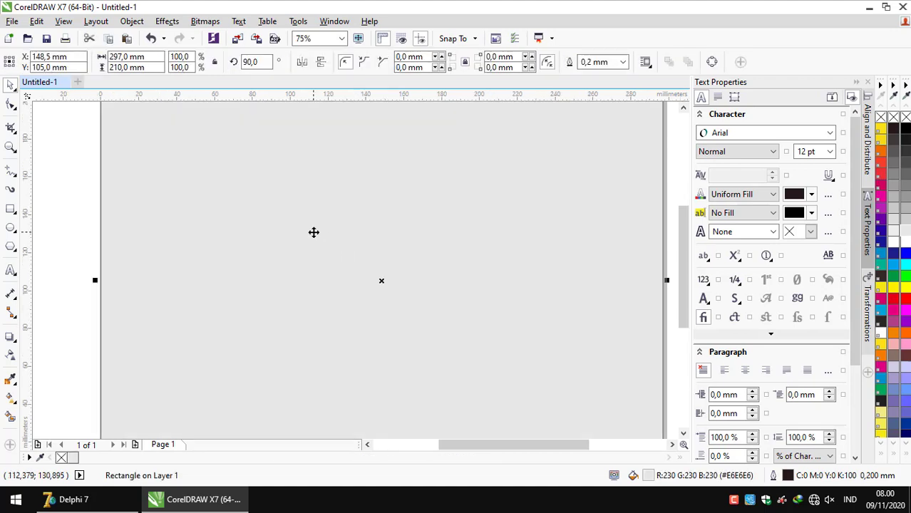
{"action": "scroll", "coordinate": [324, 240], "scroll_direction": "down", "scroll_amount": 2}
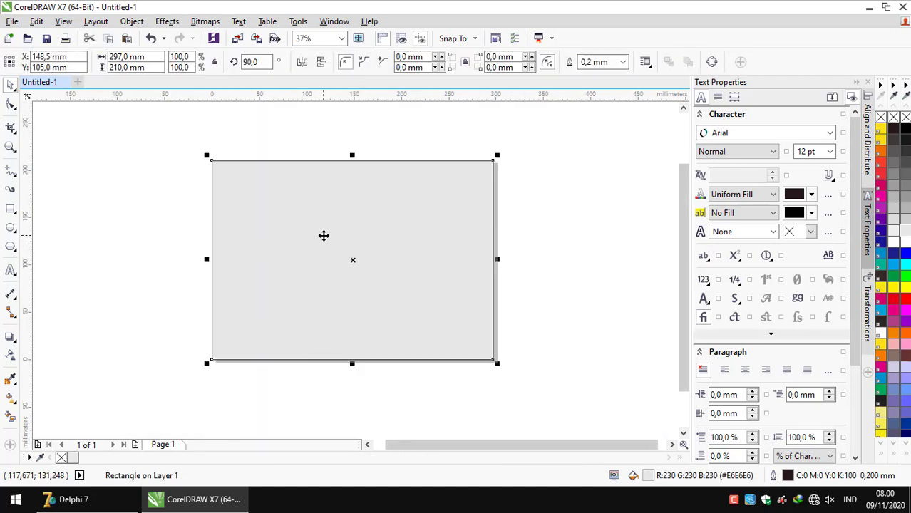
{"action": "left_click", "coordinate": [158, 235]}
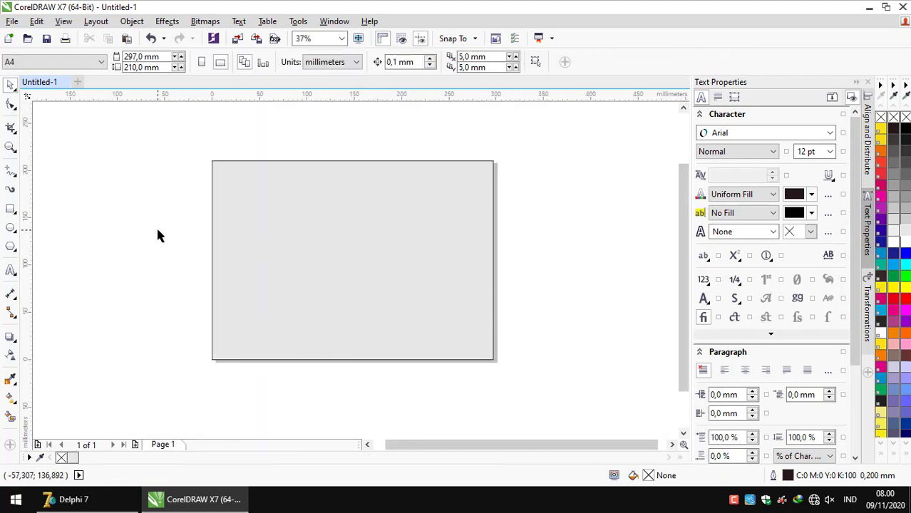
Add the artistic text f_body in 24 pt Arial on the empty area beside the page.
{"action": "left_click", "coordinate": [11, 271]}
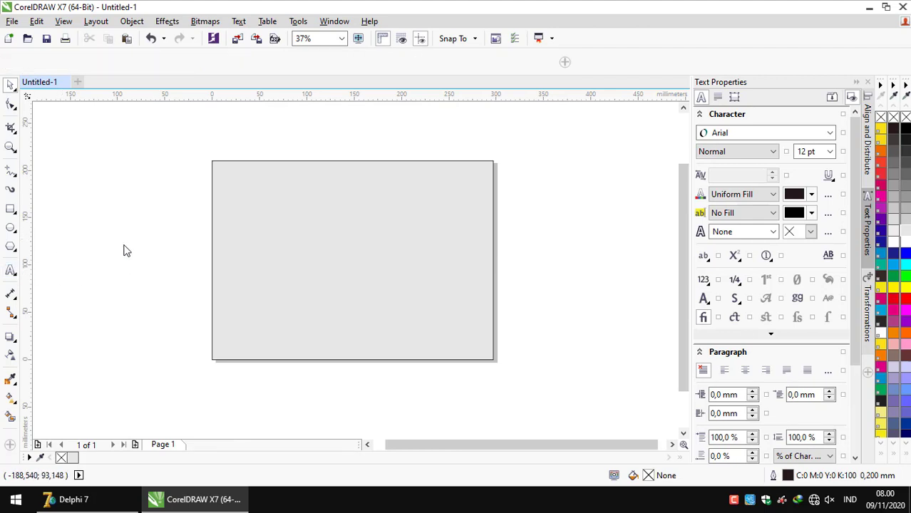
{"action": "left_click", "coordinate": [104, 193]}
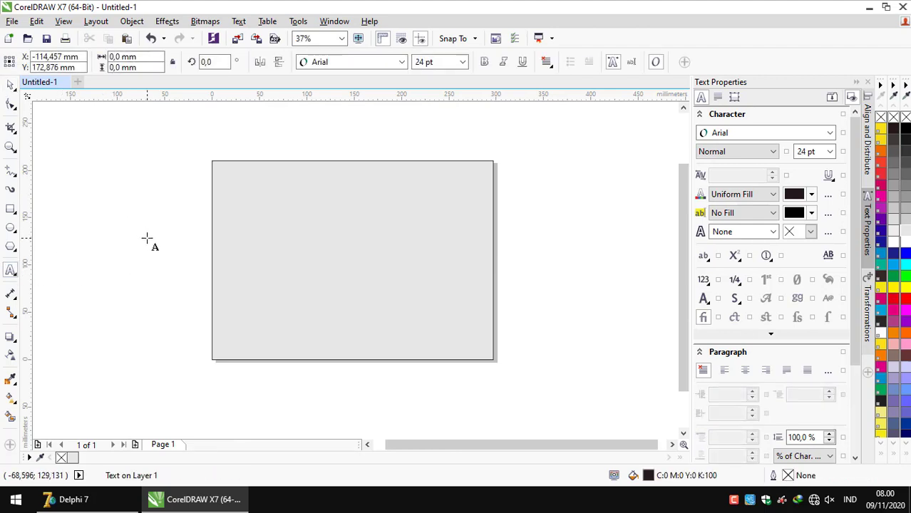
{"action": "type", "text": "BO"}
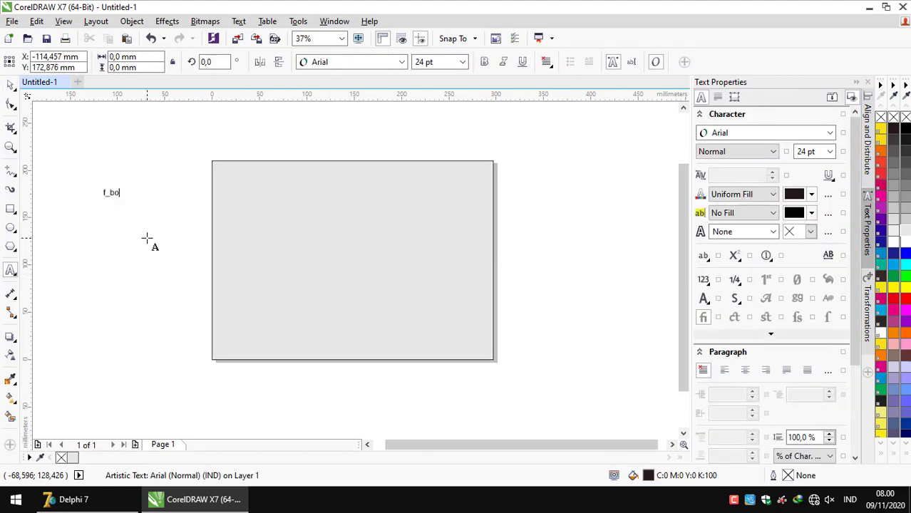
{"action": "key", "text": "ctrl+space"}
{"action": "left_click", "coordinate": [86, 196]}
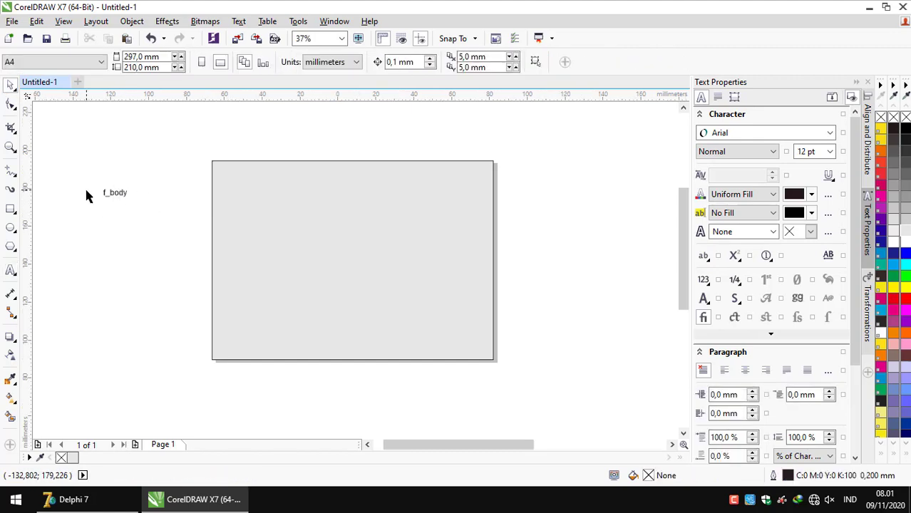
Draw a small swatch rectangle of about 11.8 x 7.9 mm in front of the f_body label.
{"action": "left_click", "coordinate": [107, 193]}
{"action": "scroll", "coordinate": [100, 192], "scroll_direction": "up", "scroll_amount": 4}
{"action": "left_click", "coordinate": [10, 209]}
{"action": "left_click_drag", "start_coordinate": [45, 172], "coordinate": [91, 201]}
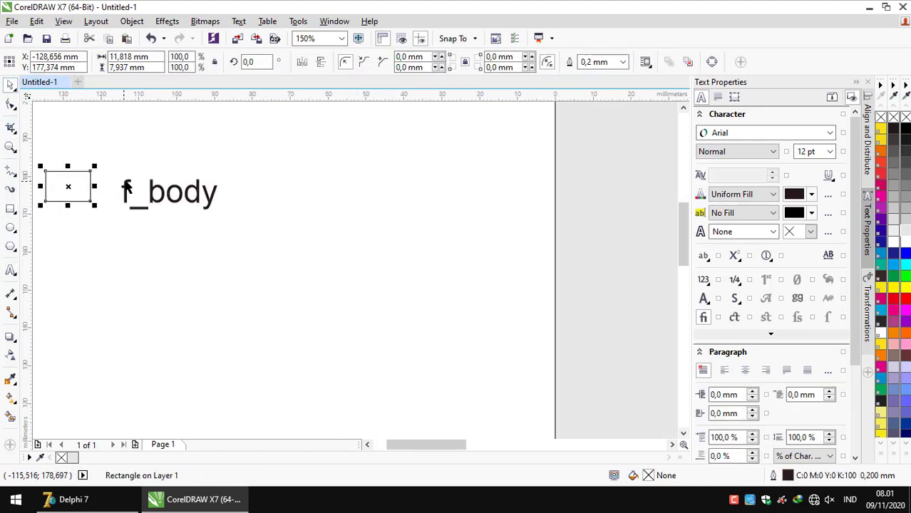
Align the horizontal centres of the small swatch rectangle and the f_body label.
{"action": "left_click", "coordinate": [126, 191], "text": "shift"}
{"action": "left_click", "coordinate": [205, 202]}
{"action": "left_click", "coordinate": [127, 191]}
{"action": "left_click", "coordinate": [91, 186], "text": "shift"}
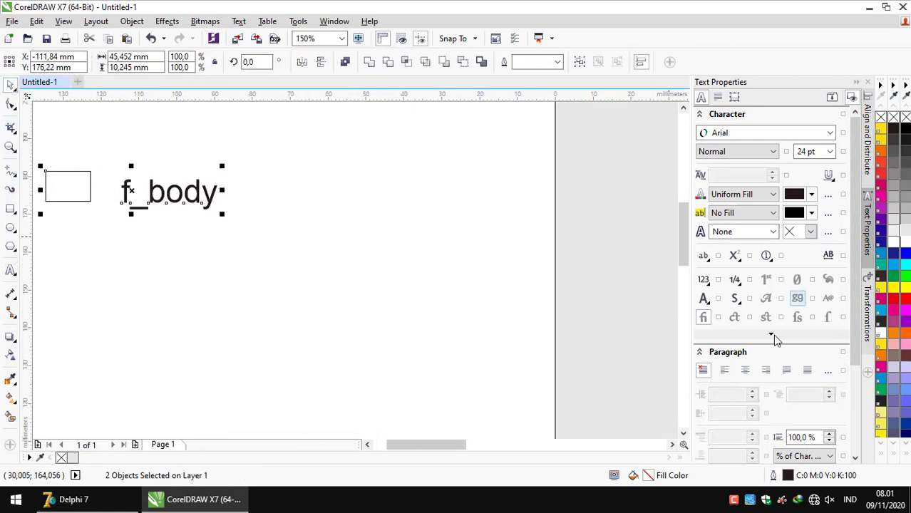
{"action": "left_click", "coordinate": [867, 306]}
{"action": "left_click", "coordinate": [867, 225]}
{"action": "left_click", "coordinate": [867, 139]}
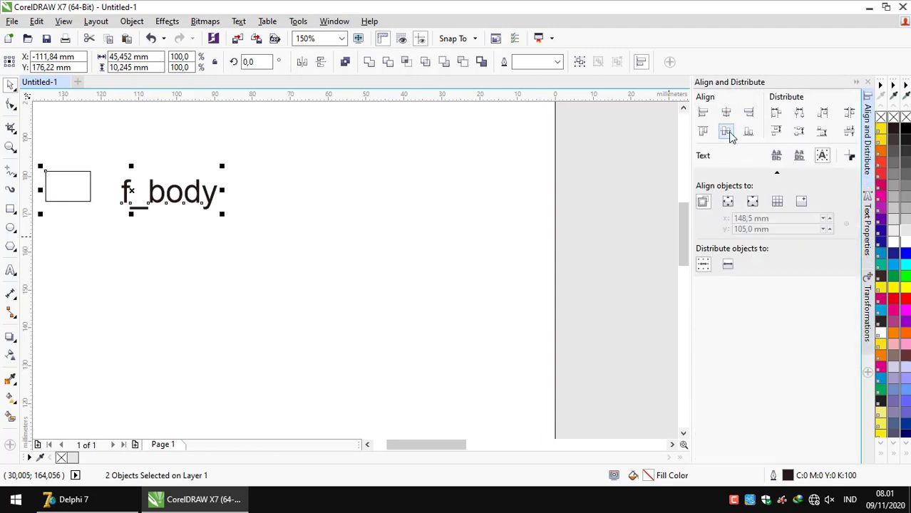
{"action": "left_click", "coordinate": [725, 130]}
{"action": "left_click", "coordinate": [157, 250]}
Fill the small swatch rectangle with the same light grey as the page background.
{"action": "scroll", "coordinate": [157, 228], "scroll_direction": "left", "scroll_amount": 3}
{"action": "left_click", "coordinate": [186, 201]}
{"action": "left_click", "coordinate": [893, 227]}
{"action": "scroll", "coordinate": [352, 233], "scroll_direction": "down", "scroll_amount": 3}
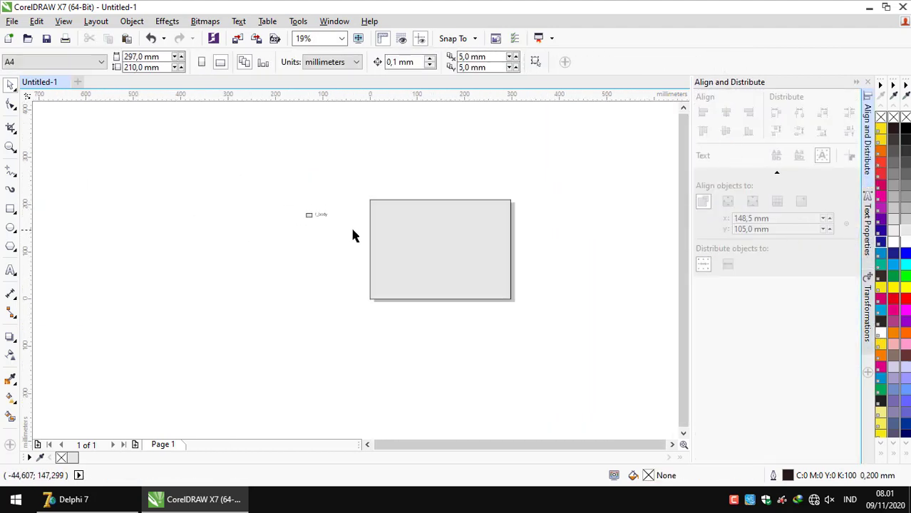
{"action": "scroll", "coordinate": [189, 225], "scroll_direction": "up", "scroll_amount": 3}
{"action": "left_click", "coordinate": [189, 225]}
{"action": "scroll", "coordinate": [284, 240], "scroll_direction": "down", "scroll_amount": 2}
Create a concentric, scaled-down copy of the page-sized rectangle, about 274 x 194 mm.
{"action": "scroll", "coordinate": [217, 249], "scroll_direction": "right", "scroll_amount": 3}
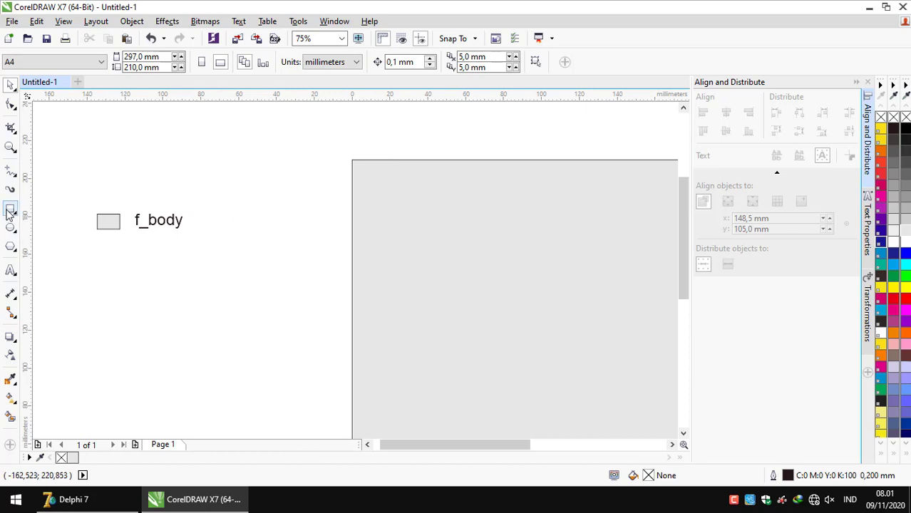
{"action": "scroll", "coordinate": [310, 206], "scroll_direction": "down", "scroll_amount": 2}
{"action": "scroll", "coordinate": [305, 203], "scroll_direction": "right", "scroll_amount": 2}
{"action": "key", "text": "space"}
{"action": "left_click", "coordinate": [361, 199]}
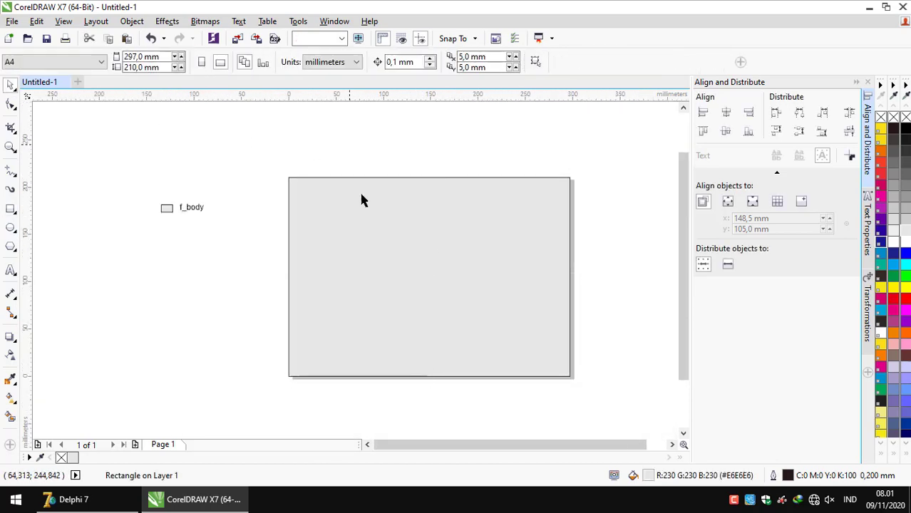
{"action": "left_click", "coordinate": [451, 179]}
{"action": "left_click_drag", "start_coordinate": [569, 179], "coordinate": [560, 186]}
Fill the inner rectangle on the page with a slightly darker grey.
{"action": "scroll", "coordinate": [173, 204], "scroll_direction": "up", "scroll_amount": 4}
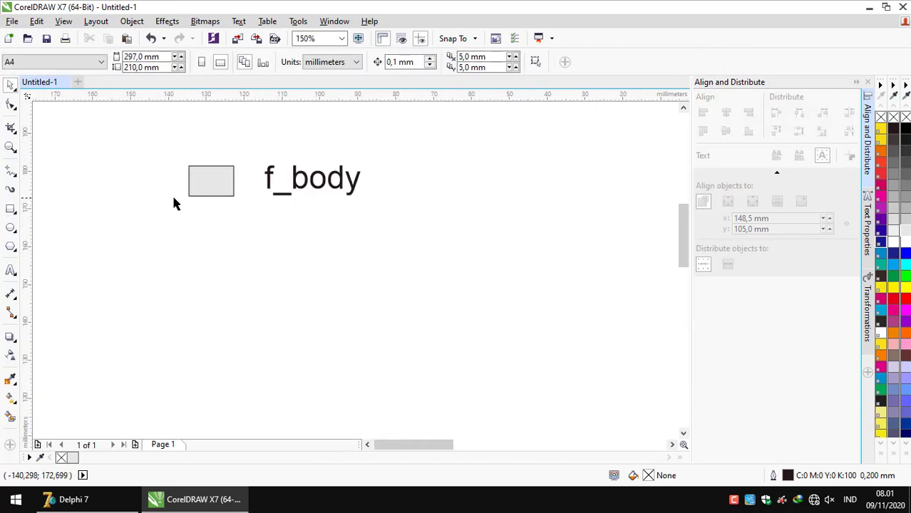
{"action": "scroll", "coordinate": [173, 204], "scroll_direction": "down", "scroll_amount": 4}
{"action": "left_click", "coordinate": [627, 232]}
{"action": "left_click", "coordinate": [253, 222]}
{"action": "left_click", "coordinate": [500, 243]}
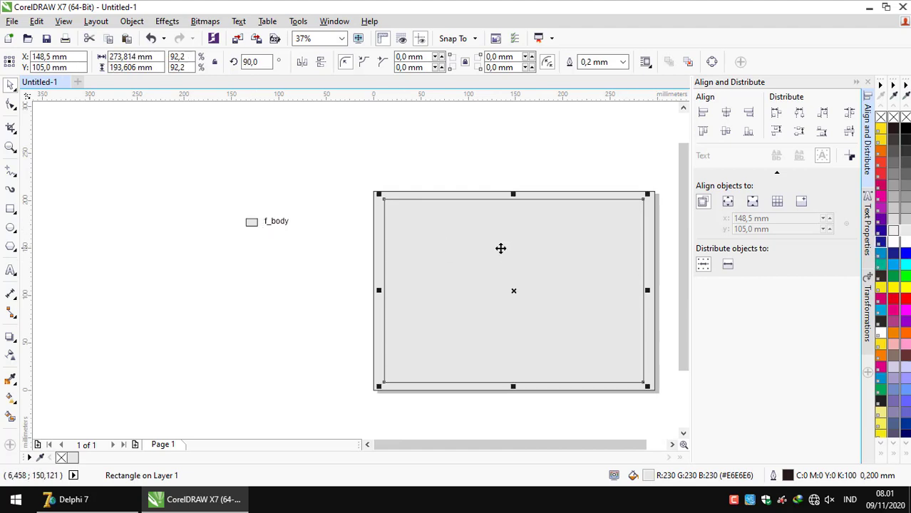
{"action": "left_click", "coordinate": [904, 230]}
{"action": "left_click", "coordinate": [326, 211]}
Place a copy of the grey swatch below the start of the f_body label.
{"action": "scroll", "coordinate": [397, 270], "scroll_direction": "right", "scroll_amount": 2}
{"action": "scroll", "coordinate": [163, 223], "scroll_direction": "up", "scroll_amount": 1}
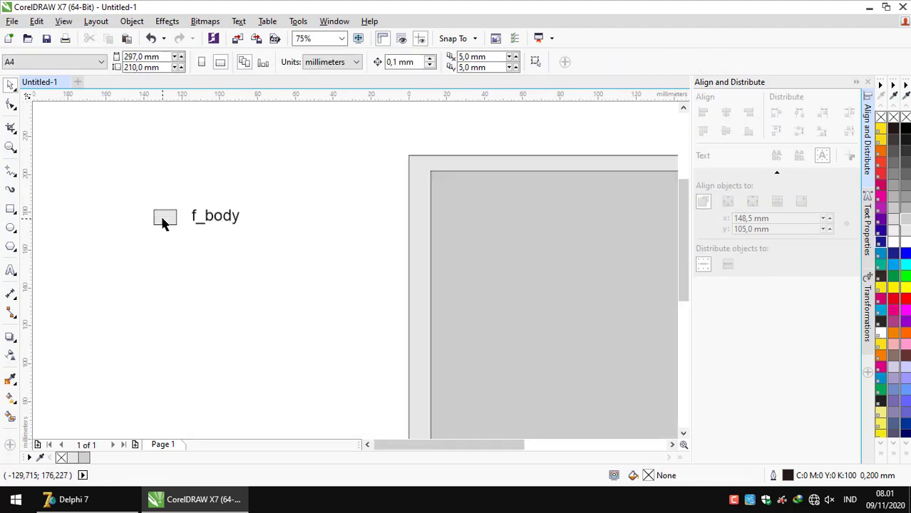
{"action": "scroll", "coordinate": [162, 223], "scroll_direction": "up", "scroll_amount": 1}
{"action": "left_click", "coordinate": [154, 214]}
{"action": "left_click_drag", "start_coordinate": [144, 207], "coordinate": [214, 257]}
{"action": "left_click", "coordinate": [198, 208], "text": "shift"}
{"action": "key", "text": "Escape"}
{"action": "left_click", "coordinate": [212, 248]}
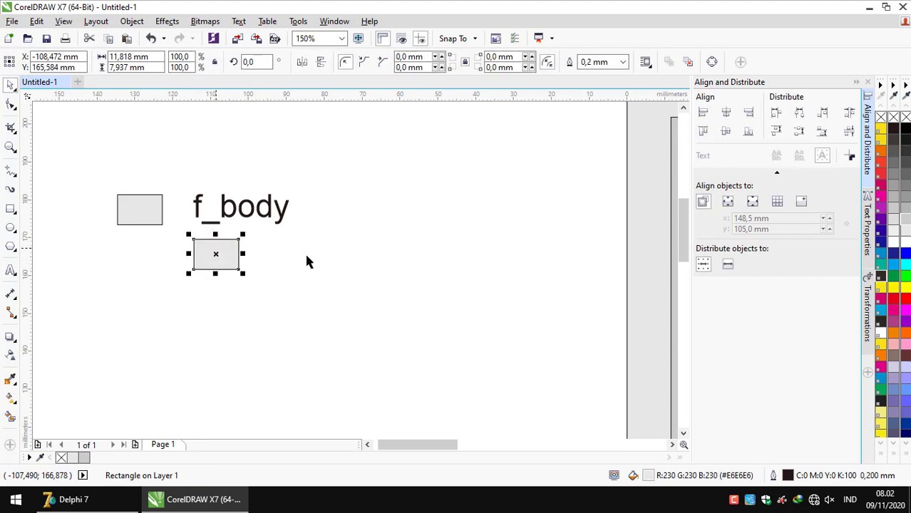
{"action": "left_click", "coordinate": [307, 258]}
Place a copy of the f_body label beside the lower swatch and shift the upper label away from its swatch.
{"action": "left_click", "coordinate": [271, 217]}
{"action": "left_click_drag", "start_coordinate": [271, 217], "coordinate": [336, 260]}
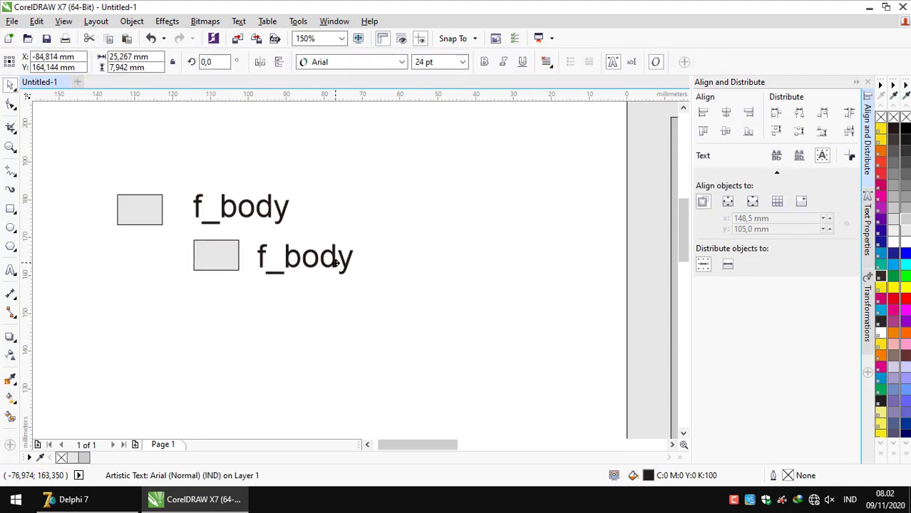
{"action": "left_click", "coordinate": [346, 301]}
{"action": "left_click", "coordinate": [271, 265]}
{"action": "left_click", "coordinate": [214, 211]}
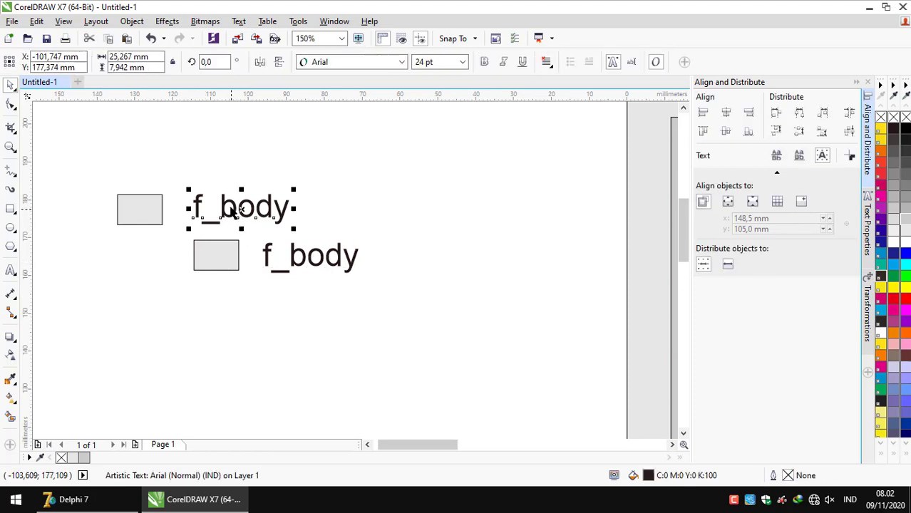
{"action": "left_click_drag", "start_coordinate": [214, 211], "coordinate": [306, 213]}
Copy the first swatch one width across and 7,937 mm down so the two meet corner to corner, deleting the intermediate copy.
{"action": "left_click_drag", "start_coordinate": [133, 200], "coordinate": [207, 208]}
{"action": "key", "text": "ctrl+z"}
{"action": "left_click", "coordinate": [142, 212]}
{"action": "left_click", "coordinate": [866, 308]}
{"action": "left_click", "coordinate": [831, 239]}
{"action": "left_click", "coordinate": [745, 194]}
{"action": "left_click", "coordinate": [831, 239]}
{"action": "left_click", "coordinate": [636, 263]}
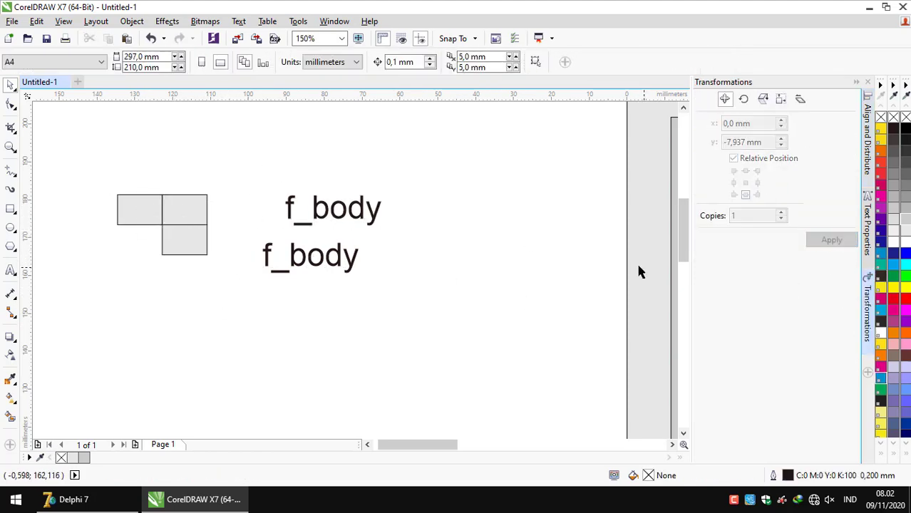
{"action": "left_click", "coordinate": [208, 211]}
{"action": "key", "text": "Delete"}
Try to align the right edge of the upper f_body label with the lower swatch.
{"action": "left_click_drag", "start_coordinate": [329, 212], "coordinate": [265, 209]}
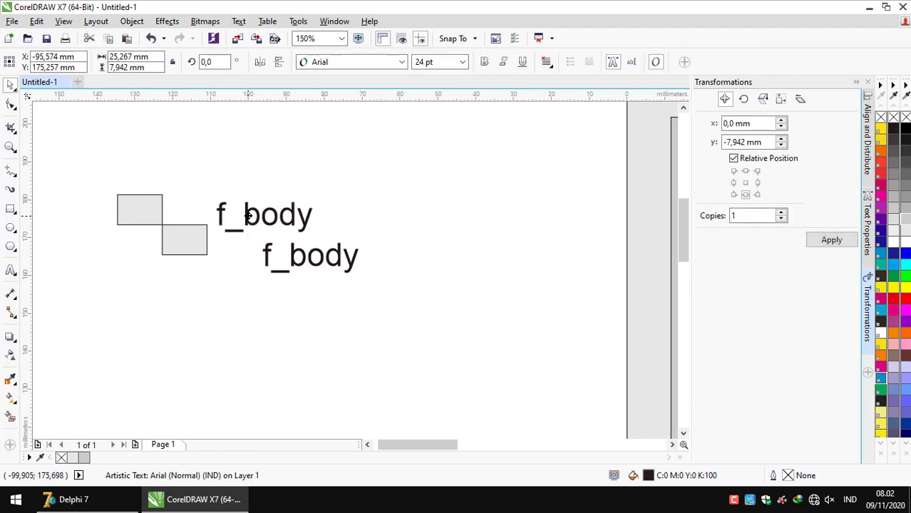
{"action": "left_click", "coordinate": [185, 239], "text": "shift"}
{"action": "key", "text": "ctrl+shift+a"}
{"action": "key", "text": "r"}
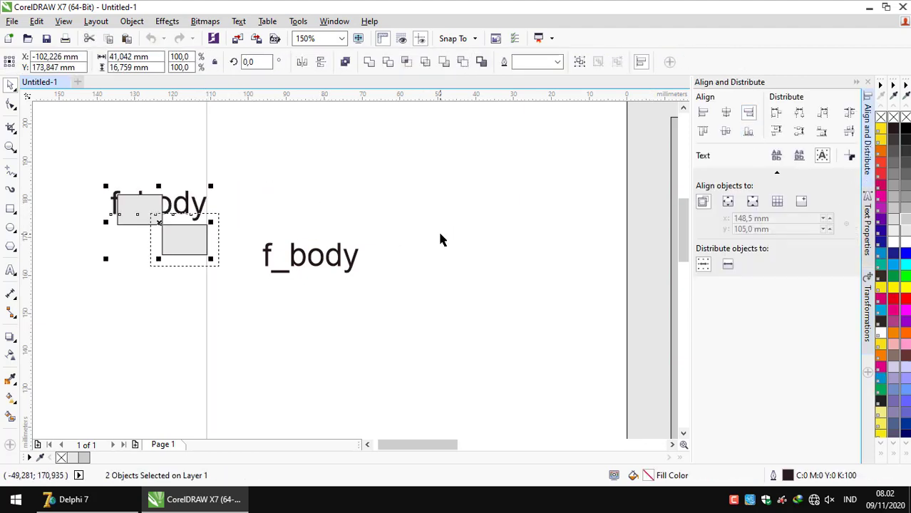
{"action": "left_click", "coordinate": [439, 233]}
Move the upper f_body label just past the lower swatch's far edge and align its top with the first swatch.
{"action": "left_click", "coordinate": [200, 206]}
{"action": "left_click_drag", "start_coordinate": [199, 206], "coordinate": [300, 203]}
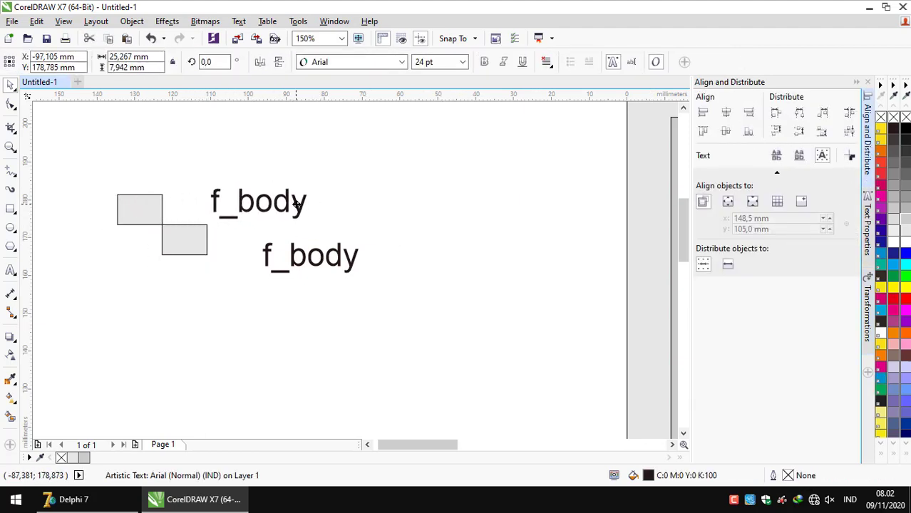
{"action": "left_click", "coordinate": [225, 214]}
{"action": "left_click", "coordinate": [226, 212]}
{"action": "left_click", "coordinate": [185, 239], "text": "shift"}
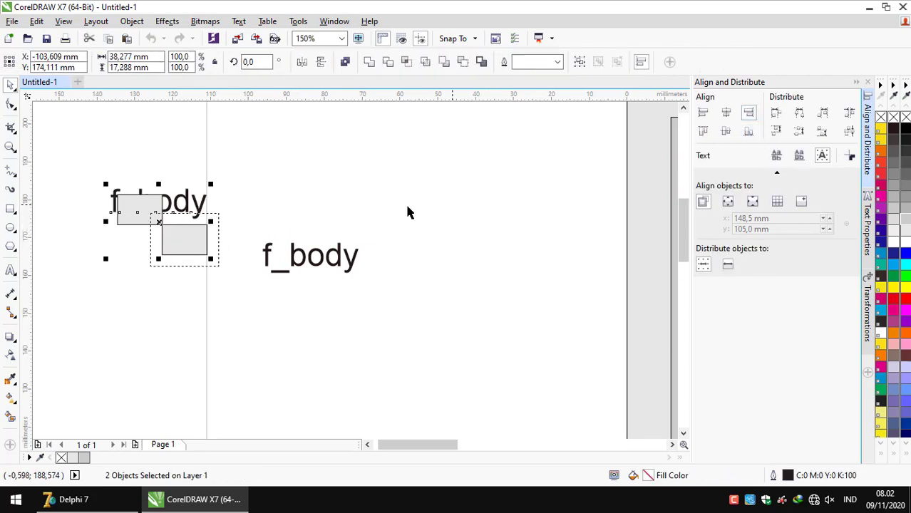
{"action": "scroll", "coordinate": [217, 214], "scroll_direction": "up", "scroll_amount": 2}
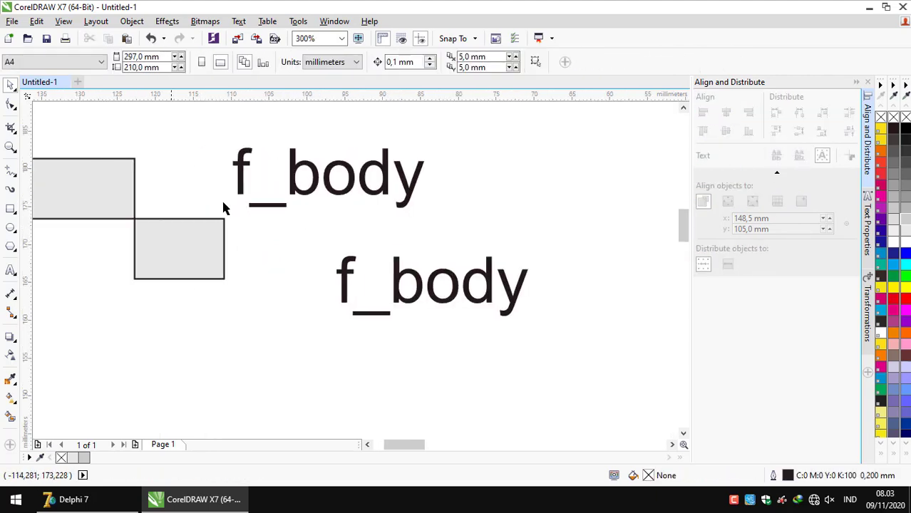
{"action": "left_click", "coordinate": [703, 131]}
{"action": "left_click", "coordinate": [398, 289]}
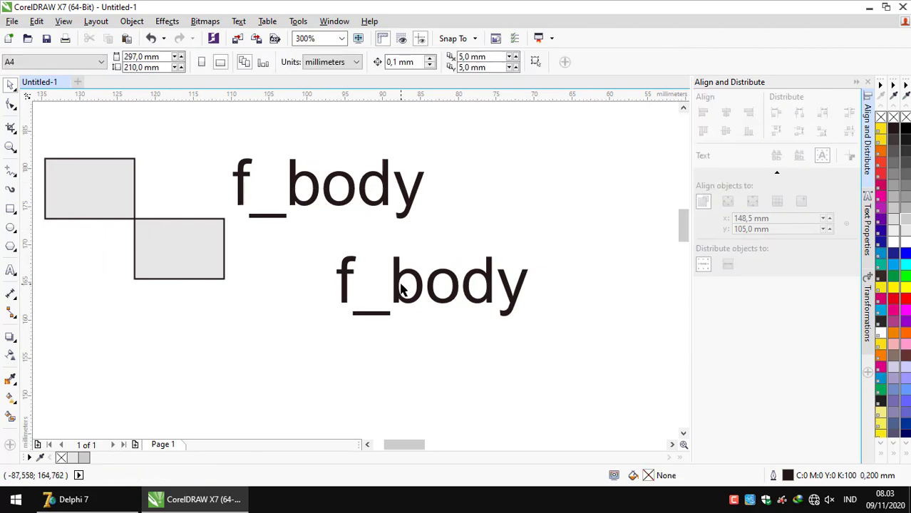
Move the lower f_body label up level with the lower swatch and add an adjoining copy of that swatch as a spacer.
{"action": "left_click", "coordinate": [319, 284]}
{"action": "left_click_drag", "start_coordinate": [367, 281], "coordinate": [341, 249]}
{"action": "left_click", "coordinate": [178, 249]}
{"action": "left_click", "coordinate": [868, 321]}
{"action": "left_click", "coordinate": [757, 182]}
{"action": "left_click", "coordinate": [831, 239]}
Set the lower f_body label against the spacer swatch, align their centres horizontally, and delete the spacer.
{"action": "left_click", "coordinate": [317, 249]}
{"action": "left_click", "coordinate": [378, 265]}
{"action": "key", "text": "Escape"}
{"action": "left_click", "coordinate": [374, 255]}
{"action": "left_click", "coordinate": [289, 241], "text": "shift"}
{"action": "key", "text": "ctrl+shift+a"}
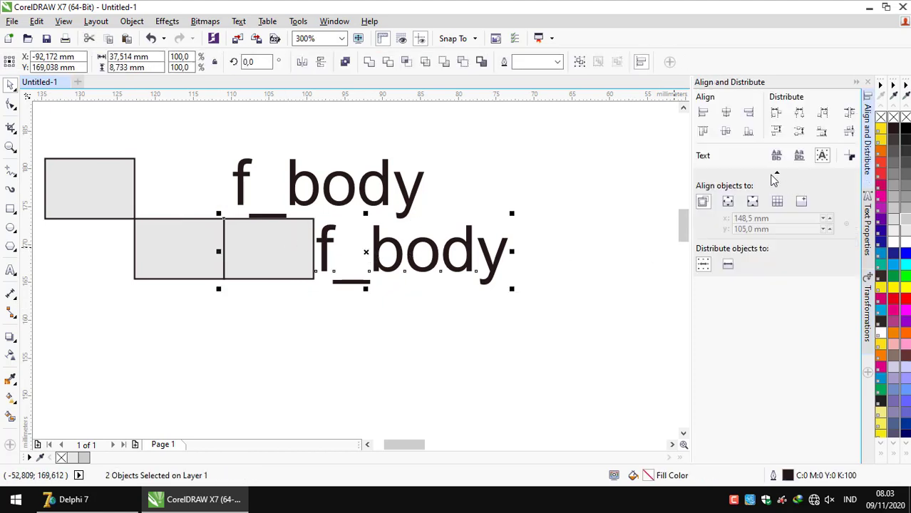
{"action": "left_click", "coordinate": [703, 112]}
{"action": "key", "text": "ctrl+z"}
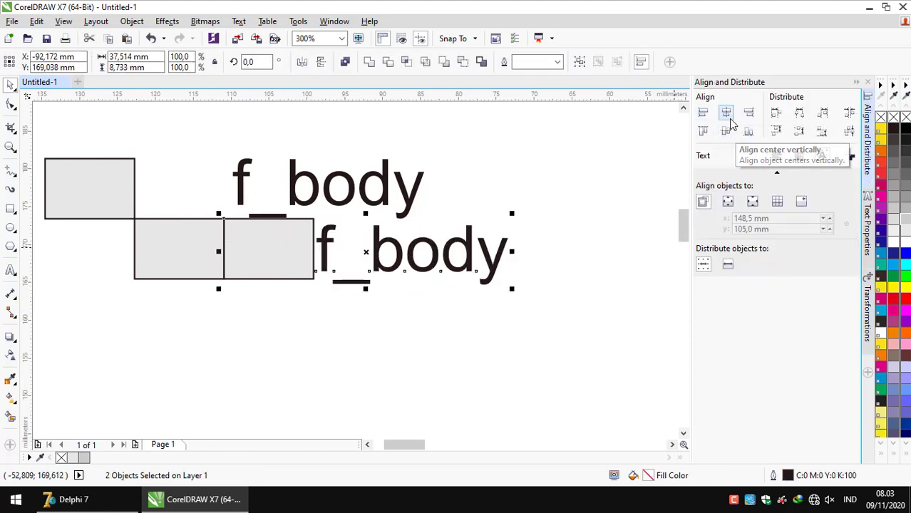
{"action": "left_click", "coordinate": [725, 131]}
{"action": "left_click", "coordinate": [420, 278]}
{"action": "left_click", "coordinate": [245, 269]}
{"action": "key", "text": "Delete"}
Nudge the lower swatch and its label slightly down to leave a small gap below the upper pair.
{"action": "scroll", "coordinate": [272, 265], "scroll_direction": "down", "scroll_amount": 3}
{"action": "left_click_drag", "start_coordinate": [488, 325], "coordinate": [279, 281]}
{"action": "scroll", "coordinate": [273, 254], "scroll_direction": "up", "scroll_amount": 5}
{"action": "key", "text": "Down"}
{"action": "key", "text": "Down"}
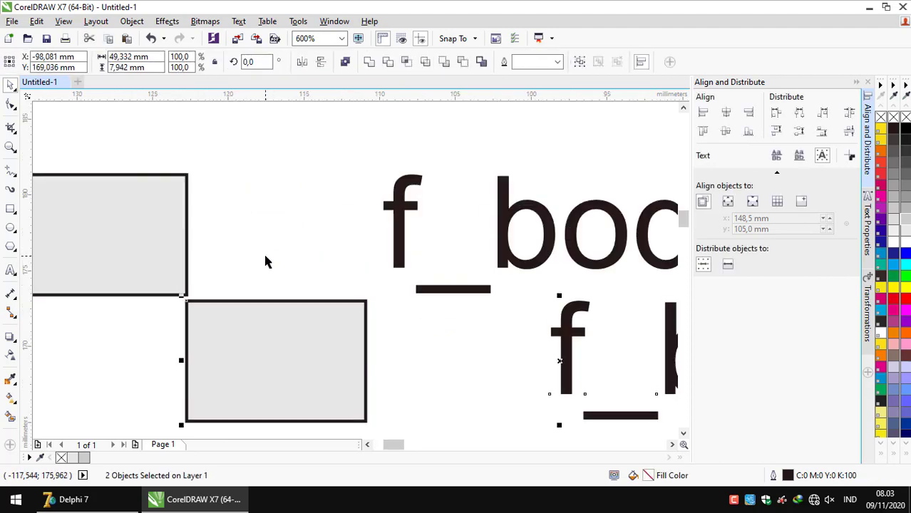
{"action": "key", "text": "Up"}
Group the swatches with their f_body labels as separate pairs.
{"action": "key", "text": "Tab"}
{"action": "left_click", "coordinate": [506, 233], "text": "shift"}
{"action": "scroll", "coordinate": [342, 221], "scroll_direction": "down", "scroll_amount": 1}
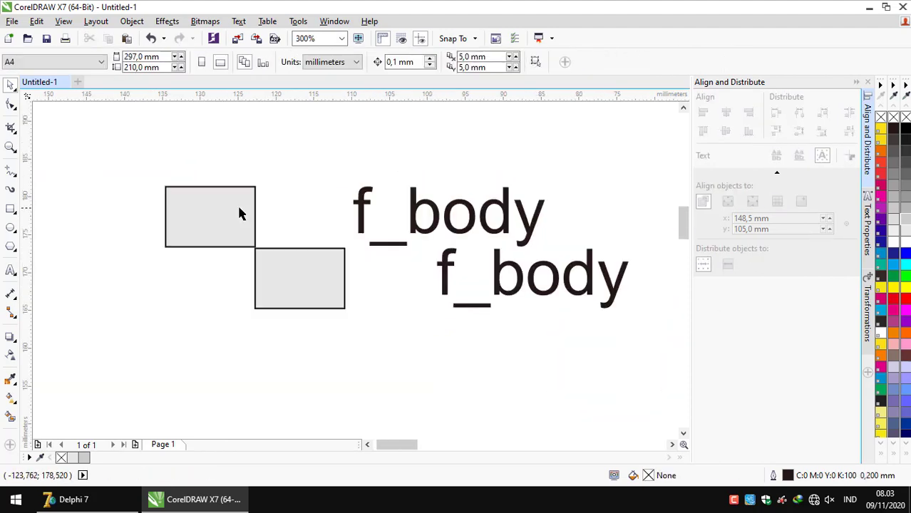
{"action": "left_click", "coordinate": [286, 267]}
{"action": "left_click", "coordinate": [541, 284], "text": "shift"}
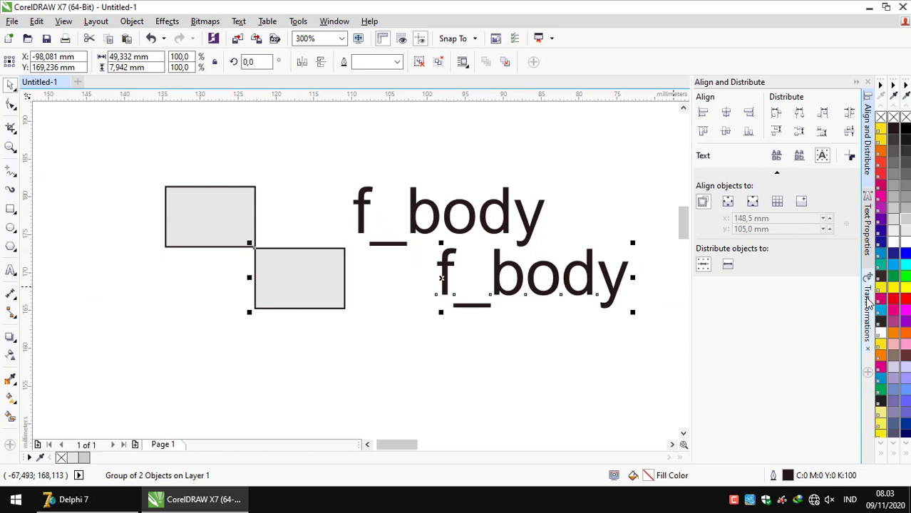
Offset the lower swatch-and-label group a further 7,942 mm down from the upper pair.
{"action": "key", "text": "alt+F7"}
{"action": "key", "text": "Return"}
{"action": "key", "text": "Escape"}
{"action": "key", "text": "ctrl+z"}
{"action": "scroll", "coordinate": [382, 355], "scroll_direction": "down", "scroll_amount": 2}
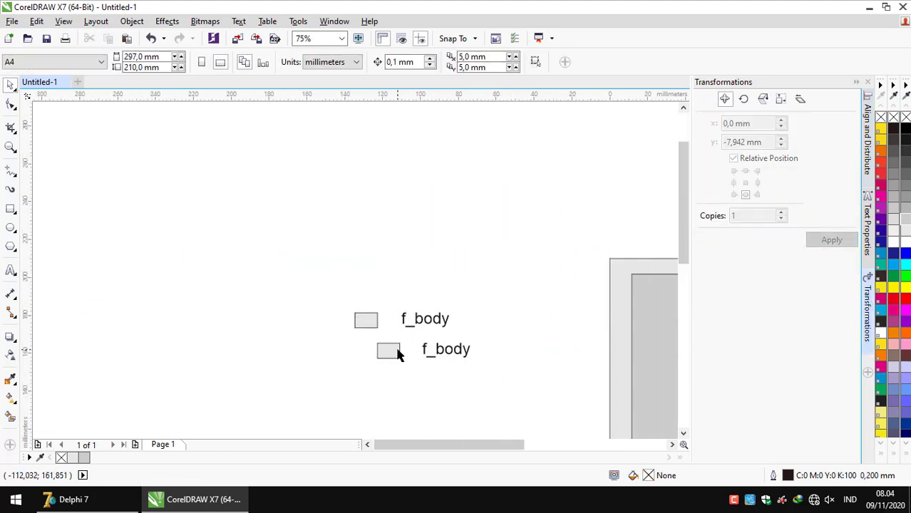
Sample the inner rectangle's grey fill and apply it to the lower legend swatch.
{"action": "key", "text": "i"}
{"action": "left_click", "coordinate": [623, 367]}
{"action": "scroll", "coordinate": [479, 312], "scroll_direction": "right", "scroll_amount": 5}
{"action": "key", "text": "space"}
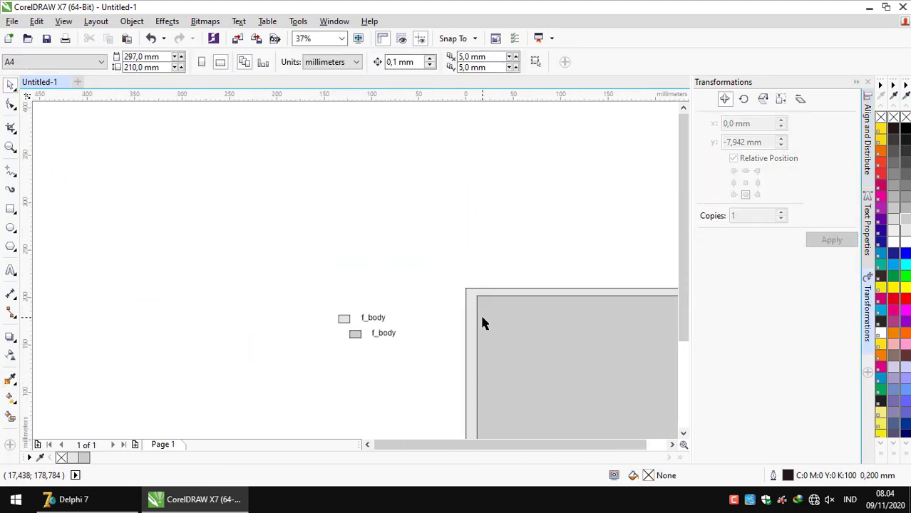
Add a smaller rectangle with a darker grey fill, centred inside the inner grey rectangle.
{"action": "scroll", "coordinate": [484, 330], "scroll_direction": "right", "scroll_amount": 2}
{"action": "scroll", "coordinate": [315, 299], "scroll_direction": "down", "scroll_amount": 1}
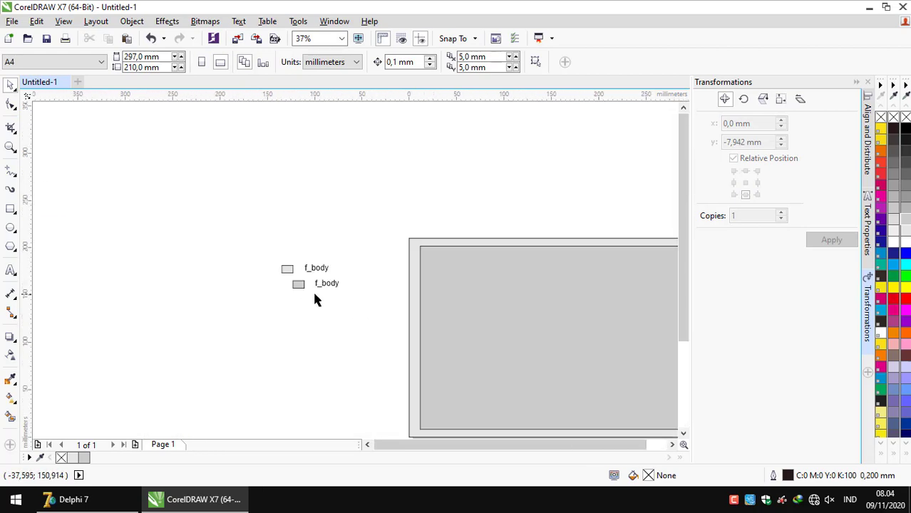
{"action": "scroll", "coordinate": [427, 306], "scroll_direction": "right", "scroll_amount": 2}
{"action": "left_click", "coordinate": [502, 315]}
{"action": "left_click_drag", "start_coordinate": [616, 240], "coordinate": [542, 297]}
{"action": "left_click", "coordinate": [495, 319]}
{"action": "scroll", "coordinate": [207, 319], "scroll_direction": "up", "scroll_amount": 1}
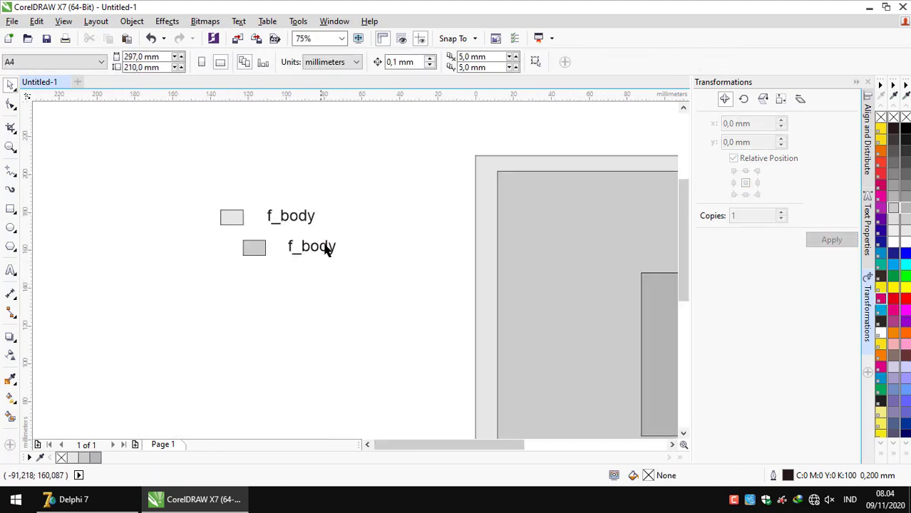
Change the lower legend label from f_body to p_canvas_body.
{"action": "left_click", "coordinate": [312, 246]}
{"action": "left_click", "coordinate": [10, 270]}
{"action": "scroll", "coordinate": [290, 258], "scroll_direction": "up", "scroll_amount": 2}
{"action": "left_click_drag", "start_coordinate": [335, 214], "coordinate": [522, 208]}
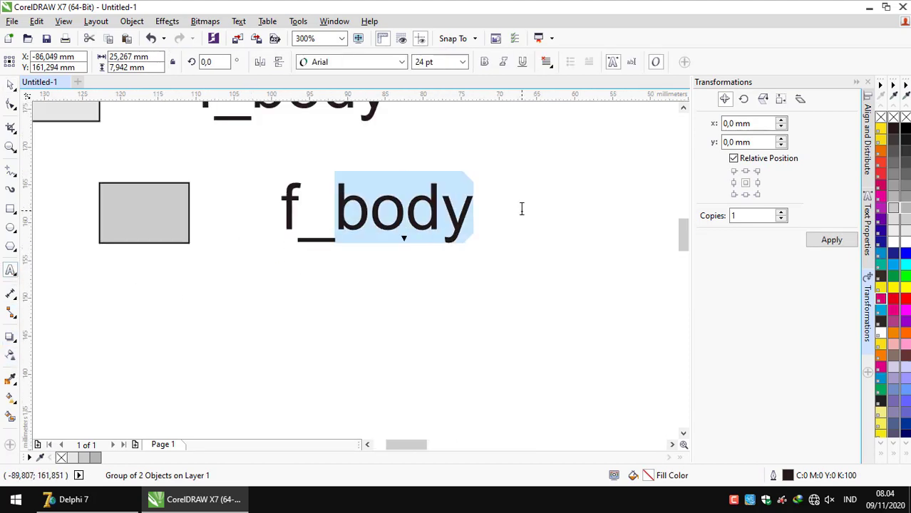
{"action": "key", "text": "Right"}
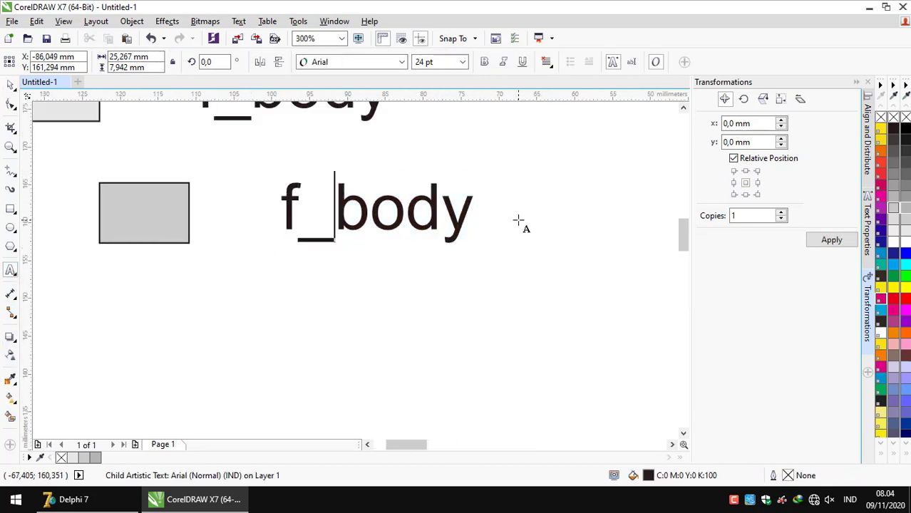
{"action": "type", "text": "canvas_"}
{"action": "left_click_drag", "start_coordinate": [300, 205], "coordinate": [212, 224]}
{"action": "type", "text": "p"}
{"action": "key", "text": "ctrl+space"}
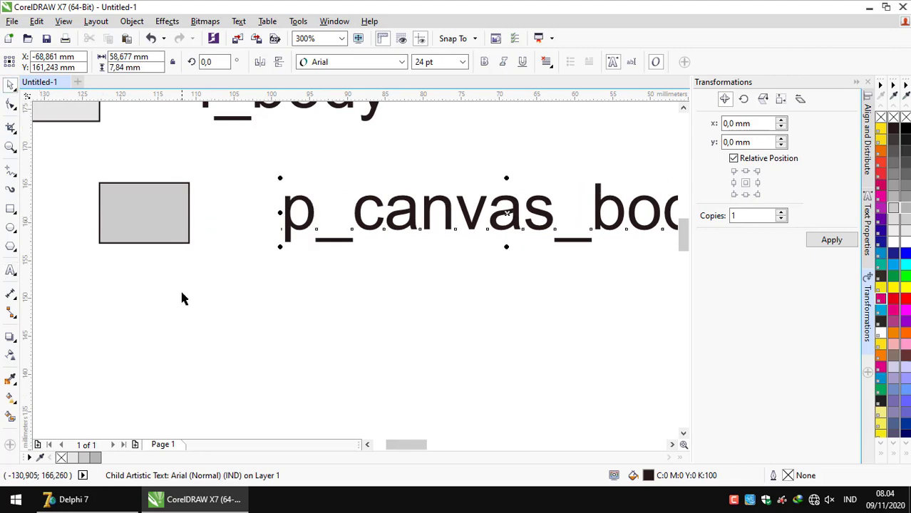
{"action": "left_click", "coordinate": [182, 298]}
{"action": "scroll", "coordinate": [182, 299], "scroll_direction": "down", "scroll_amount": 5}
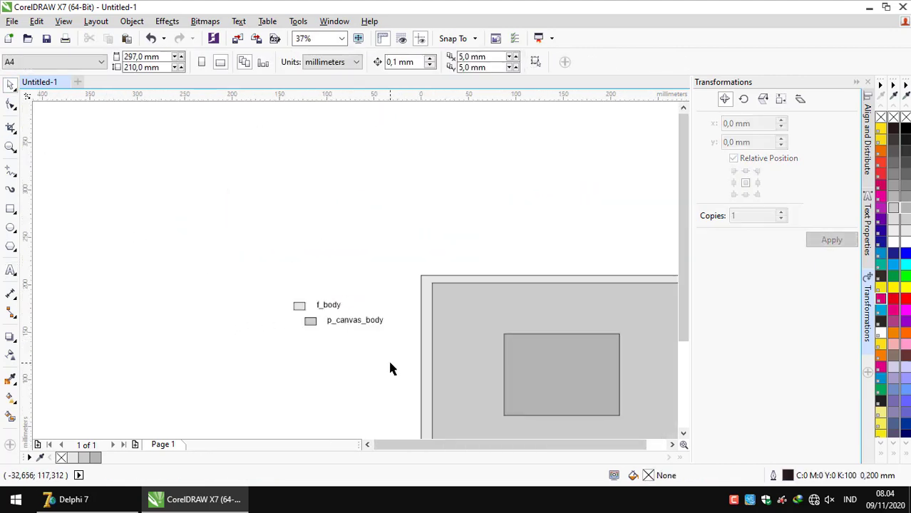
Copy the p_canvas_body pair down twice by 7,94 mm and delete the middle copy to leave a row gap.
{"action": "scroll", "coordinate": [373, 371], "scroll_direction": "up", "scroll_amount": 4}
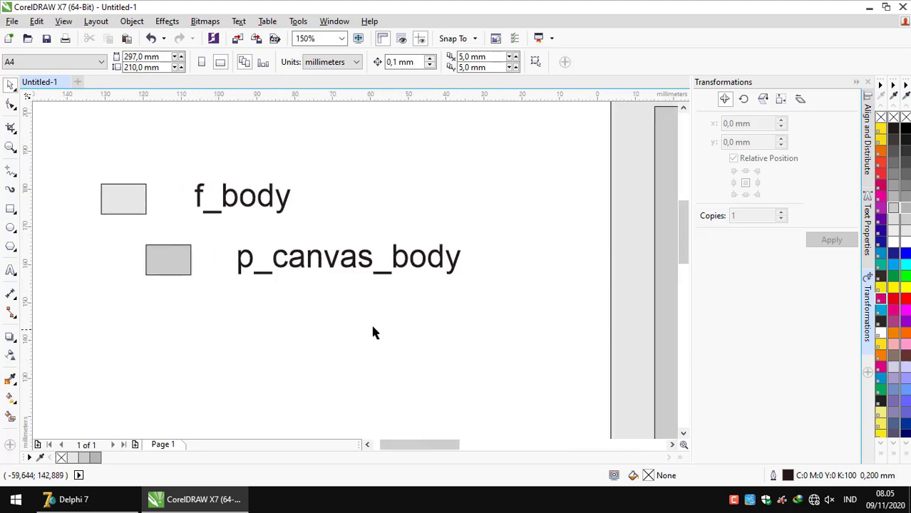
{"action": "key", "text": "Tab"}
{"action": "left_click", "coordinate": [745, 194]}
{"action": "left_click", "coordinate": [831, 239]}
{"action": "left_click", "coordinate": [831, 239]}
{"action": "left_click", "coordinate": [451, 339]}
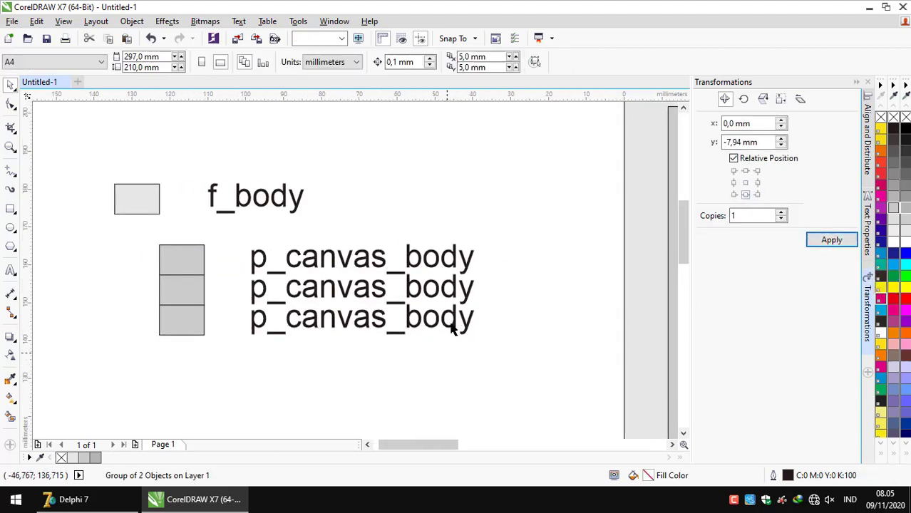
{"action": "left_click_drag", "start_coordinate": [379, 287], "coordinate": [379, 316]}
Fill the lowest swatch with the darker grey sampled from the centre rectangle.
{"action": "scroll", "coordinate": [428, 328], "scroll_direction": "down", "scroll_amount": 4}
{"action": "scroll", "coordinate": [447, 372], "scroll_direction": "up", "scroll_amount": 4}
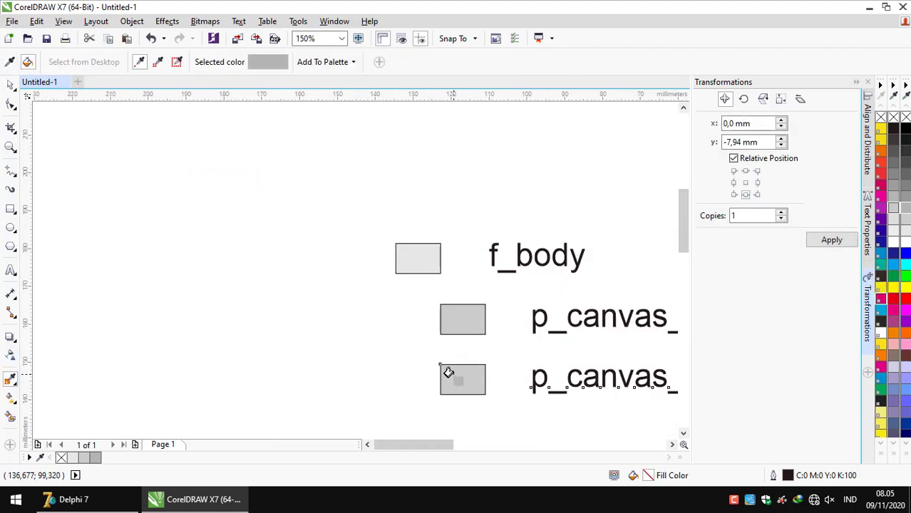
{"action": "scroll", "coordinate": [448, 372], "scroll_direction": "down", "scroll_amount": 2}
{"action": "key", "text": "Escape"}
{"action": "left_click", "coordinate": [464, 350]}
{"action": "left_click", "coordinate": [234, 280]}
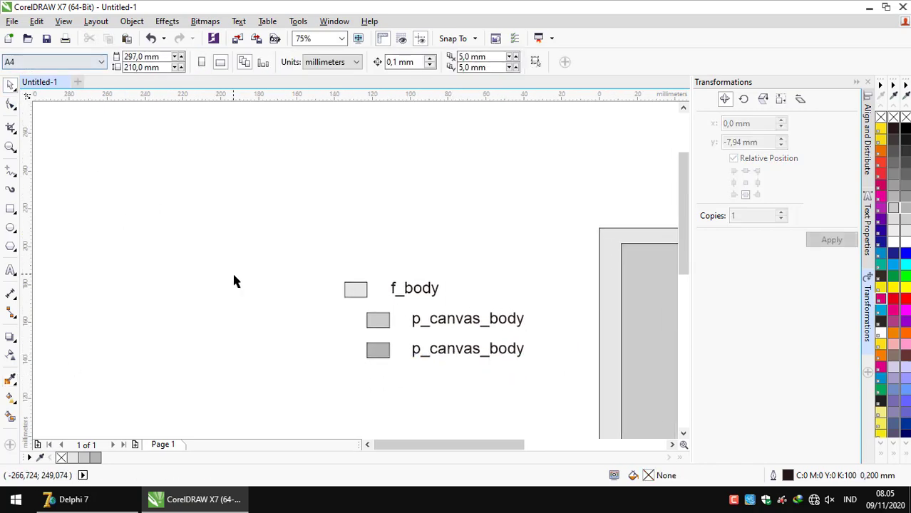
Ungroup the lowest pair and change its label to p_canvas_log_reg.
{"action": "key", "text": "Tab"}
{"action": "double_click", "coordinate": [425, 349]}
{"action": "left_click_drag", "start_coordinate": [426, 349], "coordinate": [538, 391]}
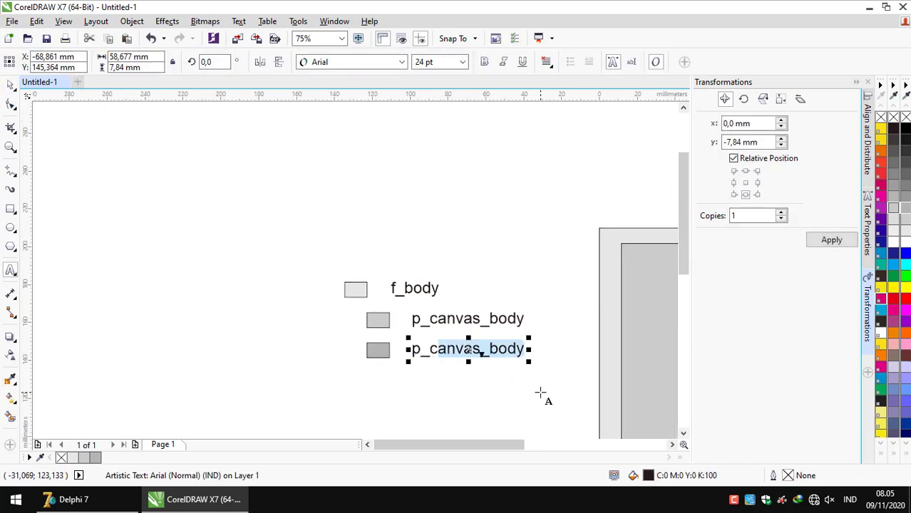
{"action": "key", "text": "Delete"}
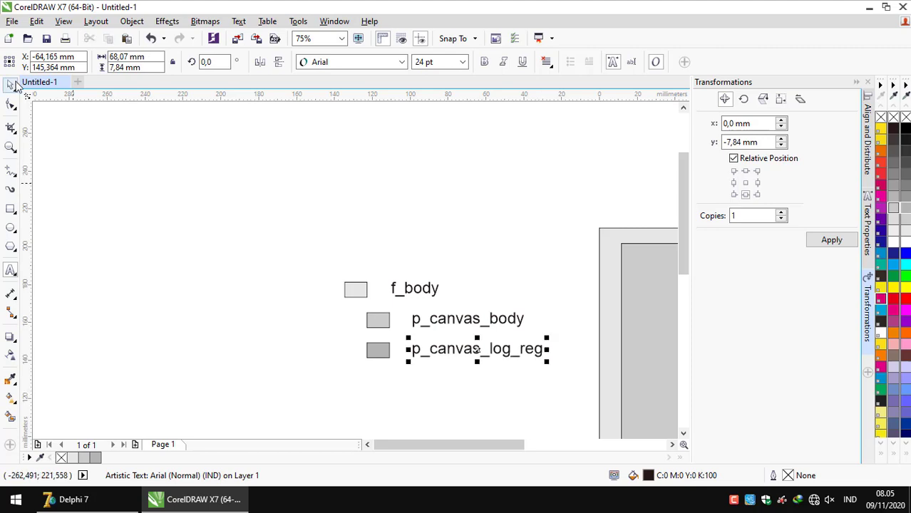
Group the p_canvas_log_reg label with its swatch.
{"action": "scroll", "coordinate": [420, 248], "scroll_direction": "down", "scroll_amount": 2}
{"action": "scroll", "coordinate": [319, 298], "scroll_direction": "up", "scroll_amount": 2}
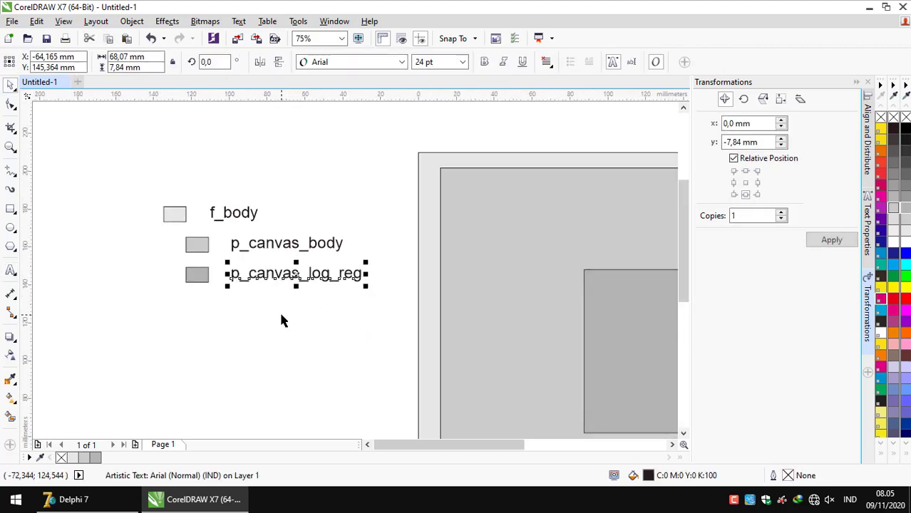
{"action": "left_click", "coordinate": [197, 274], "text": "shift"}
{"action": "key", "text": "ctrl+g"}
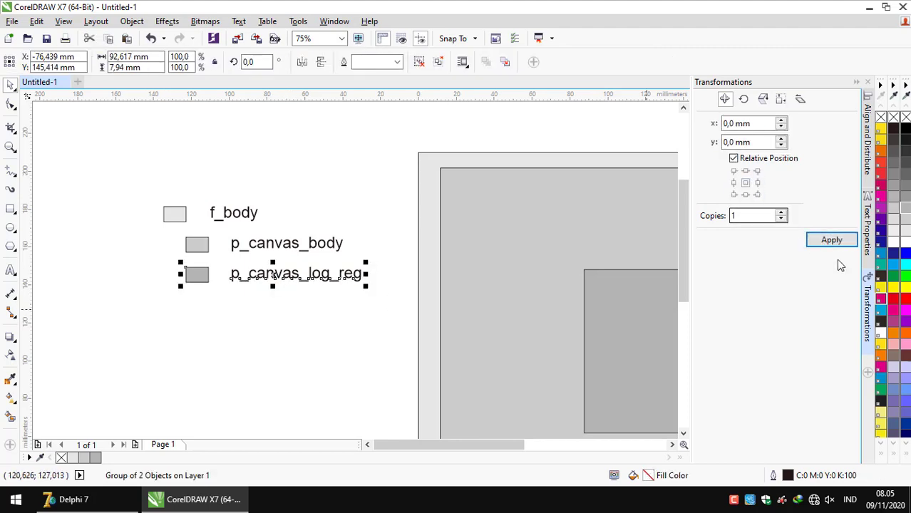
Copy the p_canvas_log_reg pair down in two 7,94 mm steps, keeping only the lowest copy.
{"action": "scroll", "coordinate": [286, 292], "scroll_direction": "up", "scroll_amount": 2}
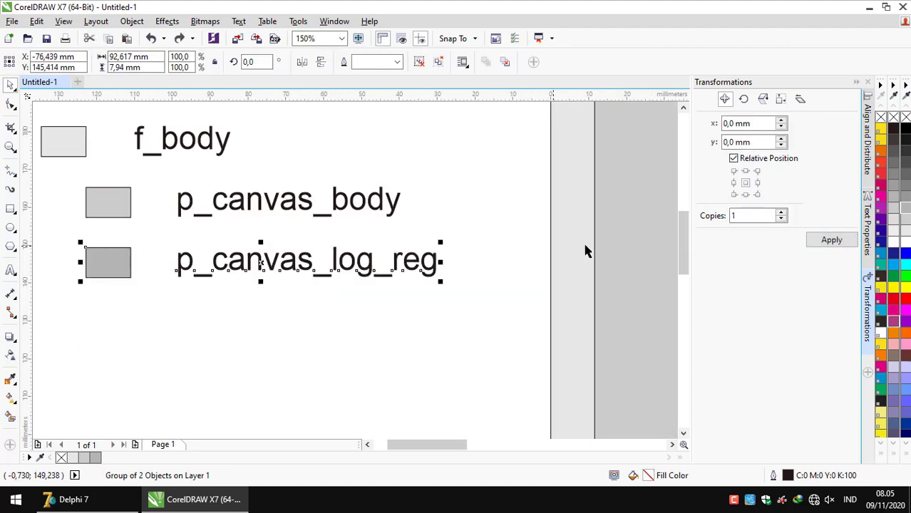
{"action": "left_click", "coordinate": [757, 194]}
{"action": "left_click", "coordinate": [827, 240]}
{"action": "left_click_drag", "start_coordinate": [210, 279], "coordinate": [295, 320]}
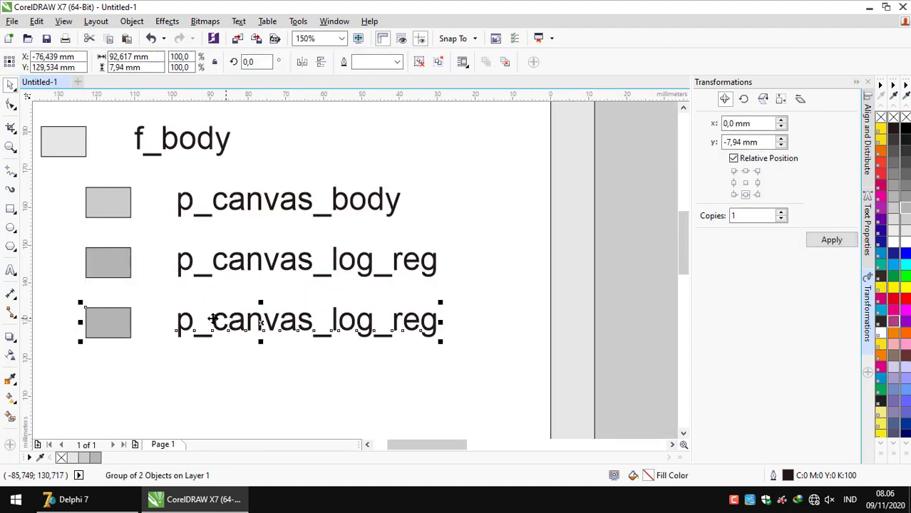
Place a vertical guideline at the canvas labels' left edge (X -98,494 mm) and indent the lowest pair to it.
{"action": "scroll", "coordinate": [178, 328], "scroll_direction": "up", "scroll_amount": 3}
{"action": "scroll", "coordinate": [234, 352], "scroll_direction": "down", "scroll_amount": 1}
{"action": "left_click_drag", "start_coordinate": [121, 338], "coordinate": [305, 338]}
{"action": "scroll", "coordinate": [307, 317], "scroll_direction": "up", "scroll_amount": 4}
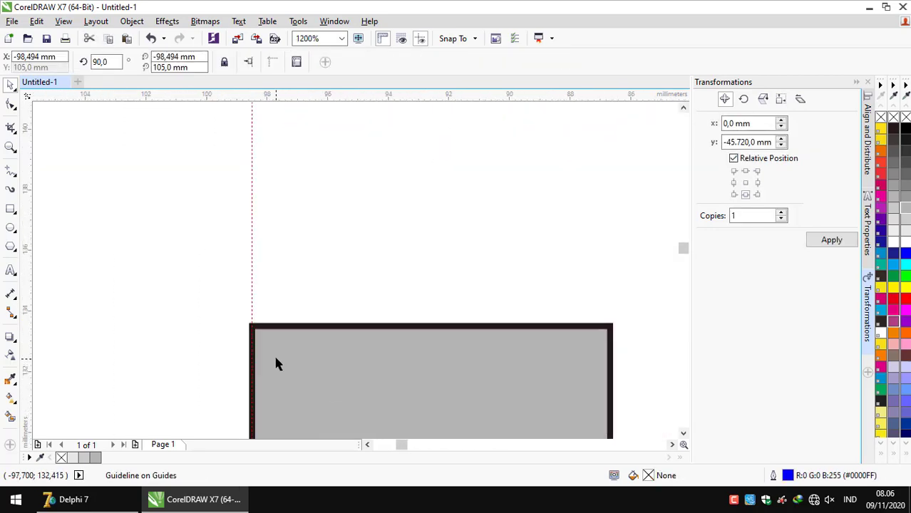
{"action": "left_click", "coordinate": [217, 309]}
Fine-tune the lowest pair's horizontal position so its swatch's left edge sits against the guideline.
{"action": "scroll", "coordinate": [141, 307], "scroll_direction": "down", "scroll_amount": 2}
{"action": "scroll", "coordinate": [213, 324], "scroll_direction": "down", "scroll_amount": 1}
{"action": "scroll", "coordinate": [213, 329], "scroll_direction": "up", "scroll_amount": 2}
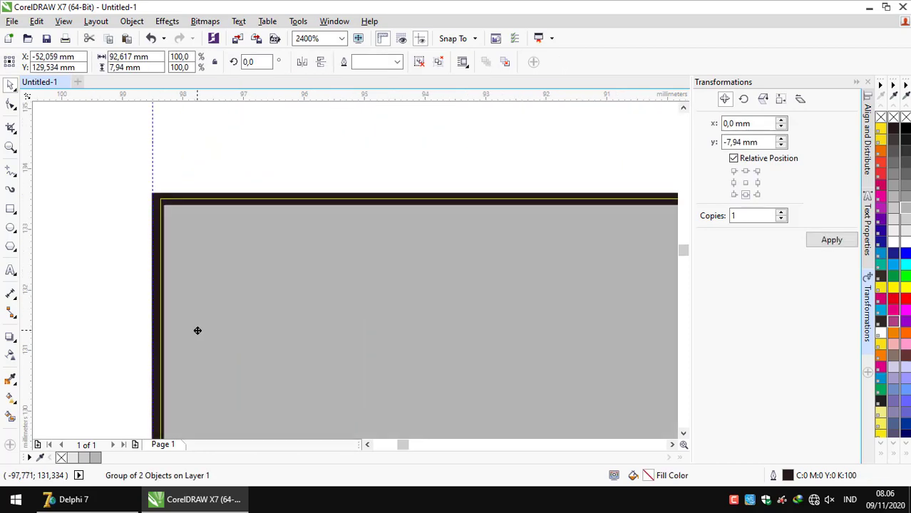
{"action": "scroll", "coordinate": [185, 327], "scroll_direction": "down", "scroll_amount": 2}
{"action": "scroll", "coordinate": [173, 328], "scroll_direction": "up", "scroll_amount": 3}
{"action": "scroll", "coordinate": [173, 328], "scroll_direction": "down", "scroll_amount": 5}
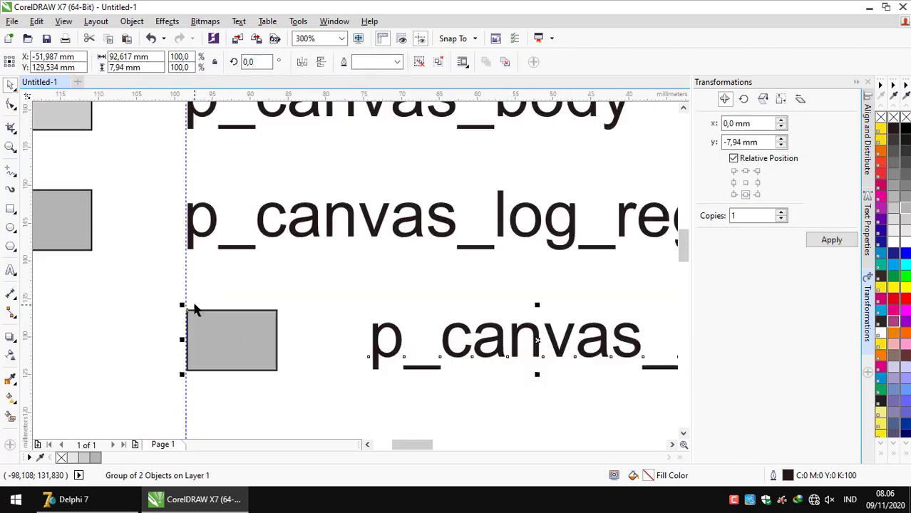
{"action": "left_click_drag", "start_coordinate": [191, 356], "coordinate": [193, 356]}
{"action": "scroll", "coordinate": [159, 341], "scroll_direction": "up", "scroll_amount": 5}
{"action": "scroll", "coordinate": [159, 341], "scroll_direction": "down", "scroll_amount": 3}
Delete the vertical guideline beside the indented swatch.
{"action": "left_click", "coordinate": [171, 244]}
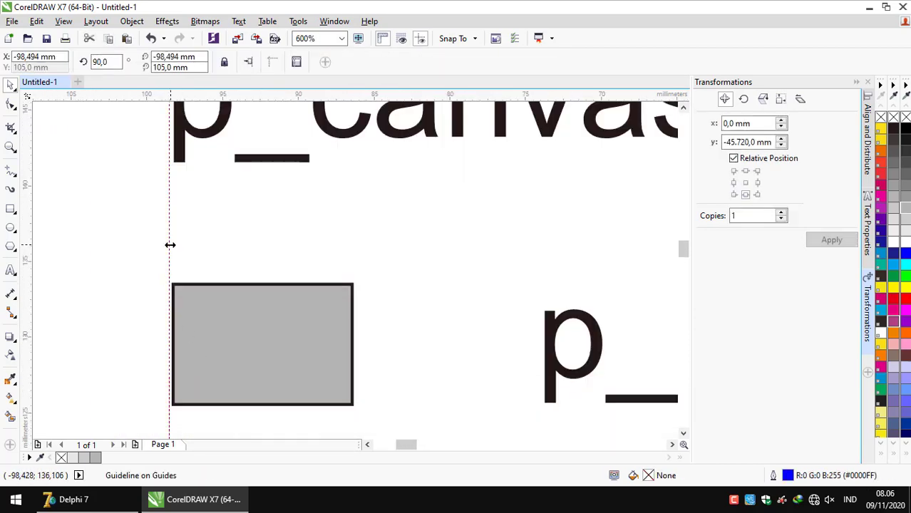
{"action": "left_click", "coordinate": [242, 288]}
{"action": "scroll", "coordinate": [241, 288], "scroll_direction": "down", "scroll_amount": 2}
Ungroup the indented pair and change its label to p_login.
{"action": "left_click", "coordinate": [313, 294]}
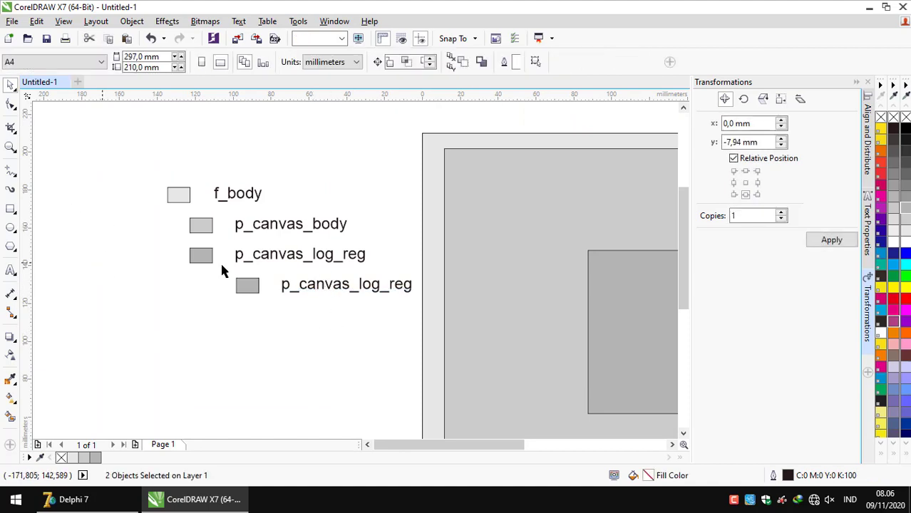
{"action": "double_click", "coordinate": [318, 285]}
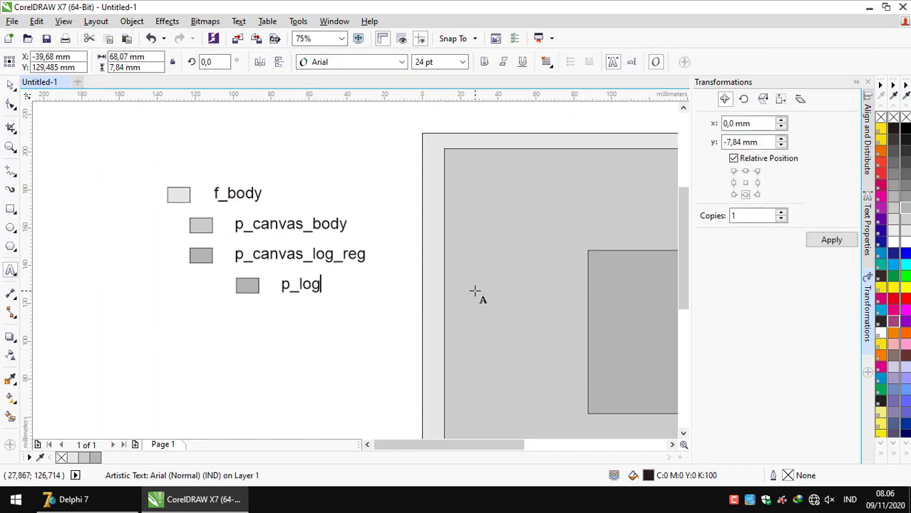
{"action": "left_click", "coordinate": [11, 85]}
Group the p_login label with its swatch and place a copy below, keeping the same row gap.
{"action": "left_click_drag", "start_coordinate": [217, 266], "coordinate": [385, 316]}
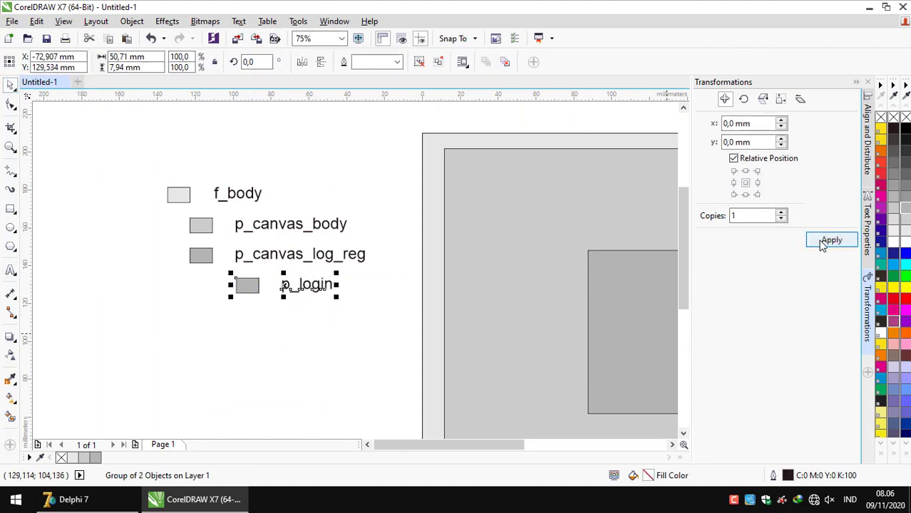
{"action": "left_click", "coordinate": [745, 193]}
{"action": "left_click", "coordinate": [831, 239]}
{"action": "left_click", "coordinate": [349, 372]}
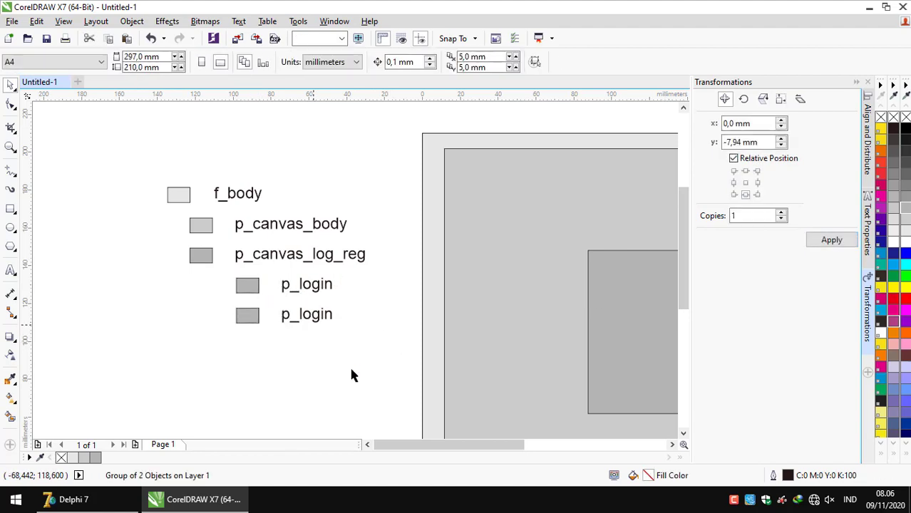
Change the lower p_login label to p_register.
{"action": "left_click", "coordinate": [322, 317]}
{"action": "double_click", "coordinate": [322, 317]}
{"action": "scroll", "coordinate": [287, 312], "scroll_direction": "up", "scroll_amount": 4}
{"action": "left_click_drag", "start_coordinate": [298, 313], "coordinate": [480, 321]}
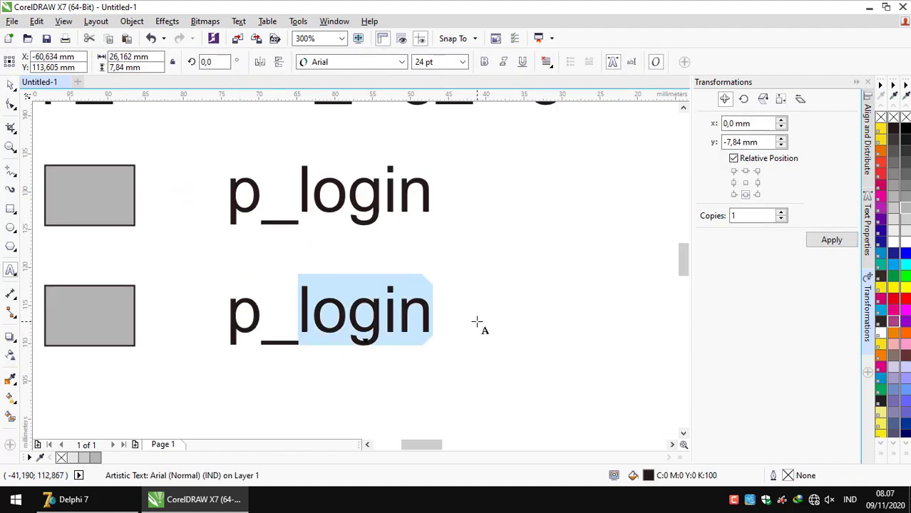
{"action": "key", "text": "BackSpace"}
{"action": "type", "text": "register"}
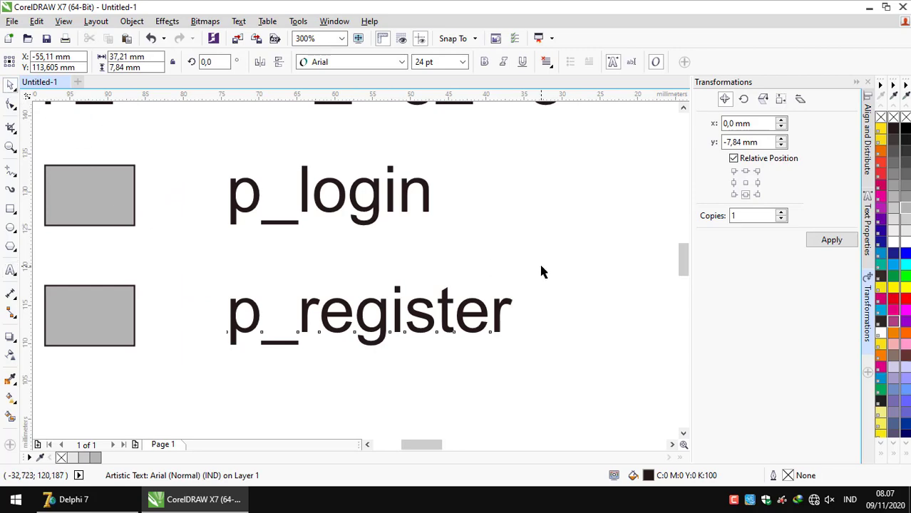
Fill the p_login and p_register swatches with a grey darker than the p_canvas_log_reg swatch.
{"action": "scroll", "coordinate": [542, 272], "scroll_direction": "down", "scroll_amount": 2}
{"action": "left_click", "coordinate": [372, 230]}
{"action": "left_click", "coordinate": [436, 292]}
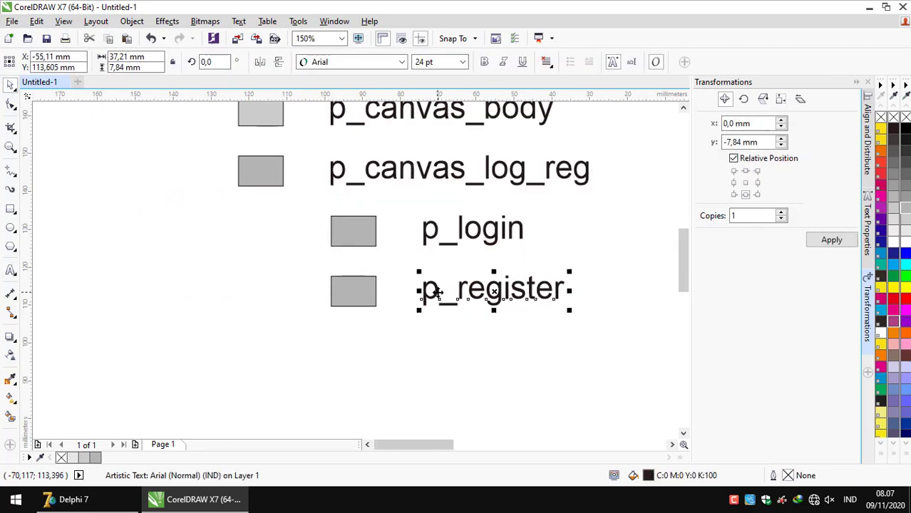
{"action": "left_click", "coordinate": [350, 237]}
{"action": "left_click", "coordinate": [339, 185]}
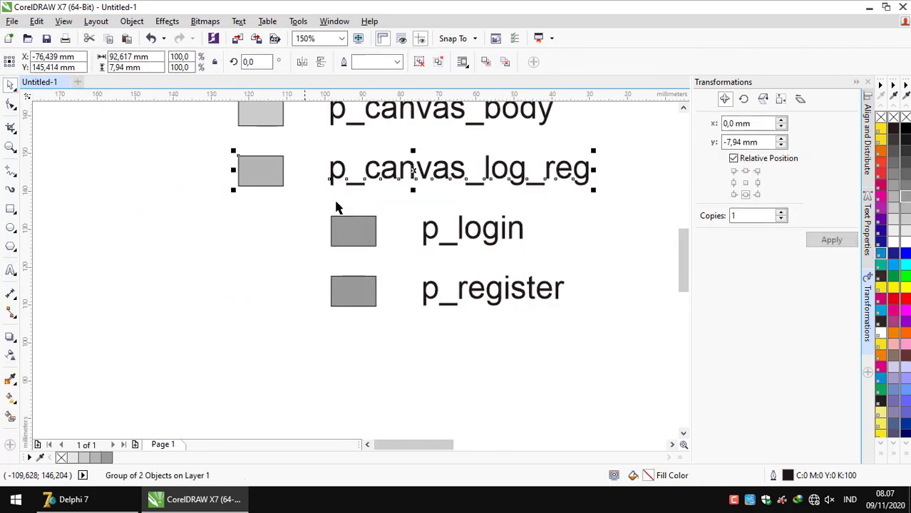
{"action": "left_click", "coordinate": [339, 203]}
{"action": "scroll", "coordinate": [526, 290], "scroll_direction": "down", "scroll_amount": 2}
{"action": "scroll", "coordinate": [296, 271], "scroll_direction": "up", "scroll_amount": 1}
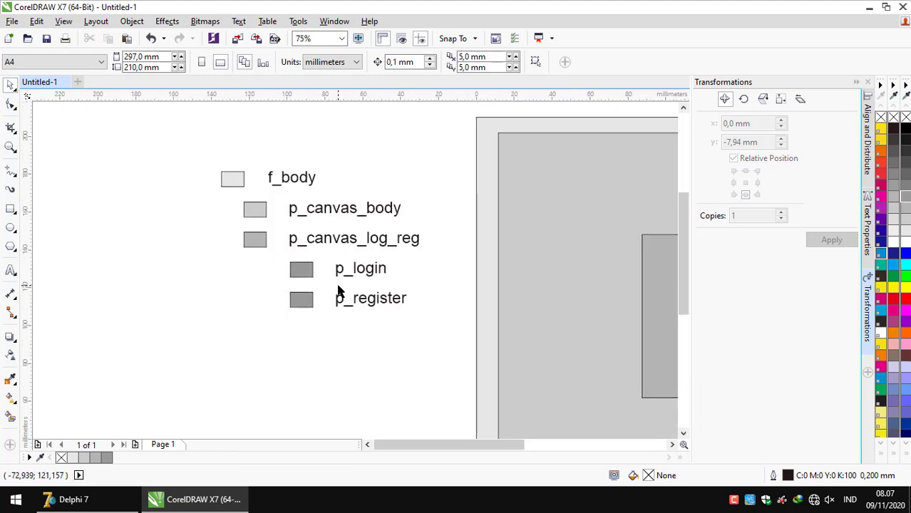
Group the p_canvas_log_reg, p_login and p_register rows, and place a vertical guideline at the canvas labels' left edge.
{"action": "key", "text": "Tab"}
{"action": "key", "text": "shift+F2"}
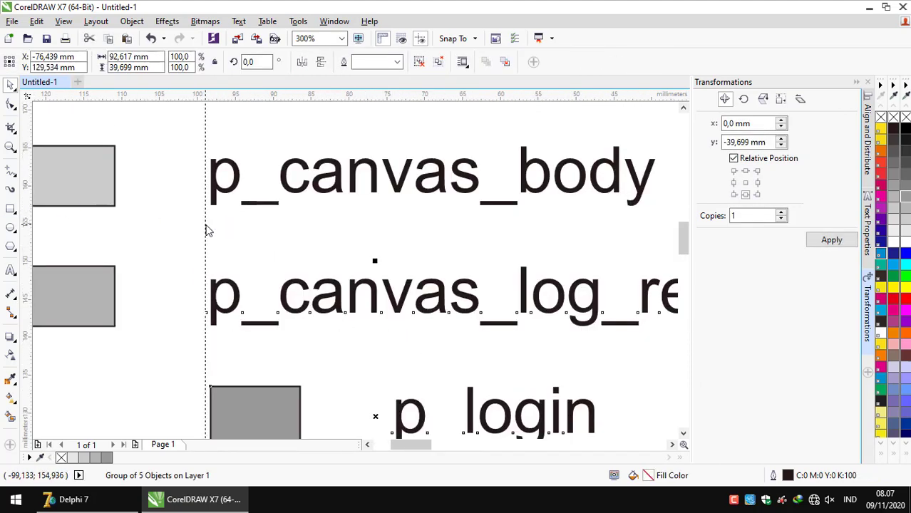
{"action": "scroll", "coordinate": [214, 242], "scroll_direction": "up", "scroll_amount": 1}
{"action": "scroll", "coordinate": [291, 252], "scroll_direction": "down", "scroll_amount": 2}
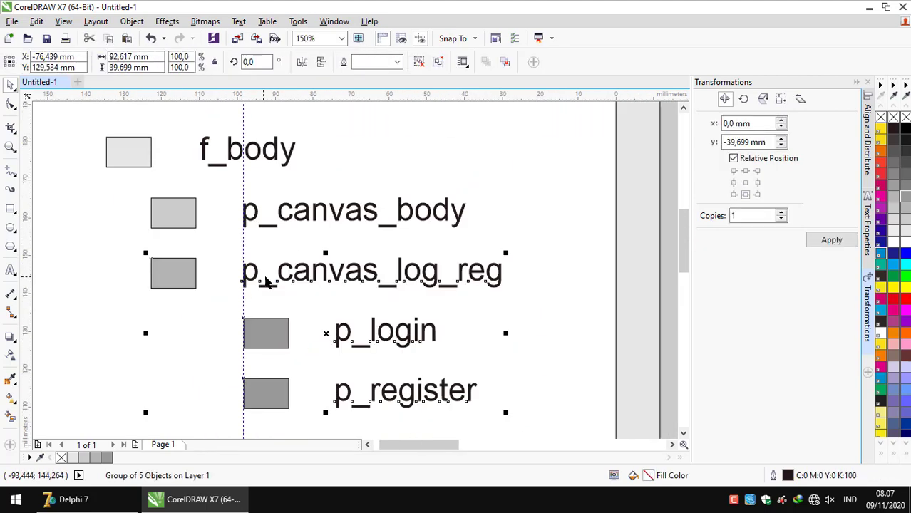
{"action": "scroll", "coordinate": [299, 277], "scroll_direction": "up", "scroll_amount": 2}
{"action": "scroll", "coordinate": [284, 260], "scroll_direction": "down", "scroll_amount": 2}
Try to shift the grouped rows right so the p_canvas_log_reg swatch meets the guideline.
{"action": "left_click_drag", "start_coordinate": [256, 275], "coordinate": [345, 277]}
{"action": "scroll", "coordinate": [344, 277], "scroll_direction": "up", "scroll_amount": 6}
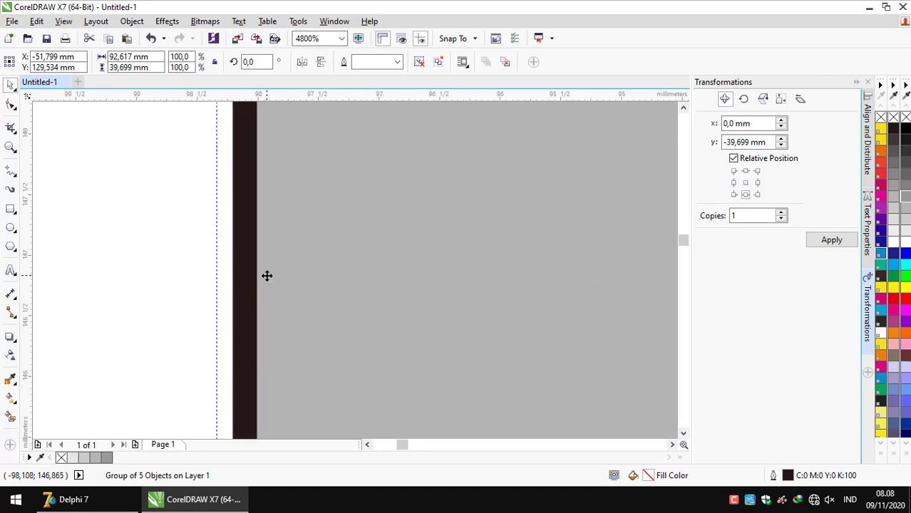
{"action": "key", "text": "Escape"}
{"action": "left_click", "coordinate": [224, 277]}
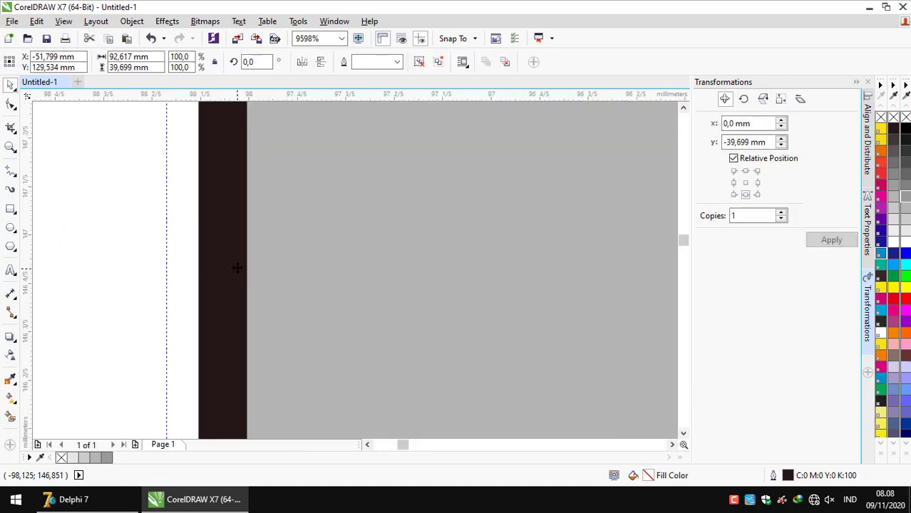
{"action": "scroll", "coordinate": [222, 259], "scroll_direction": "down", "scroll_amount": 7}
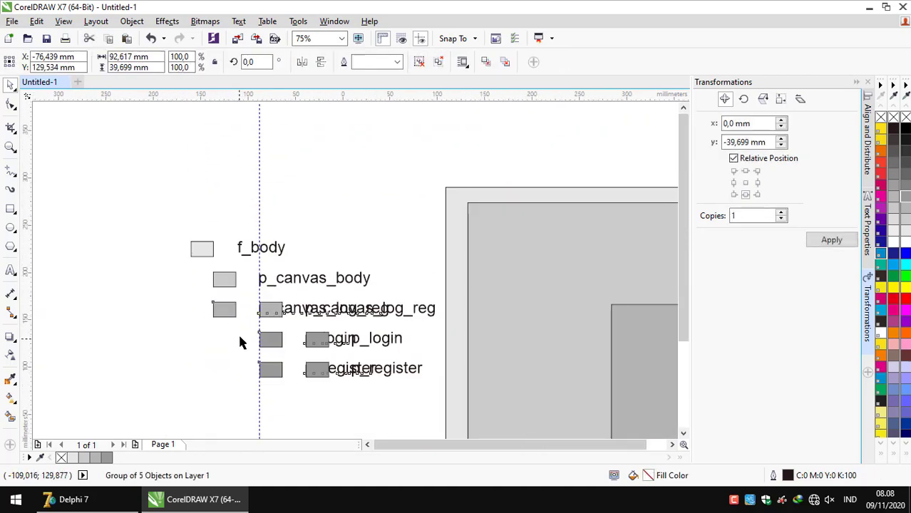
Copy the unshifted three-row legend group 39,699 mm downward and delete the original unshifted group.
{"action": "left_click", "coordinate": [820, 242]}
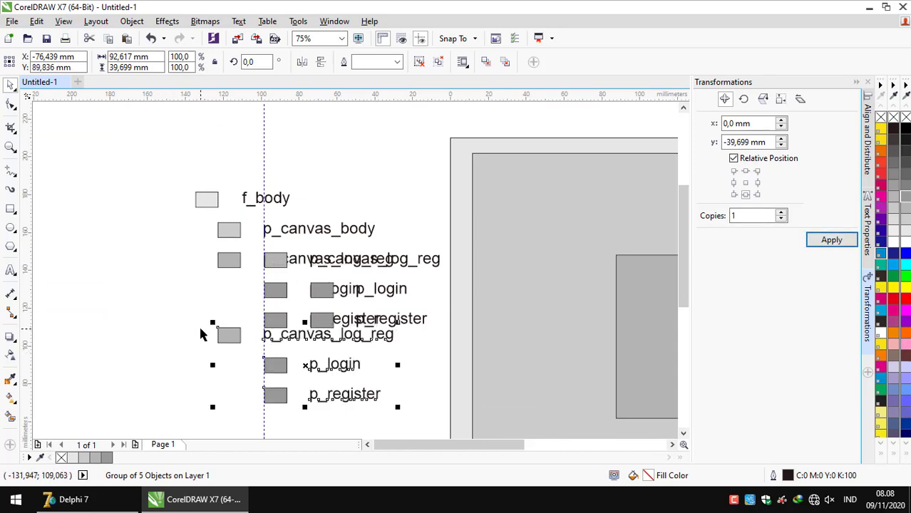
{"action": "scroll", "coordinate": [254, 361], "scroll_direction": "up", "scroll_amount": 1}
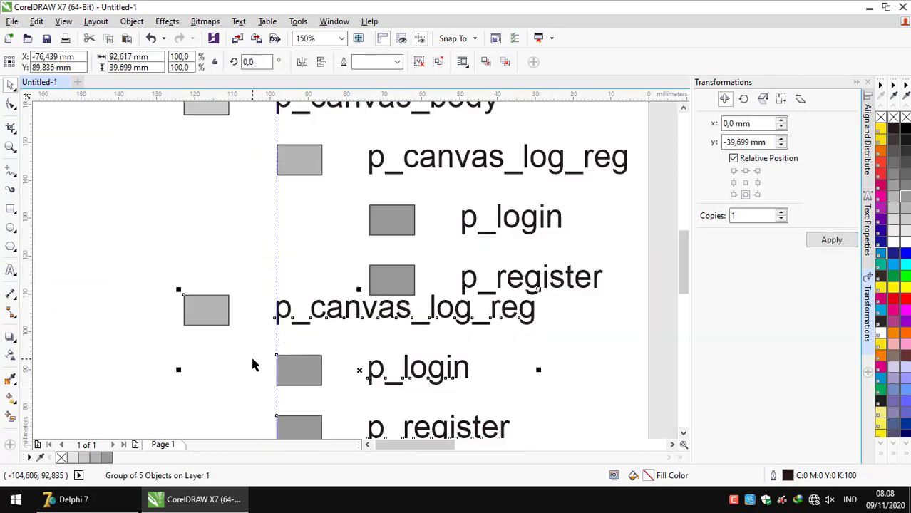
{"action": "scroll", "coordinate": [254, 370], "scroll_direction": "down", "scroll_amount": 2}
Strip the lower copy to its grouped p_canvas_log_reg swatch and label, and place that row 7,94 mm further down.
{"action": "left_click_drag", "start_coordinate": [335, 387], "coordinate": [203, 357]}
{"action": "scroll", "coordinate": [268, 345], "scroll_direction": "up", "scroll_amount": 1}
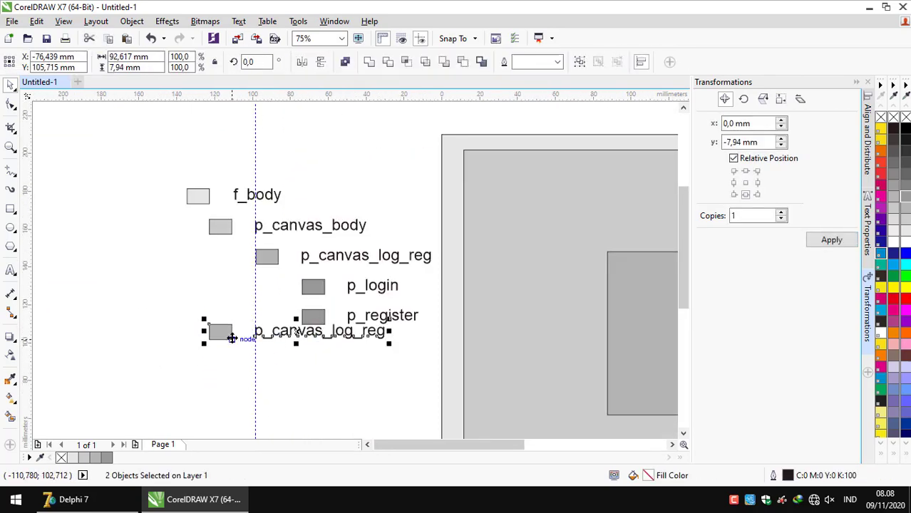
{"action": "key", "text": "ctrl+g"}
{"action": "key", "text": "Delete"}
{"action": "scroll", "coordinate": [297, 370], "scroll_direction": "left", "scroll_amount": 1}
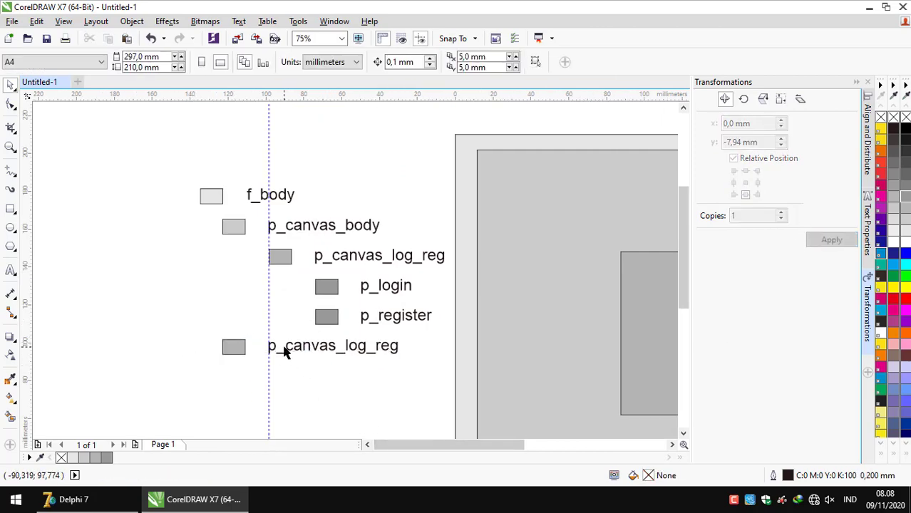
{"action": "scroll", "coordinate": [293, 348], "scroll_direction": "up", "scroll_amount": 1}
{"action": "left_click", "coordinate": [340, 349]}
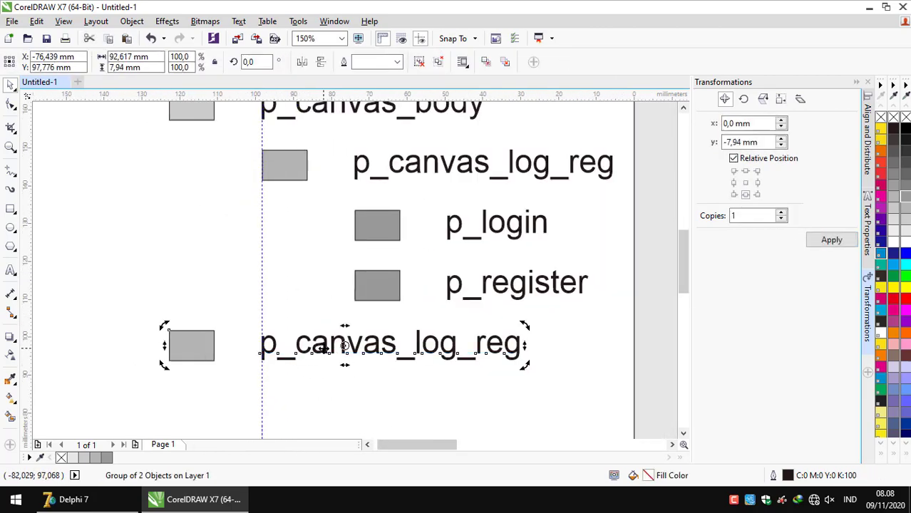
{"action": "double_click", "coordinate": [349, 349]}
{"action": "scroll", "coordinate": [325, 345], "scroll_direction": "up", "scroll_amount": 1}
{"action": "scroll", "coordinate": [335, 349], "scroll_direction": "down", "scroll_amount": 2}
{"action": "scroll", "coordinate": [362, 354], "scroll_direction": "right", "scroll_amount": 1}
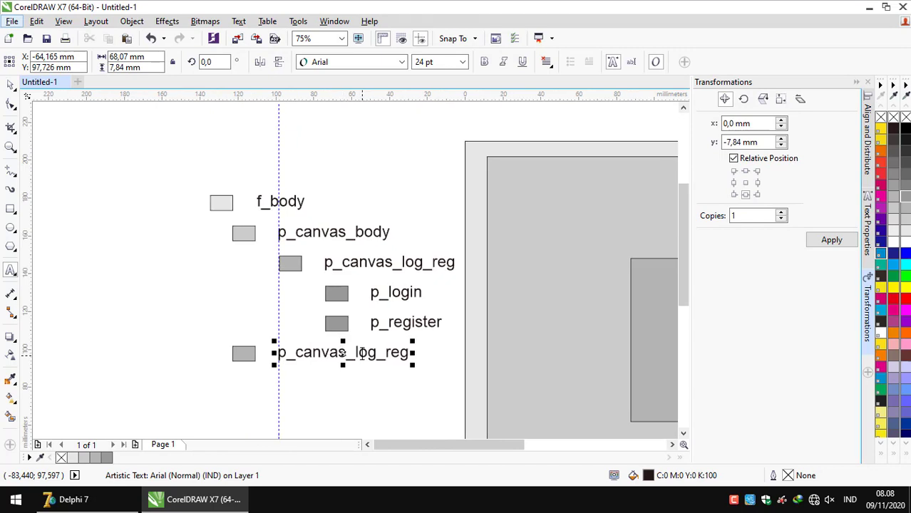
Apply the p_login grey to the upper p_canvas_log_reg swatch and central rectangle, and the p_canvas_body grey to the lower p_canvas_log_reg swatch.
{"action": "left_click", "coordinate": [8, 378]}
{"action": "key", "text": "space"}
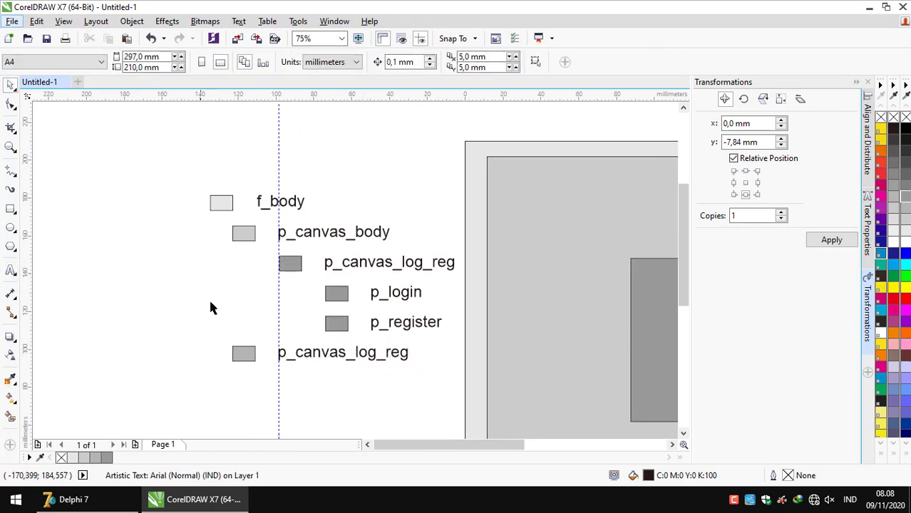
{"action": "key", "text": "space"}
{"action": "scroll", "coordinate": [325, 365], "scroll_direction": "down", "scroll_amount": 1}
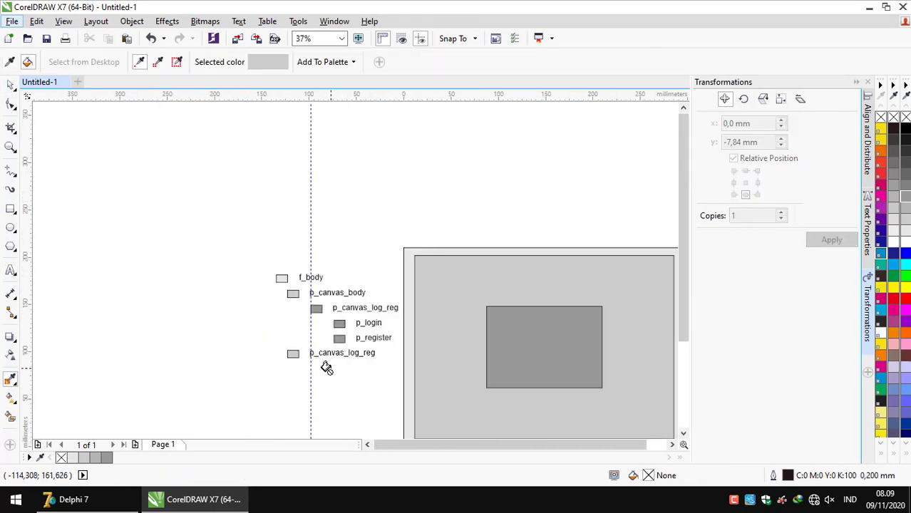
{"action": "scroll", "coordinate": [304, 347], "scroll_direction": "up", "scroll_amount": 1}
{"action": "key", "text": "space"}
Fill the f_body swatch with dark grey #4D4D4D.
{"action": "left_click", "coordinate": [213, 188]}
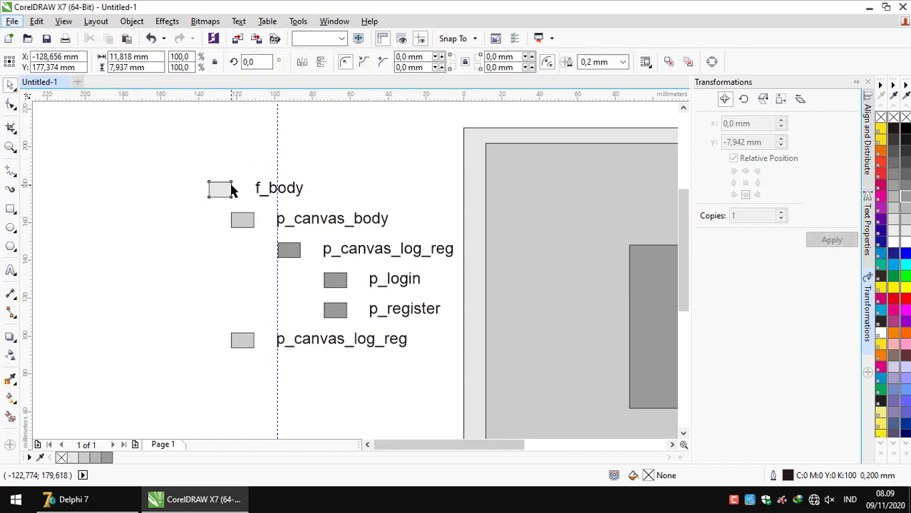
{"action": "left_click", "coordinate": [217, 188], "text": "ctrl"}
{"action": "scroll", "coordinate": [358, 243], "scroll_direction": "down", "scroll_amount": 1}
{"action": "scroll", "coordinate": [319, 246], "scroll_direction": "up", "scroll_amount": 1}
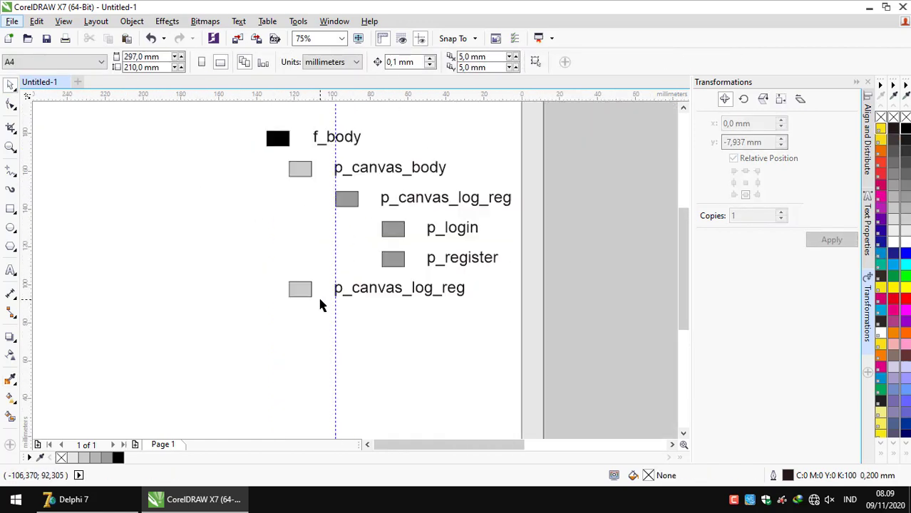
{"action": "key", "text": "space"}
{"action": "key", "text": "ctrl+a"}
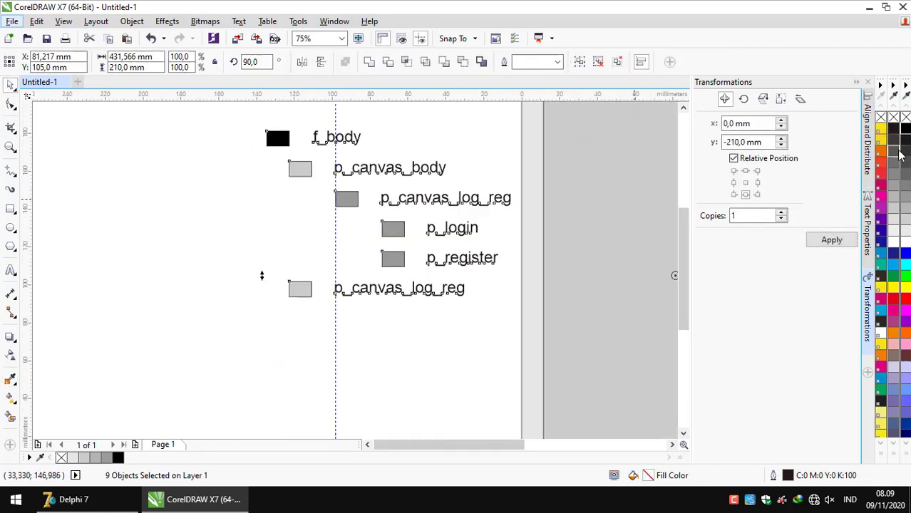
{"action": "left_click", "coordinate": [278, 138]}
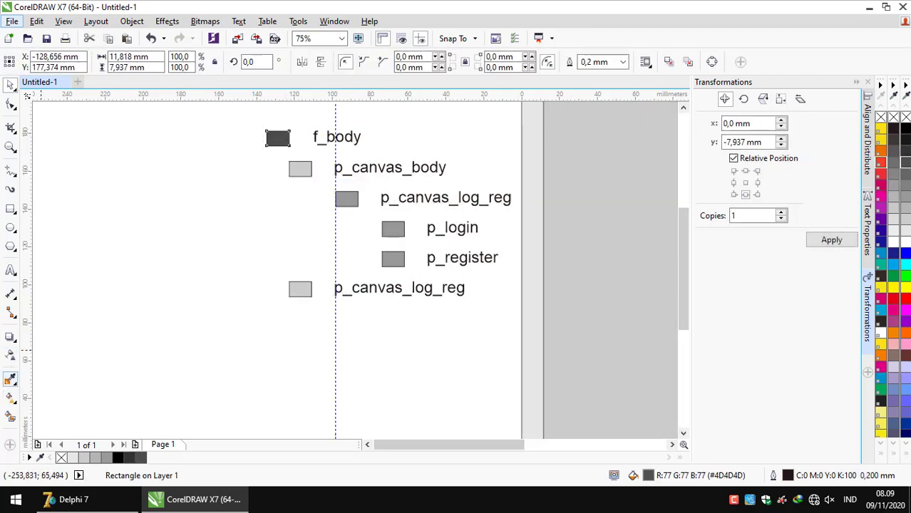
Fill the outer frame rectangle with the f_body swatch's dark grey, and delete the vertical guideline.
{"action": "key", "text": "space"}
{"action": "scroll", "coordinate": [443, 264], "scroll_direction": "down", "scroll_amount": 1}
{"action": "key", "text": "space"}
{"action": "left_click_drag", "start_coordinate": [310, 162], "coordinate": [374, 331]}
{"action": "scroll", "coordinate": [424, 246], "scroll_direction": "up", "scroll_amount": 1}
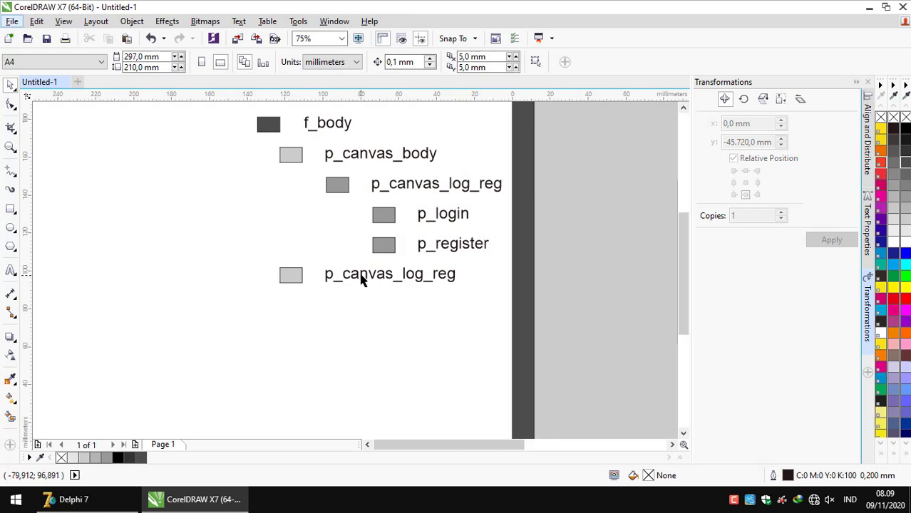
Delete the lower p_canvas_log_reg row, and check the form's component tree in Delphi 7.
{"action": "left_click", "coordinate": [359, 279]}
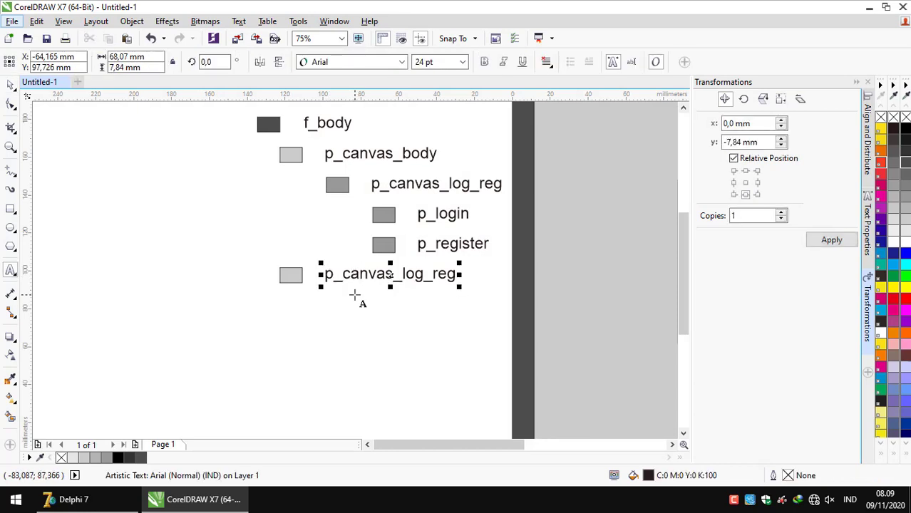
{"action": "scroll", "coordinate": [355, 294], "scroll_direction": "down", "scroll_amount": 1}
{"action": "left_click", "coordinate": [296, 233]}
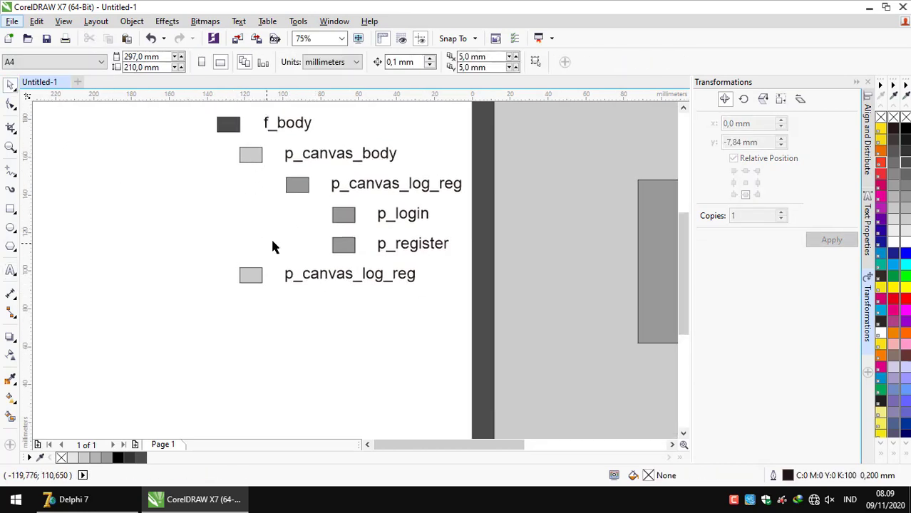
{"action": "left_click_drag", "start_coordinate": [243, 253], "coordinate": [423, 301]}
{"action": "key", "text": "alt+Tab"}
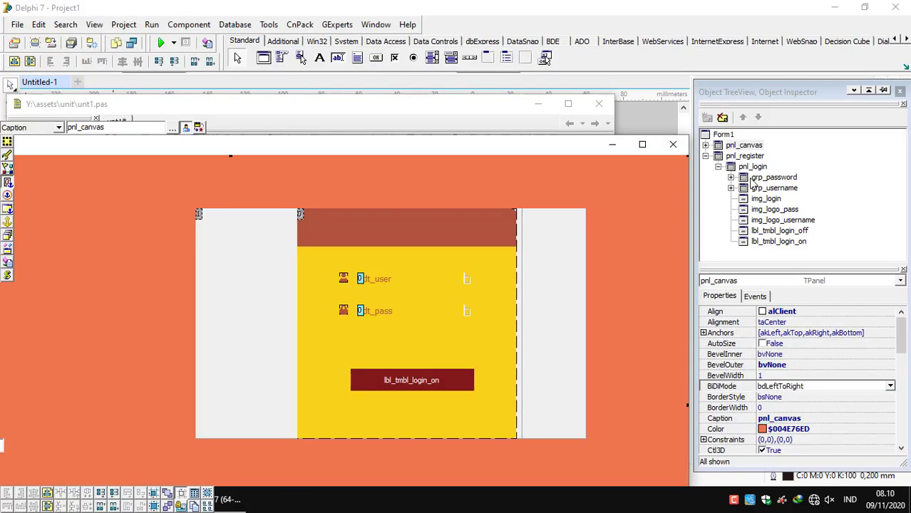
{"action": "key", "text": "alt+Tab"}
Duplicate the p_canvas_body row repeatedly in 7,94 mm steps downward until a copy sits below the p_register row.
{"action": "left_click", "coordinate": [250, 160]}
{"action": "left_click", "coordinate": [831, 240]}
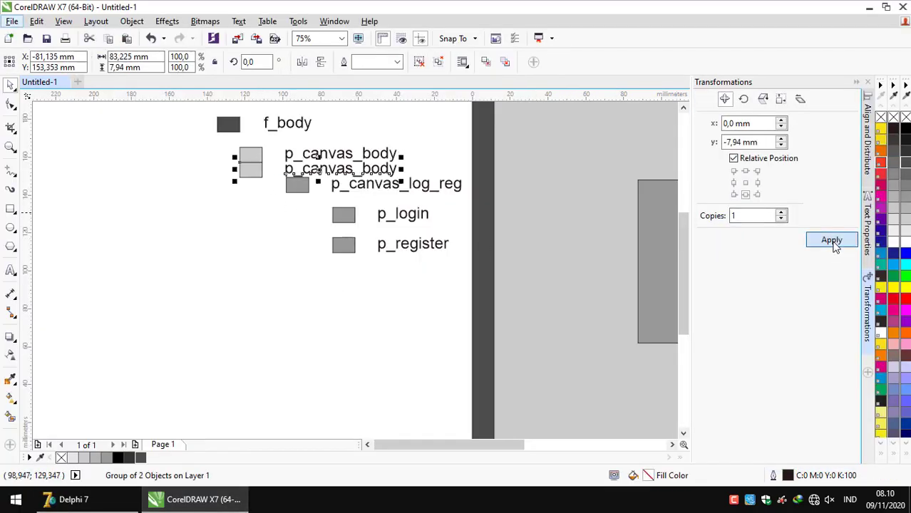
{"action": "left_click", "coordinate": [830, 240]}
{"action": "left_click", "coordinate": [831, 240]}
{"action": "left_click", "coordinate": [831, 240]}
{"action": "left_click", "coordinate": [831, 240]}
{"action": "left_click", "coordinate": [831, 241]}
{"action": "left_click", "coordinate": [831, 240]}
{"action": "left_click", "coordinate": [420, 278]}
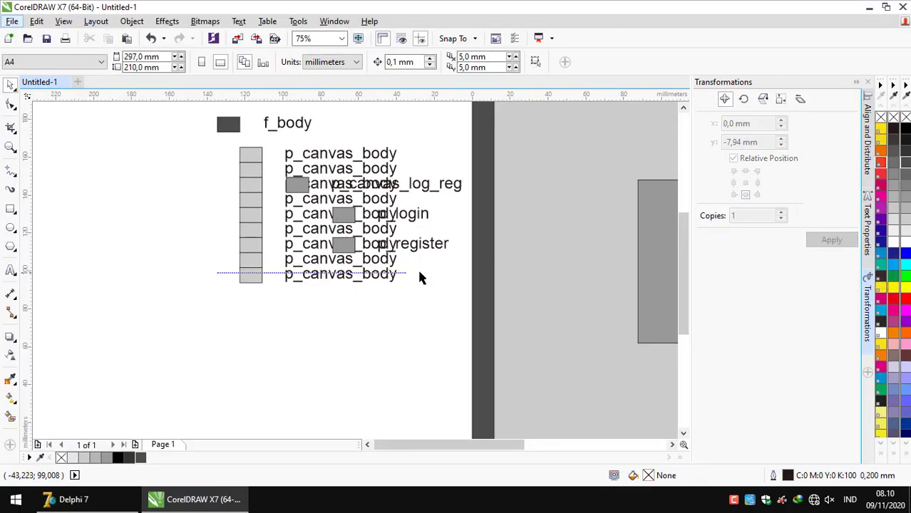
Delete the intermediate p_canvas_body copies and the lowest copy beneath p_register.
{"action": "left_click_drag", "start_coordinate": [417, 198], "coordinate": [417, 170]}
{"action": "key", "text": "Delete"}
{"action": "key", "text": "Tab"}
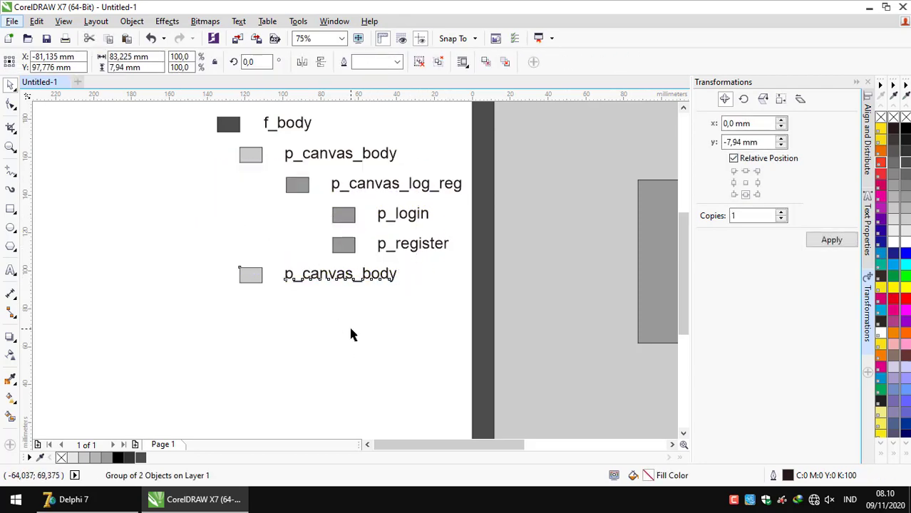
{"action": "left_click", "coordinate": [317, 298]}
{"action": "left_click_drag", "start_coordinate": [423, 297], "coordinate": [210, 261]}
{"action": "key", "text": "Delete"}
Ungroup the p_canvas_log_reg, p_login and p_register rows, and group the p_canvas_log_reg swatch with its label.
{"action": "left_click", "coordinate": [288, 179]}
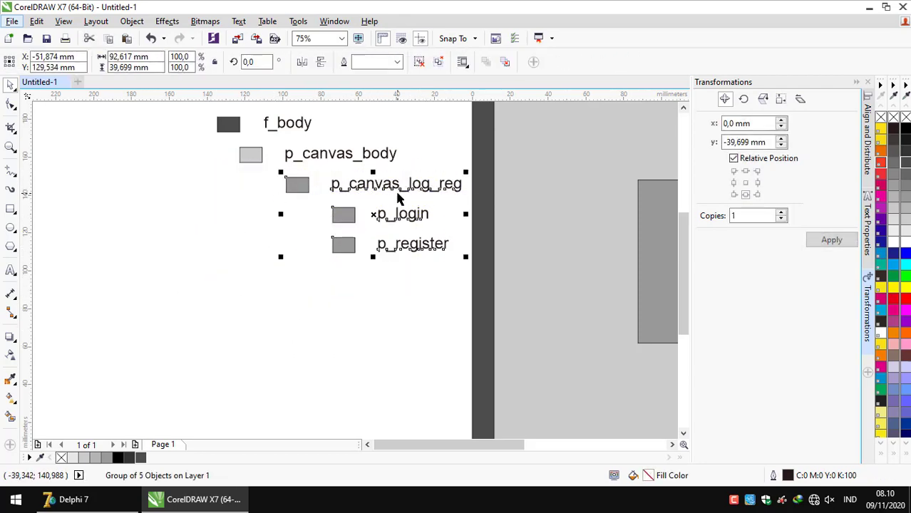
{"action": "left_click", "coordinate": [265, 175]}
{"action": "left_click_drag", "start_coordinate": [324, 201], "coordinate": [466, 270]}
{"action": "left_click", "coordinate": [465, 270]}
{"action": "left_click", "coordinate": [311, 190]}
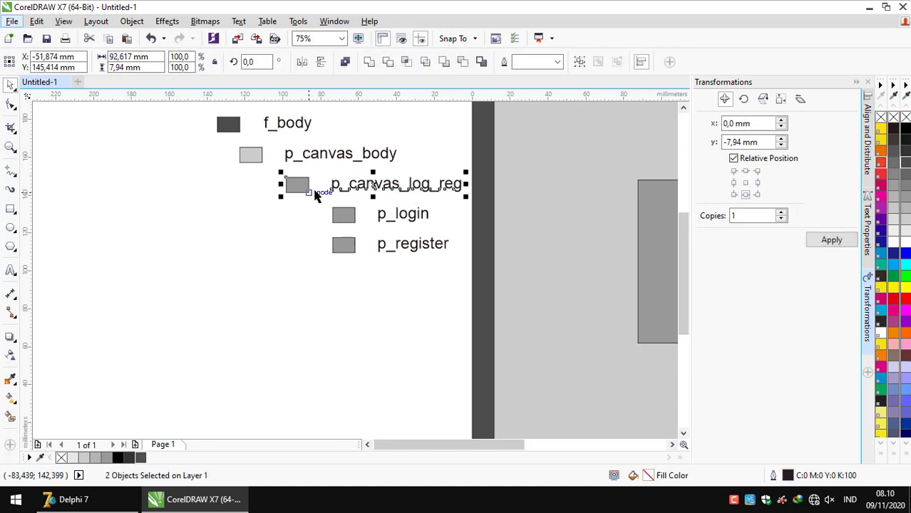
Duplicate the p_canvas_log_reg row six times in 7,94 mm steps downward, ending below the p_register row.
{"action": "left_click", "coordinate": [827, 240]}
{"action": "left_click", "coordinate": [826, 240]}
{"action": "left_click", "coordinate": [826, 240]}
{"action": "left_click", "coordinate": [827, 241]}
{"action": "left_click", "coordinate": [826, 240]}
{"action": "left_click", "coordinate": [827, 240]}
Delete the intermediate p_canvas_log_reg copies, keeping only the one directly below p_register.
{"action": "left_click", "coordinate": [305, 259]}
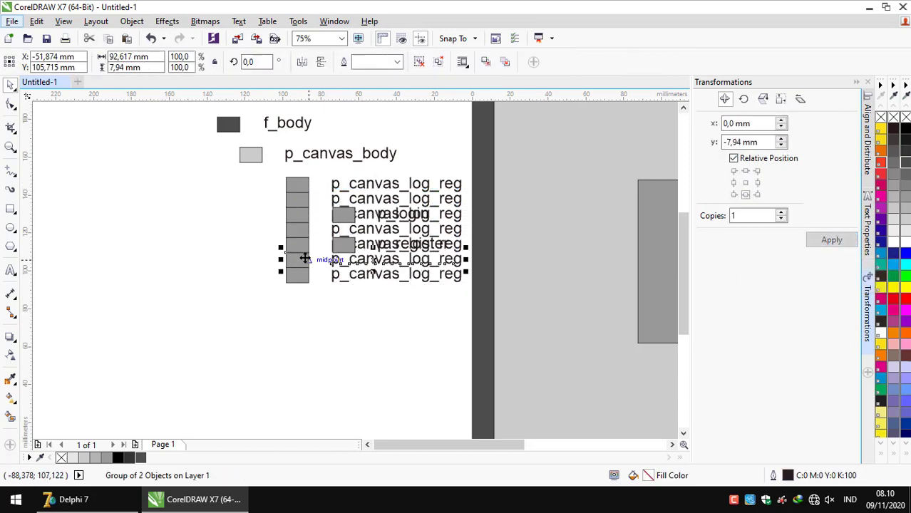
{"action": "left_click", "coordinate": [303, 228], "text": "shift"}
{"action": "left_click_drag", "start_coordinate": [270, 260], "coordinate": [468, 179]}
{"action": "left_click", "coordinate": [279, 189]}
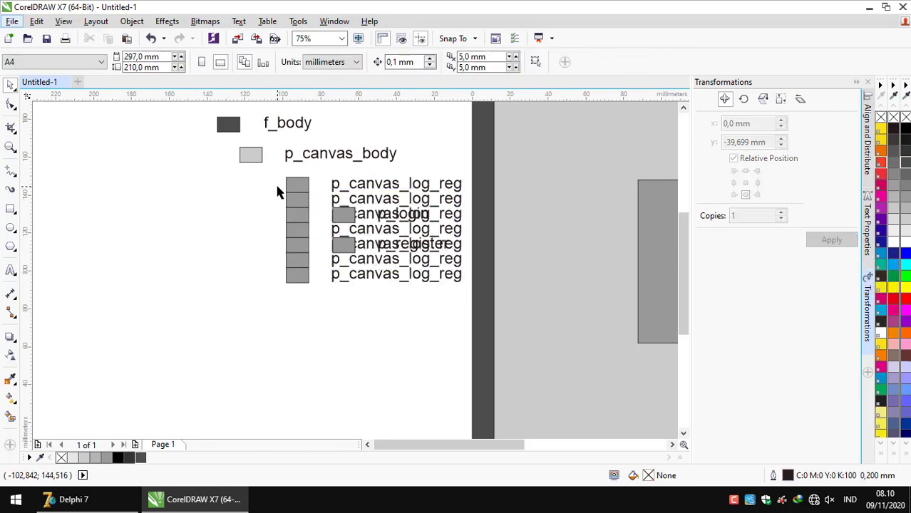
{"action": "left_click", "coordinate": [290, 203]}
{"action": "key", "text": "ctrl+z"}
{"action": "key", "text": "ctrl+z"}
{"action": "key", "text": "ctrl+z"}
{"action": "key", "text": "ctrl+z"}
{"action": "key", "text": "ctrl+z"}
{"action": "key", "text": "ctrl+z"}
{"action": "scroll", "coordinate": [315, 285], "scroll_direction": "right", "scroll_amount": 2}
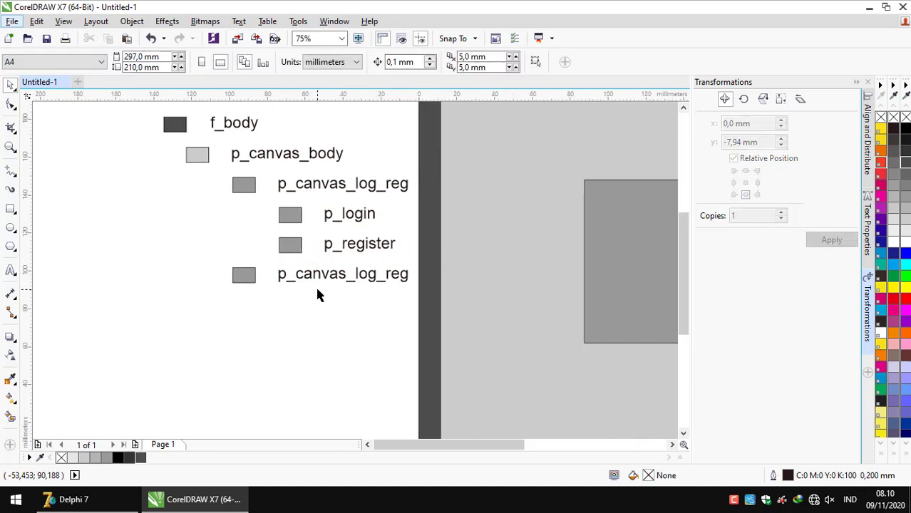
Change the lowest p_canvas_log_reg label to p_canvas_menu.
{"action": "scroll", "coordinate": [315, 284], "scroll_direction": "down", "scroll_amount": 2}
{"action": "scroll", "coordinate": [284, 268], "scroll_direction": "up", "scroll_amount": 2}
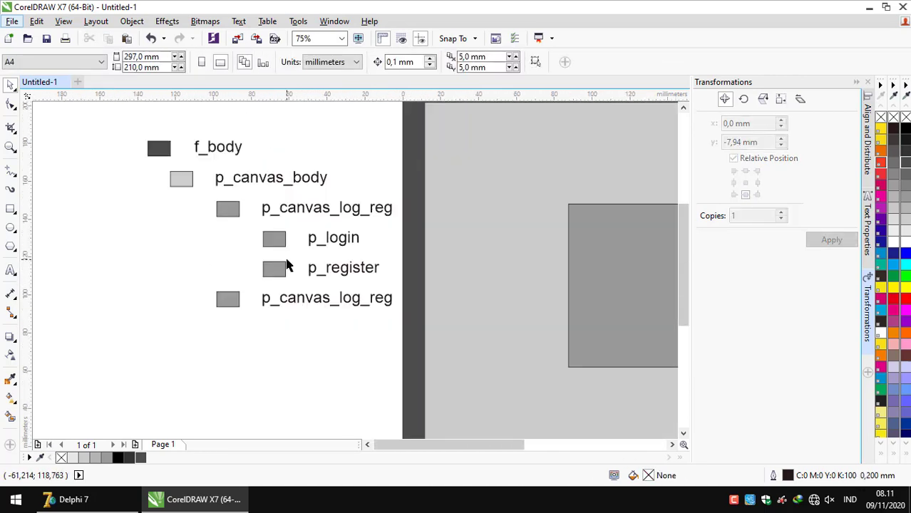
{"action": "scroll", "coordinate": [290, 307], "scroll_direction": "right", "scroll_amount": 1}
{"action": "left_click", "coordinate": [248, 303]}
{"action": "double_click", "coordinate": [275, 298]}
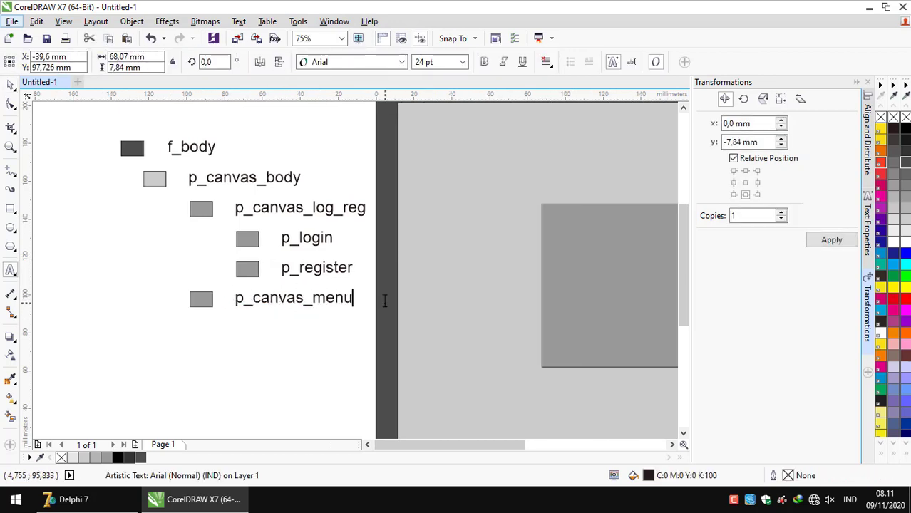
{"action": "left_click", "coordinate": [17, 86]}
Draw a rectangle about 65 × 12 mm in the top-right corner of the light grey canvas body rectangle.
{"action": "left_click", "coordinate": [204, 264]}
{"action": "scroll", "coordinate": [239, 264], "scroll_direction": "down", "scroll_amount": 2}
{"action": "key", "text": "F6"}
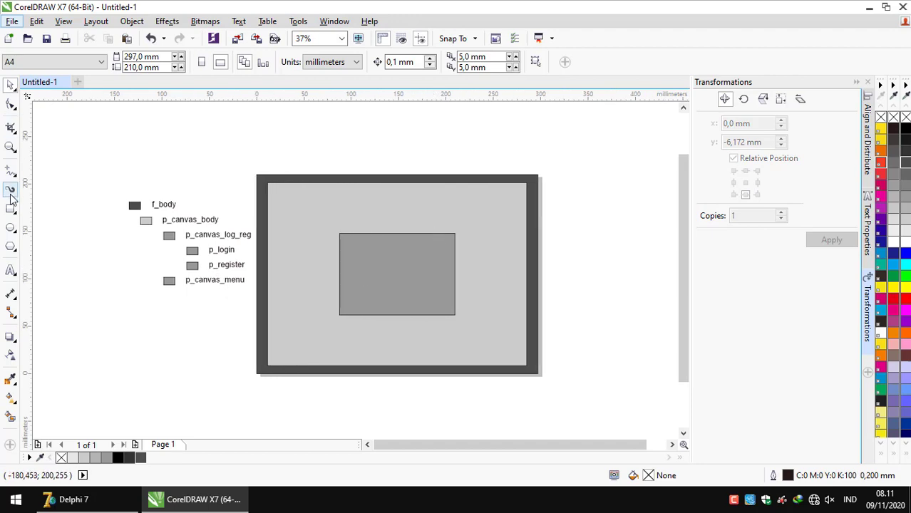
{"action": "scroll", "coordinate": [570, 173], "scroll_direction": "up", "scroll_amount": 2}
{"action": "left_click_drag", "start_coordinate": [570, 173], "coordinate": [447, 193]}
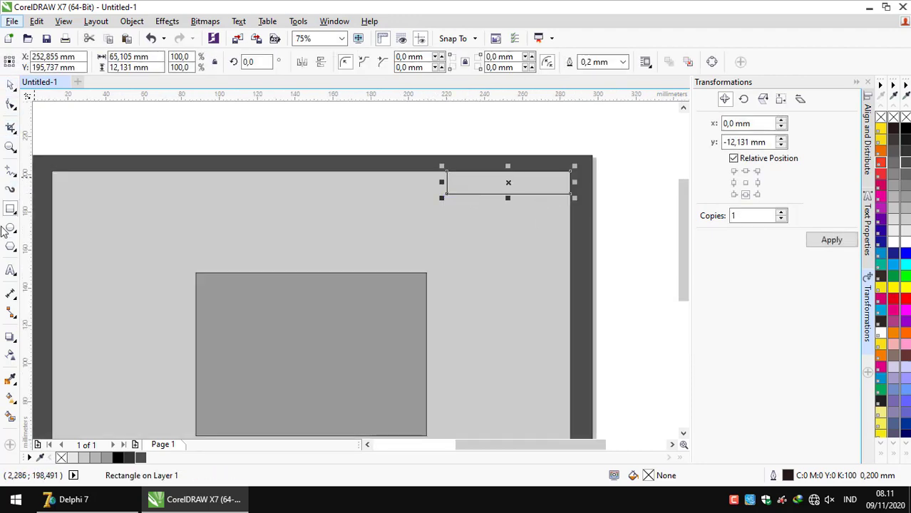
Fill the new rectangle with the central rectangle's grey, and align it to the canvas body's right and top edges.
{"action": "key", "text": "i"}
{"action": "left_click", "coordinate": [528, 183]}
{"action": "key", "text": "space"}
{"action": "left_click", "coordinate": [285, 214], "text": "shift"}
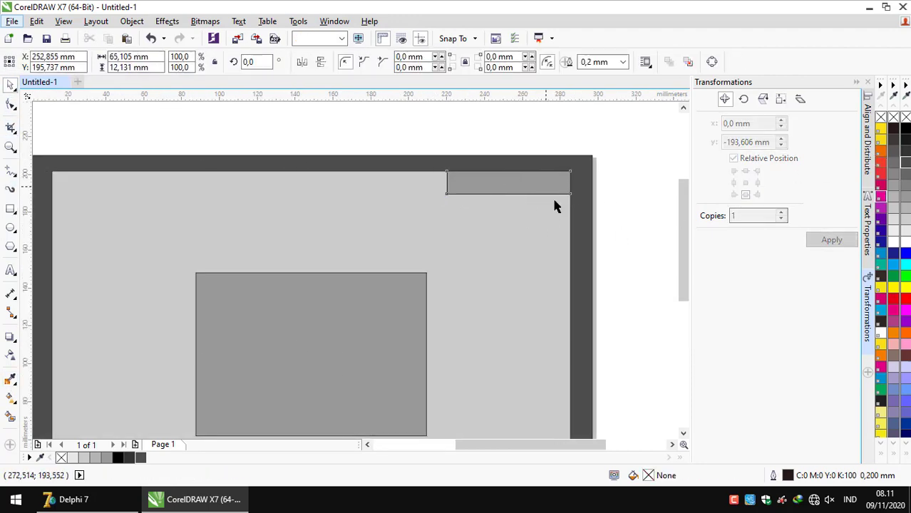
{"action": "key", "text": "ctrl+shift+a"}
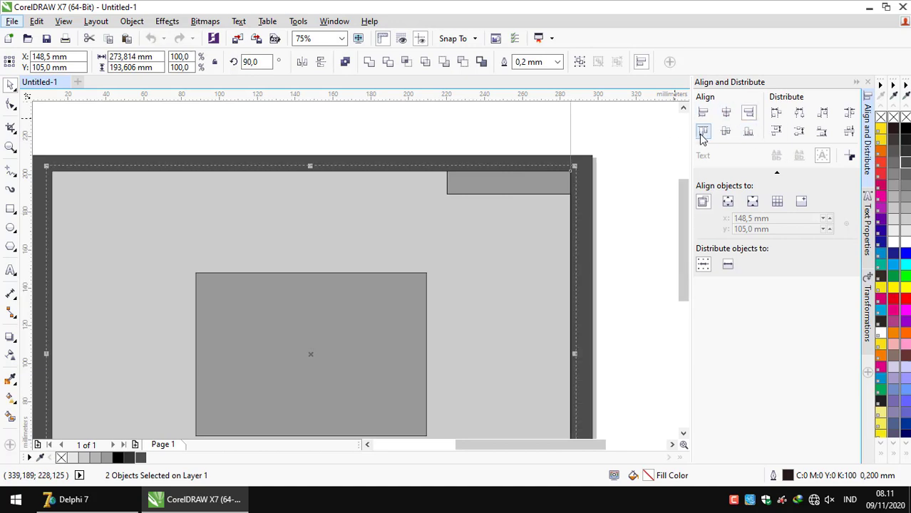
{"action": "key", "text": "F4"}
Duplicate the small corner rectangle and align the copy to the canvas body's bottom edge.
{"action": "left_click", "coordinate": [372, 277], "text": "shift"}
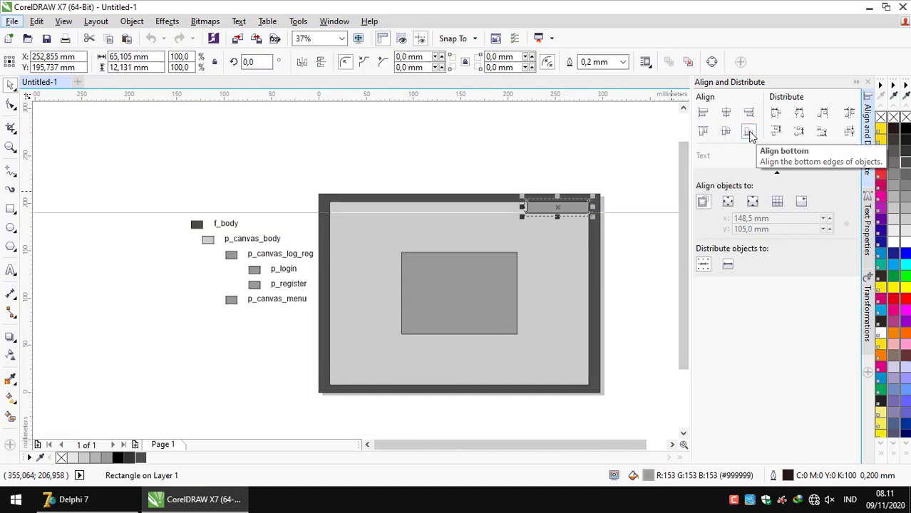
{"action": "left_click", "coordinate": [568, 206]}
{"action": "left_click", "coordinate": [748, 132]}
{"action": "key", "text": "Escape"}
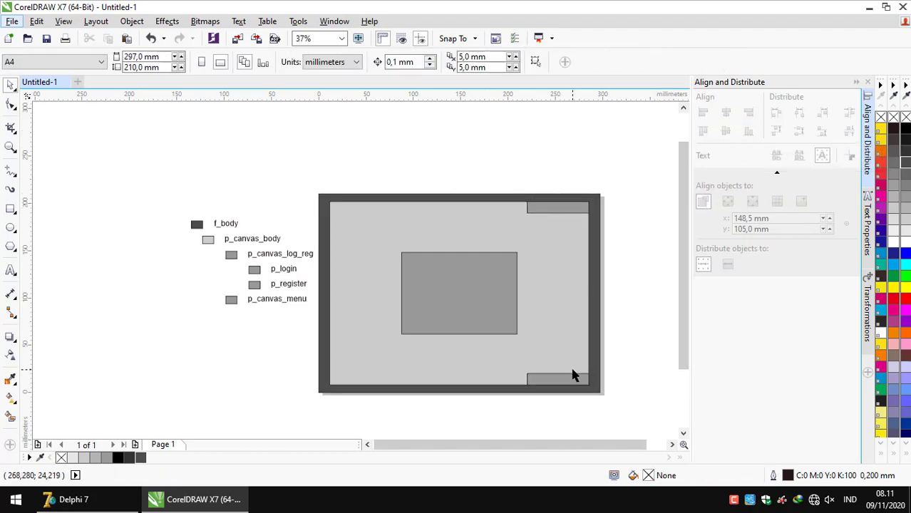
Stretch the bottom-right corner rectangle upward to nearly three times its height.
{"action": "scroll", "coordinate": [256, 313], "scroll_direction": "down", "scroll_amount": 1}
{"action": "left_click", "coordinate": [574, 205]}
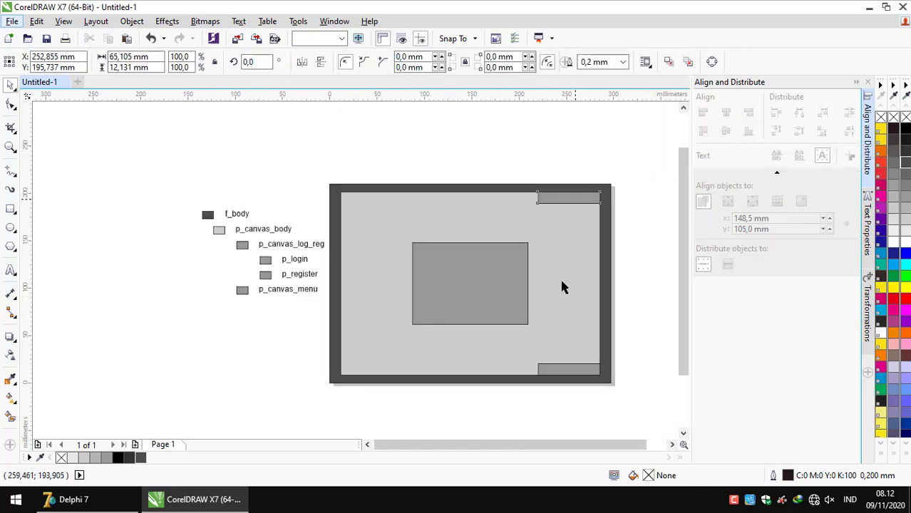
{"action": "left_click", "coordinate": [589, 366]}
{"action": "scroll", "coordinate": [590, 366], "scroll_direction": "up", "scroll_amount": 2}
{"action": "left_click_drag", "start_coordinate": [548, 360], "coordinate": [549, 320]}
{"action": "scroll", "coordinate": [549, 320], "scroll_direction": "down", "scroll_amount": 2}
{"action": "left_click", "coordinate": [502, 397]}
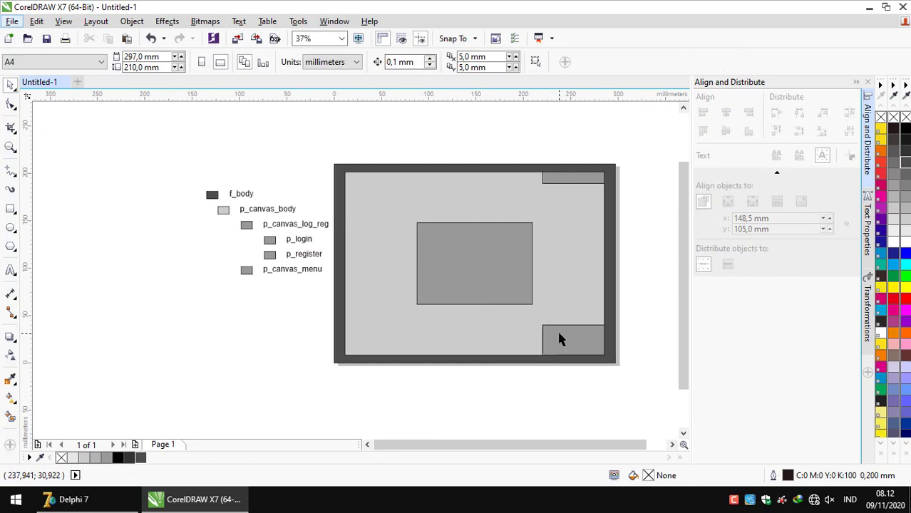
Group the p_canvas_menu swatch with its label.
{"action": "scroll", "coordinate": [270, 249], "scroll_direction": "up", "scroll_amount": 2}
{"action": "left_click", "coordinate": [313, 286]}
{"action": "left_click", "coordinate": [221, 286], "text": "shift"}
{"action": "key", "text": "ctrl+g"}
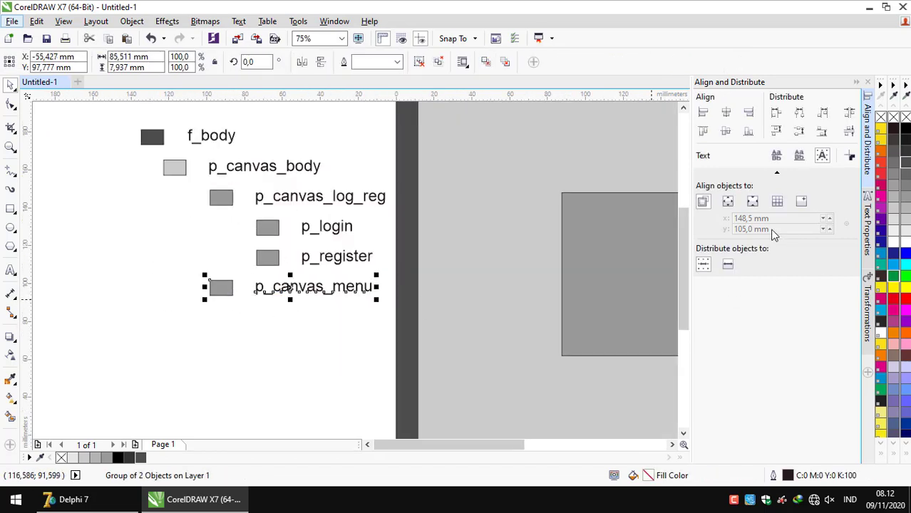
Duplicate the p_canvas_menu swatch and label as a new legend row directly below it.
{"action": "left_click", "coordinate": [867, 307]}
{"action": "left_click", "coordinate": [830, 240]}
{"action": "left_click", "coordinate": [246, 345]}
{"action": "left_click", "coordinate": [274, 321]}
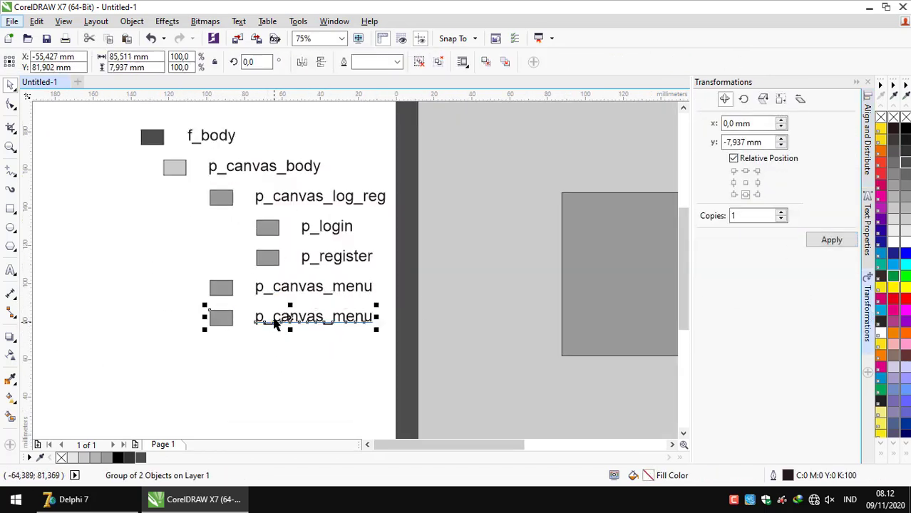
{"action": "double_click", "coordinate": [276, 318]}
{"action": "scroll", "coordinate": [405, 369], "scroll_direction": "down", "scroll_amount": 2}
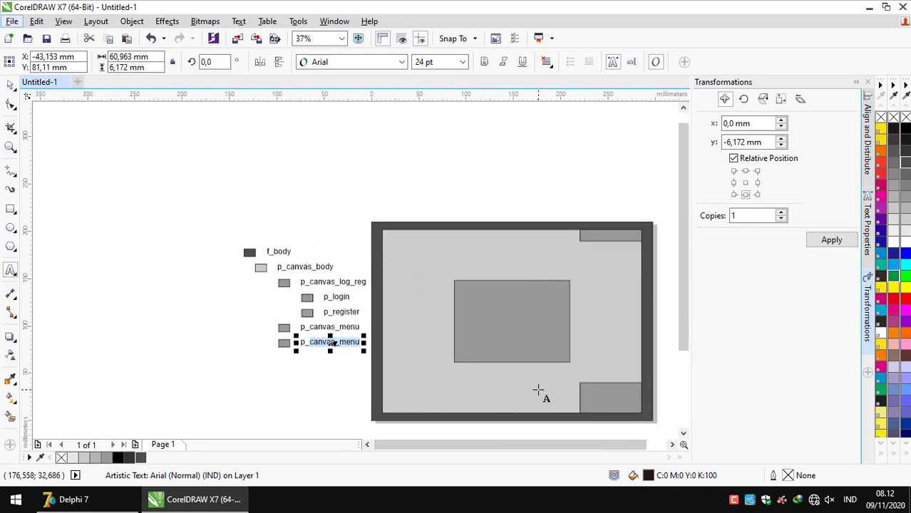
{"action": "scroll", "coordinate": [352, 342], "scroll_direction": "up", "scroll_amount": 2}
{"action": "scroll", "coordinate": [358, 370], "scroll_direction": "down", "scroll_amount": 2}
Switch to Delphi 7 to examine the login form's panel hierarchy in the object tree, and return to CorelDRAW.
{"action": "key", "text": "alt+Tab"}
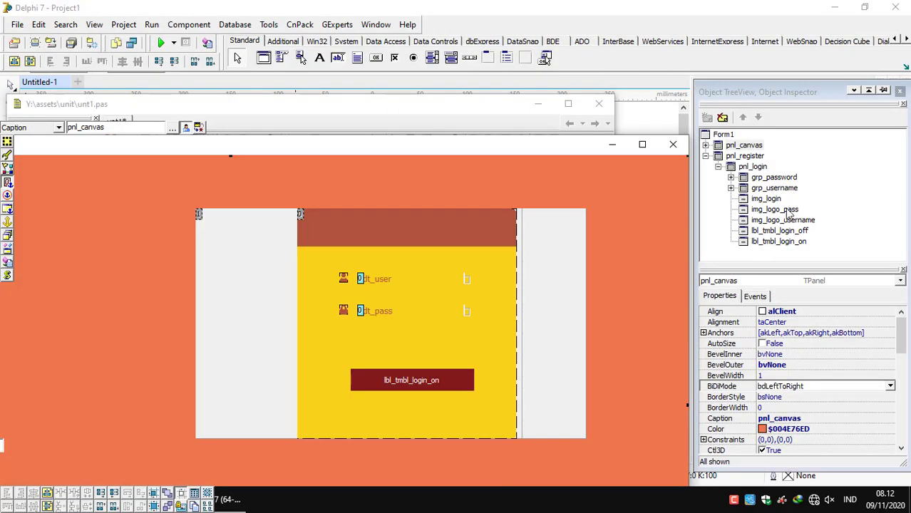
{"action": "left_click", "coordinate": [705, 155]}
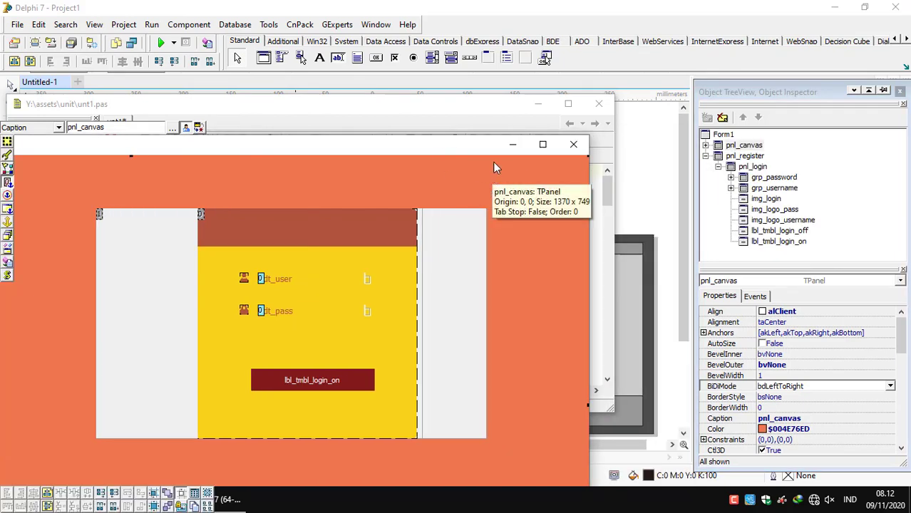
{"action": "left_click", "coordinate": [543, 144]}
{"action": "key", "text": "alt+Tab"}
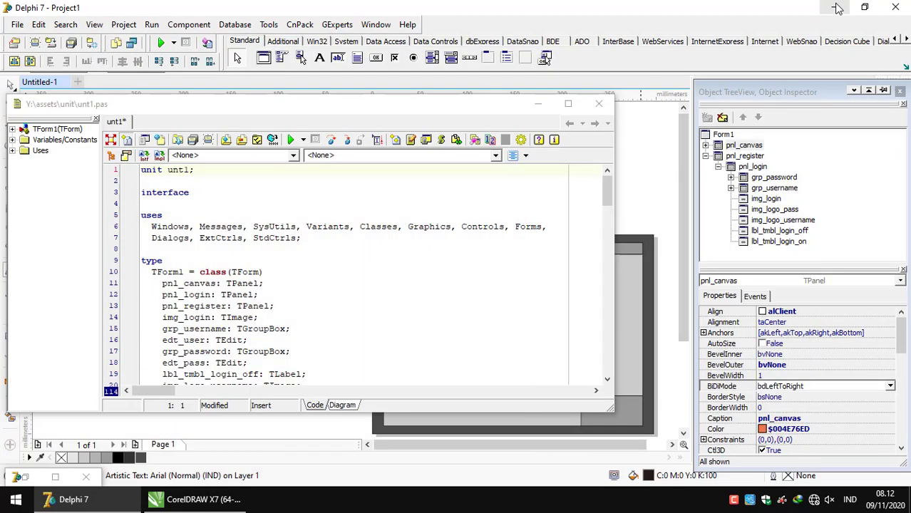
Rename the two lowest legend labels as p_menu and p_validasi.
{"action": "left_click_drag", "start_coordinate": [168, 255], "coordinate": [287, 254]}
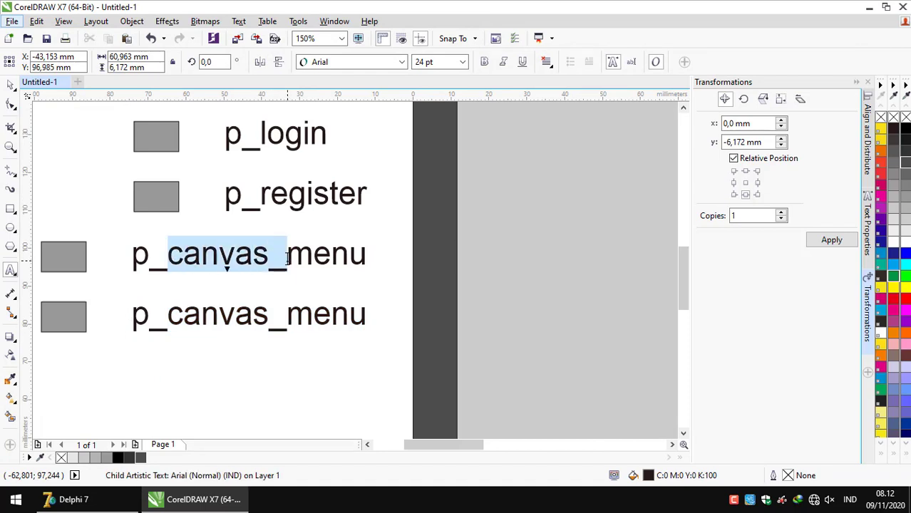
{"action": "key", "text": "BackSpace"}
{"action": "left_click_drag", "start_coordinate": [169, 314], "coordinate": [288, 315]}
{"action": "key", "text": "BackSpace"}
{"action": "double_click", "coordinate": [283, 319]}
{"action": "type", "text": "p_validasi"}
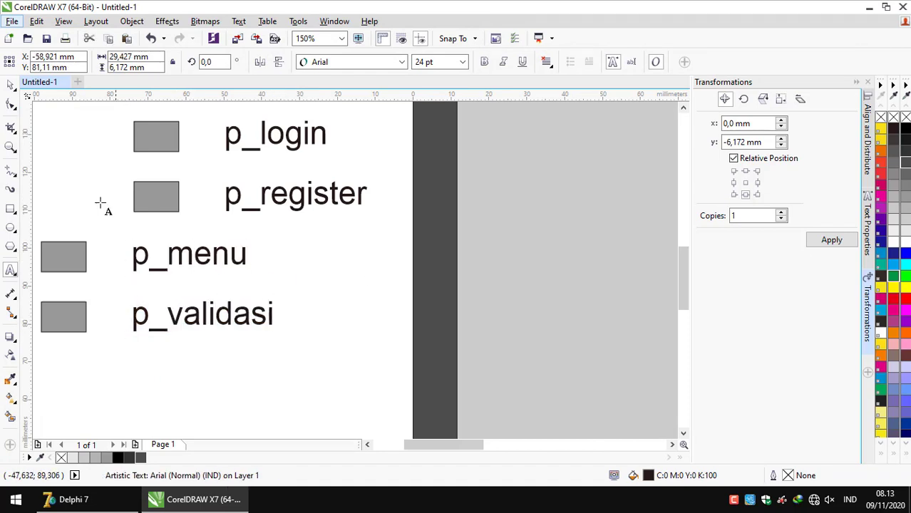
{"action": "key", "text": "Escape"}
{"action": "key", "text": "F3"}
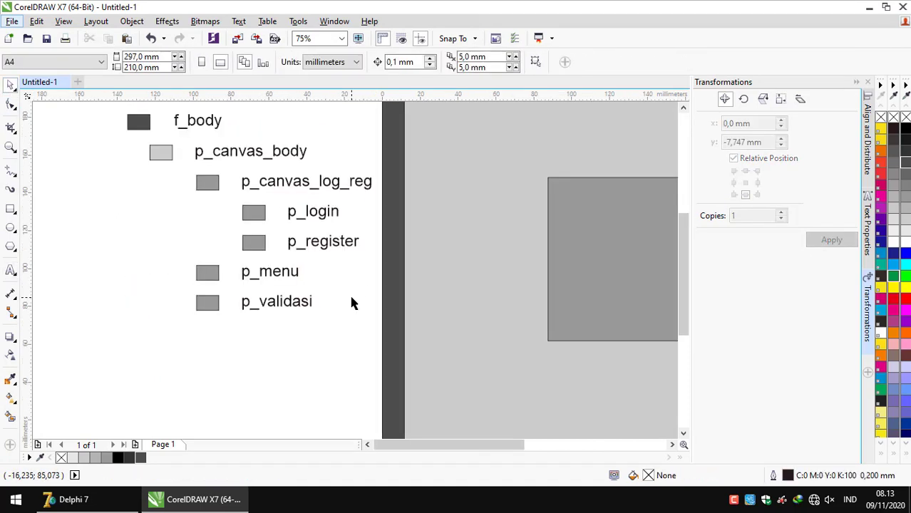
Look over the legend's indented rows alongside the layout diagram.
{"action": "left_click", "coordinate": [236, 196]}
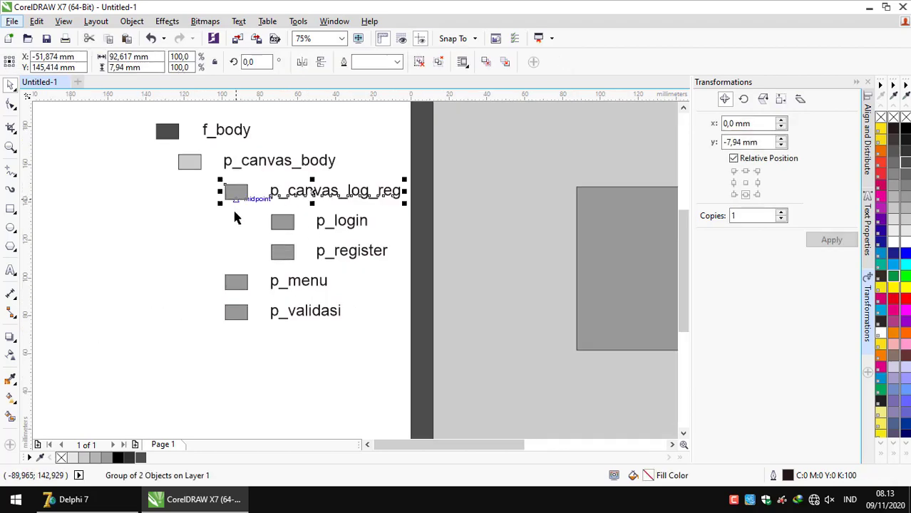
{"action": "scroll", "coordinate": [214, 246], "scroll_direction": "down", "scroll_amount": 1}
{"action": "left_click", "coordinate": [253, 251]}
{"action": "scroll", "coordinate": [253, 247], "scroll_direction": "up", "scroll_amount": 1}
{"action": "left_click", "coordinate": [283, 348]}
{"action": "scroll", "coordinate": [283, 348], "scroll_direction": "down", "scroll_amount": 1}
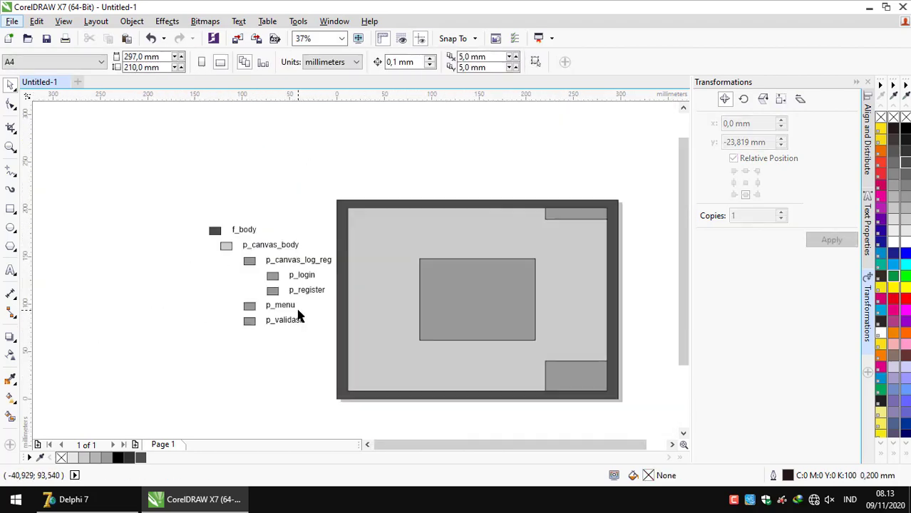
{"action": "scroll", "coordinate": [287, 319], "scroll_direction": "up", "scroll_amount": 1}
{"action": "scroll", "coordinate": [287, 319], "scroll_direction": "down", "scroll_amount": 1}
{"action": "left_click_drag", "start_coordinate": [183, 207], "coordinate": [321, 335]}
{"action": "left_click", "coordinate": [295, 258]}
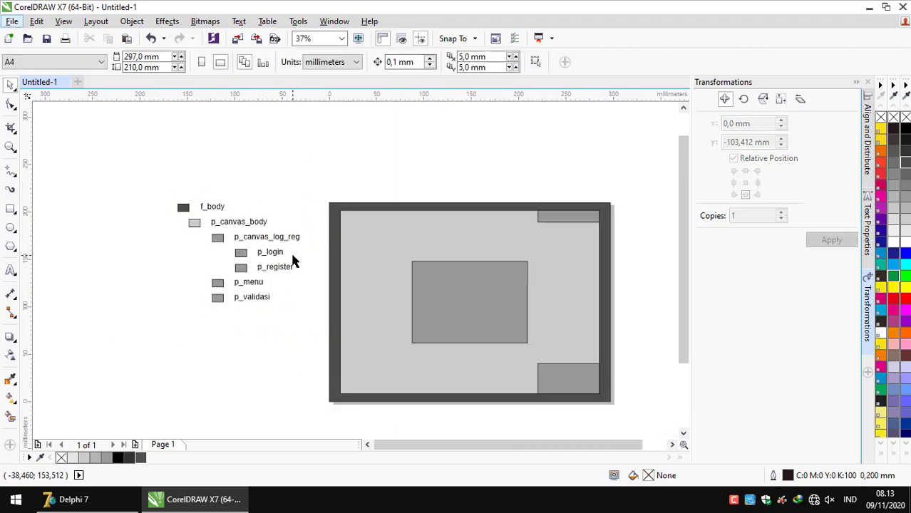
{"action": "scroll", "coordinate": [131, 252], "scroll_direction": "up", "scroll_amount": 1}
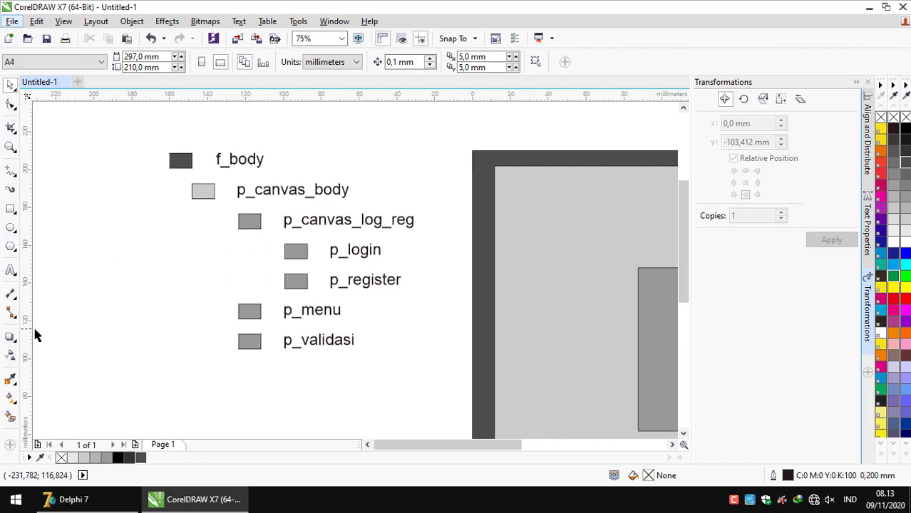
{"action": "scroll", "coordinate": [138, 317], "scroll_direction": "down", "scroll_amount": 1}
Draw a vertical line about 191 mm long beside the legend with the Pen tool.
{"action": "key", "text": "F5"}
{"action": "left_click", "coordinate": [11, 171]}
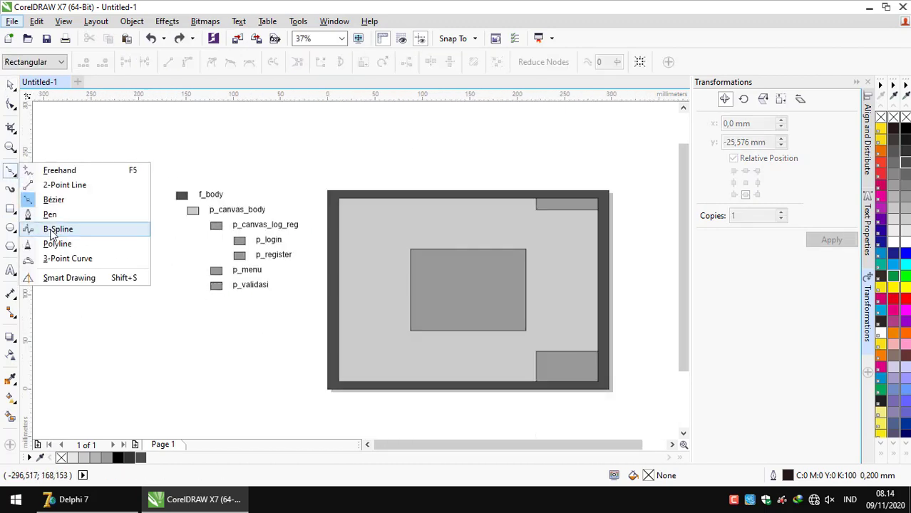
{"action": "left_click", "coordinate": [50, 215]}
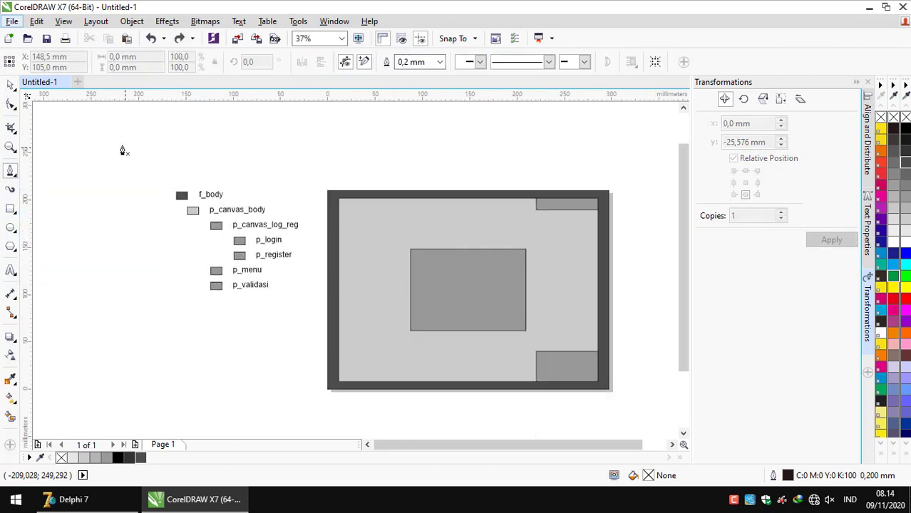
{"action": "left_click", "coordinate": [123, 329]}
{"action": "key", "text": "space"}
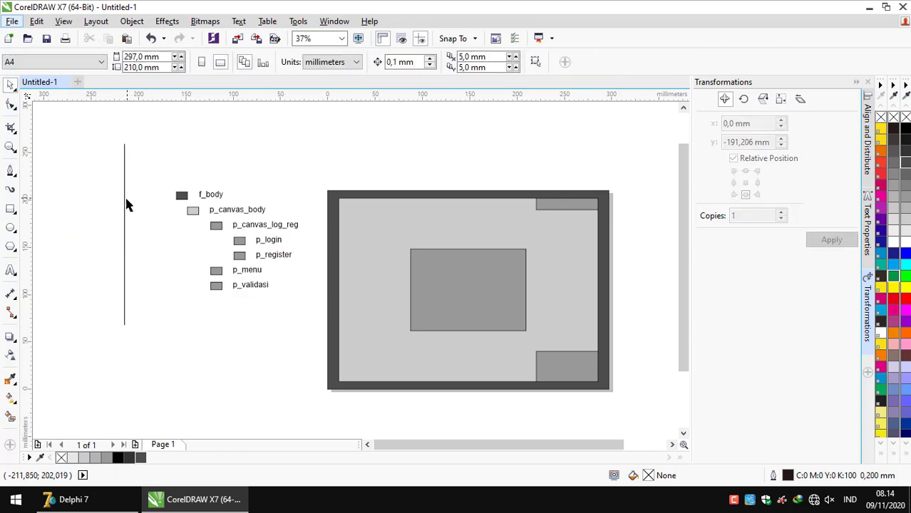
Move the vertical line onto the f_body swatch and centre it horizontally on that swatch.
{"action": "left_click_drag", "start_coordinate": [124, 214], "coordinate": [181, 214]}
{"action": "scroll", "coordinate": [181, 214], "scroll_direction": "up", "scroll_amount": 3}
{"action": "scroll", "coordinate": [152, 217], "scroll_direction": "up", "scroll_amount": 1}
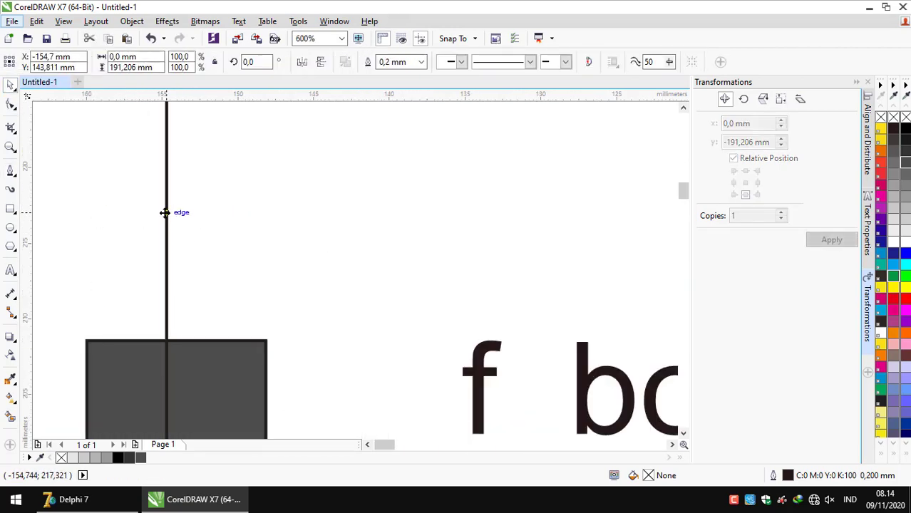
{"action": "left_click", "coordinate": [222, 351], "text": "shift"}
{"action": "key", "text": "ctrl+shift+a"}
{"action": "key", "text": "c"}
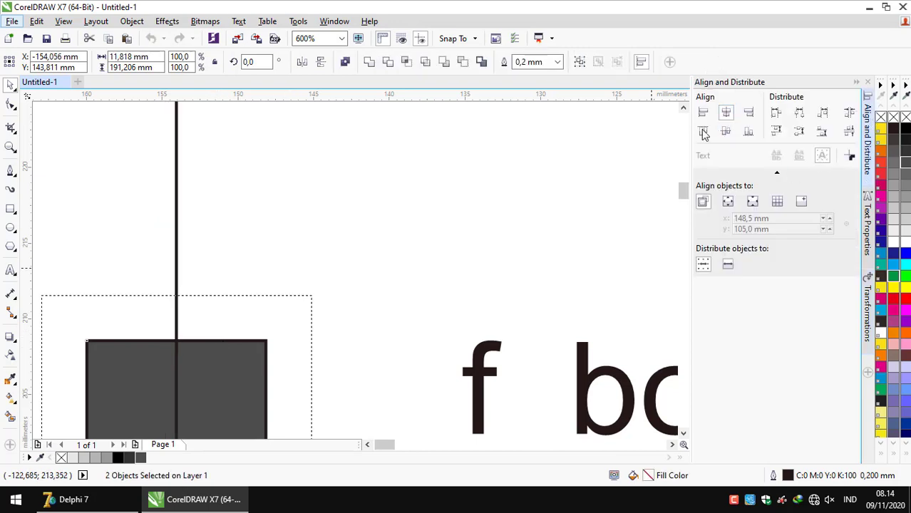
{"action": "key", "text": "Escape"}
Recolour the vertical line with the f_body swatch's dark grey, #4D4D4D, sampled with the Color Eyedropper.
{"action": "scroll", "coordinate": [339, 300], "scroll_direction": "down", "scroll_amount": 3}
{"action": "scroll", "coordinate": [254, 188], "scroll_direction": "up", "scroll_amount": 2}
{"action": "scroll", "coordinate": [255, 189], "scroll_direction": "up", "scroll_amount": 2}
{"action": "key", "text": "i"}
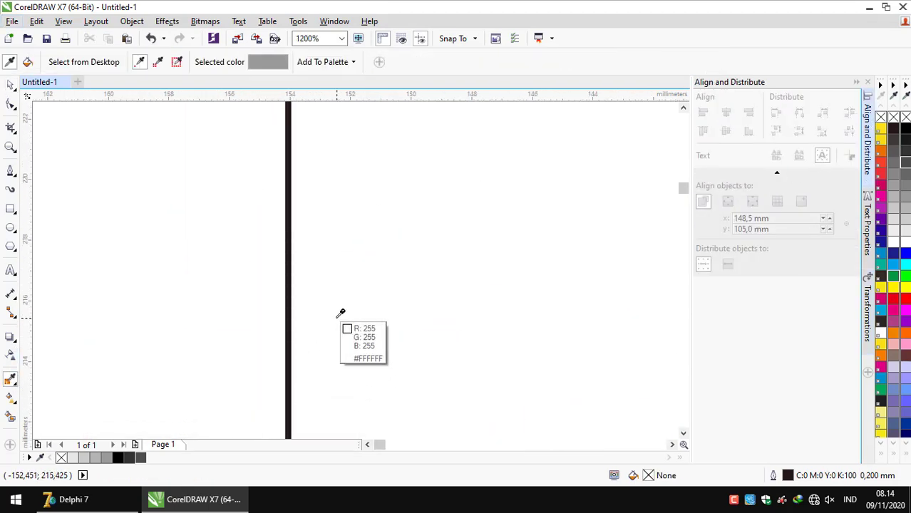
{"action": "scroll", "coordinate": [340, 315], "scroll_direction": "down", "scroll_amount": 2}
{"action": "left_click", "coordinate": [356, 427]}
{"action": "scroll", "coordinate": [342, 420], "scroll_direction": "up", "scroll_amount": 3}
{"action": "scroll", "coordinate": [207, 346], "scroll_direction": "down", "scroll_amount": 3}
{"action": "key", "text": "space"}
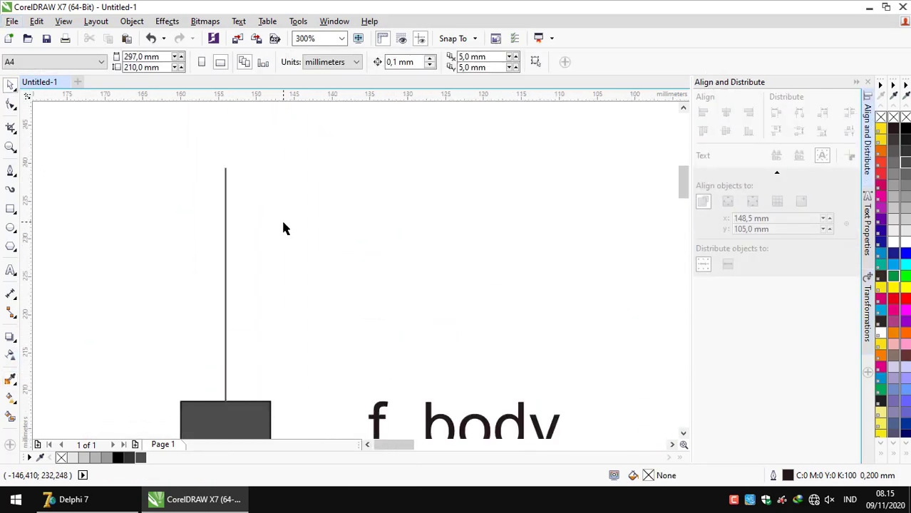
Duplicate the line and f_body swatch together five times to the right, each copy offset 11,818 mm.
{"action": "scroll", "coordinate": [280, 218], "scroll_direction": "down", "scroll_amount": 2}
{"action": "left_click", "coordinate": [275, 247], "text": "shift"}
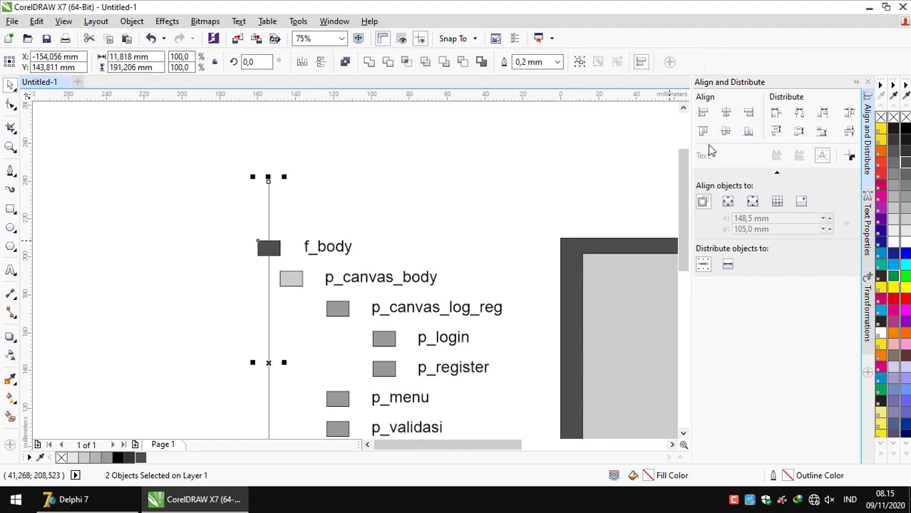
{"action": "left_click", "coordinate": [868, 306]}
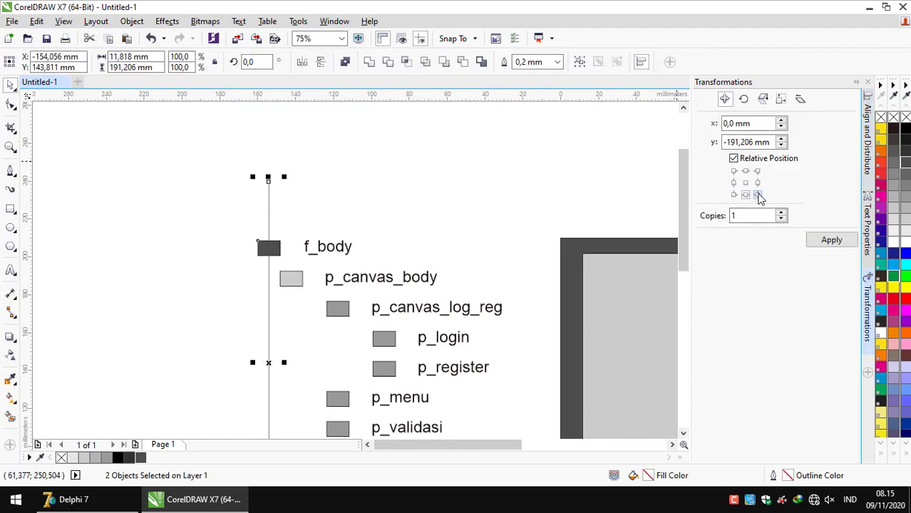
{"action": "left_click", "coordinate": [757, 182]}
{"action": "left_click", "coordinate": [828, 239]}
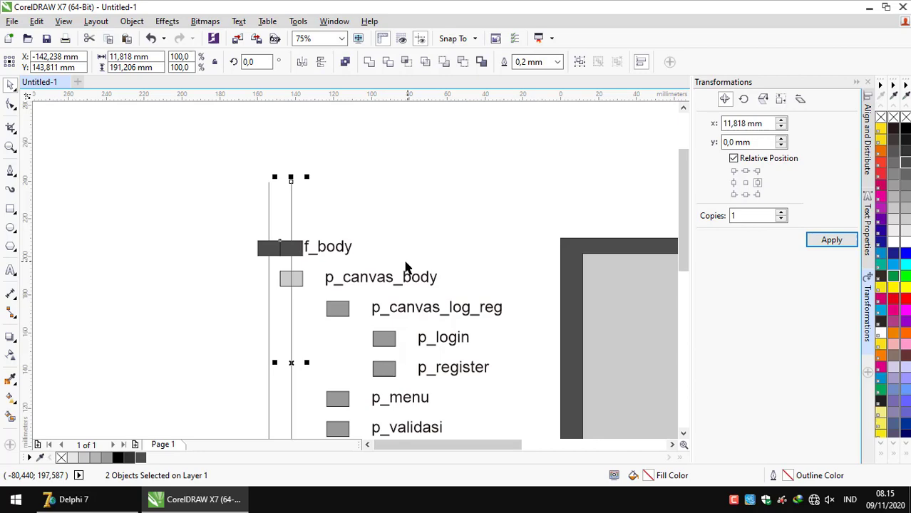
{"action": "left_click", "coordinate": [828, 240]}
{"action": "left_click", "coordinate": [828, 240]}
{"action": "left_click", "coordinate": [828, 240]}
{"action": "left_click", "coordinate": [828, 240]}
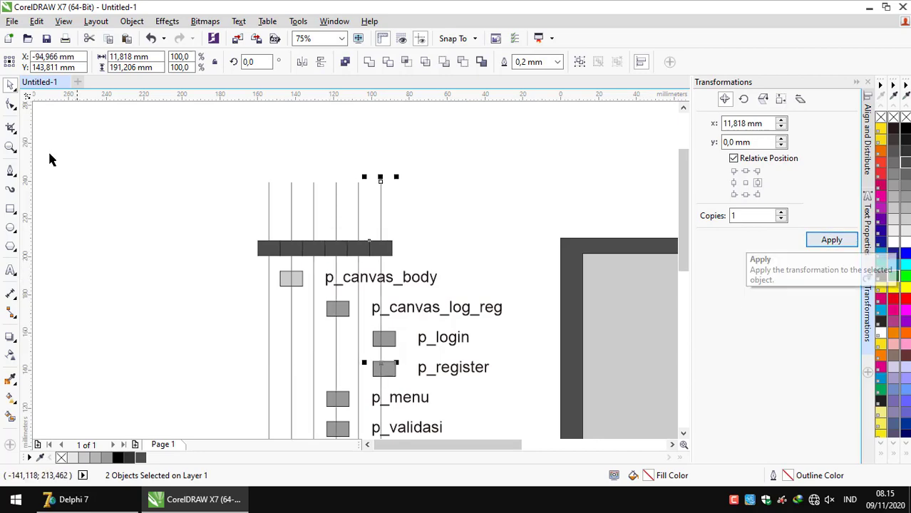
Delete the five duplicated dark swatches, keeping the vertical lines and the original f_body swatch.
{"action": "left_click", "coordinate": [172, 154]}
{"action": "scroll", "coordinate": [282, 225], "scroll_direction": "up", "scroll_amount": 2}
{"action": "left_click", "coordinate": [285, 278]}
{"action": "key", "text": "Delete"}
{"action": "left_click", "coordinate": [329, 275]}
{"action": "key", "text": "Delete"}
{"action": "left_click", "coordinate": [388, 272]}
{"action": "key", "text": "Delete"}
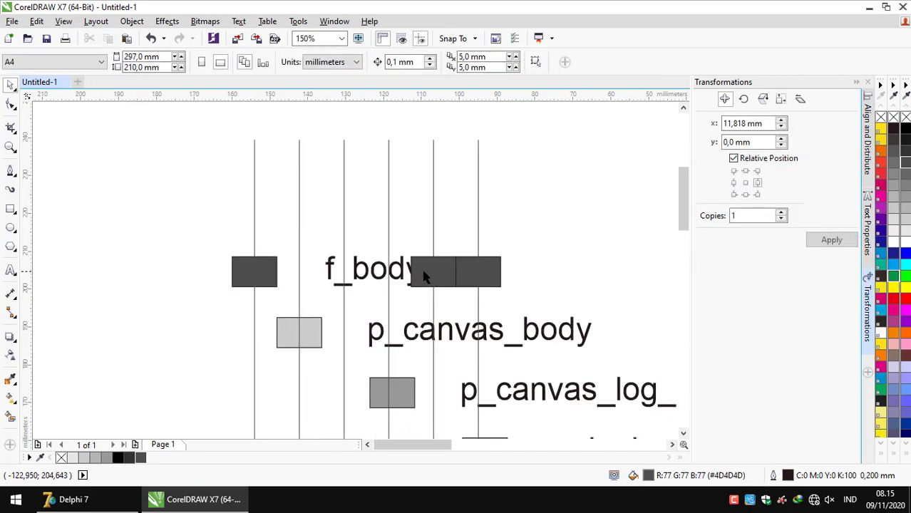
{"action": "left_click", "coordinate": [431, 272]}
{"action": "key", "text": "Delete"}
{"action": "left_click", "coordinate": [477, 271]}
Align the first line's top with the f_body swatch and the second line's top with the p_canvas_body row.
{"action": "left_click", "coordinate": [282, 184]}
{"action": "left_click", "coordinate": [295, 241], "text": "shift"}
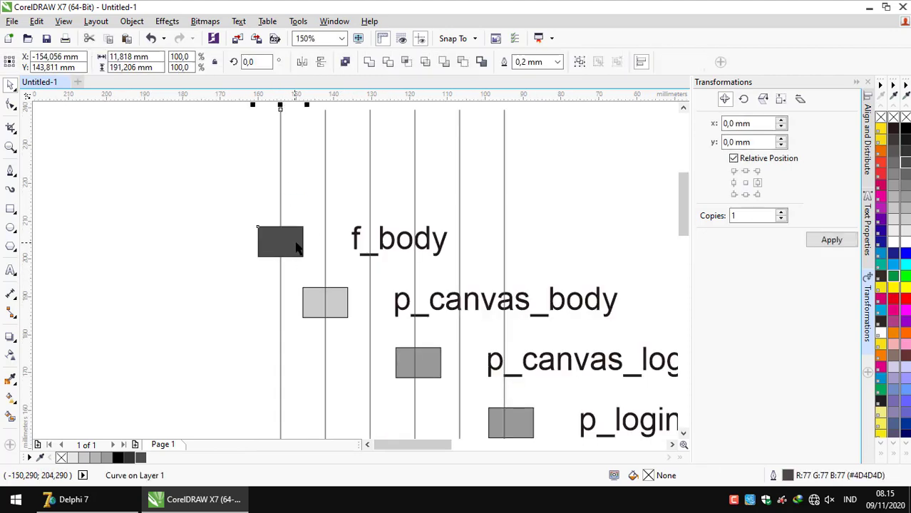
{"action": "key", "text": "ctrl+shift+a"}
{"action": "left_click", "coordinate": [703, 131]}
{"action": "left_click", "coordinate": [325, 302]}
{"action": "left_click", "coordinate": [505, 299], "text": "shift"}
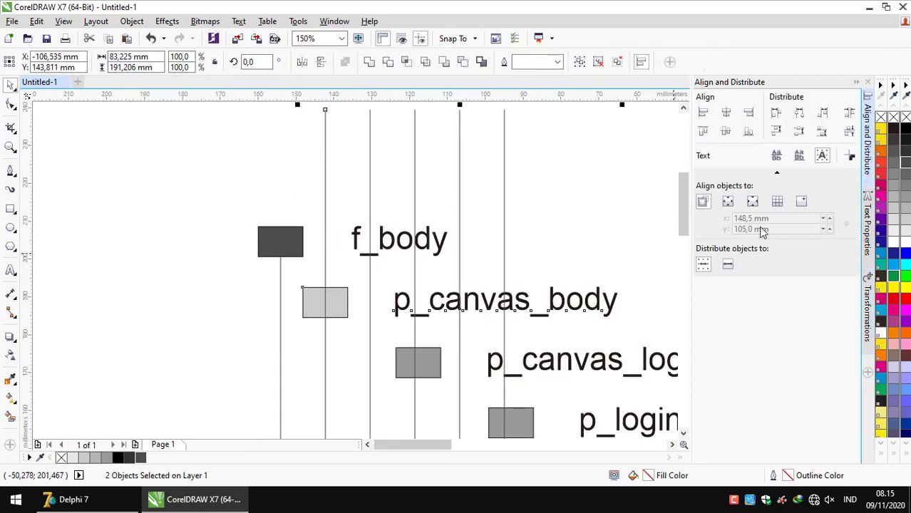
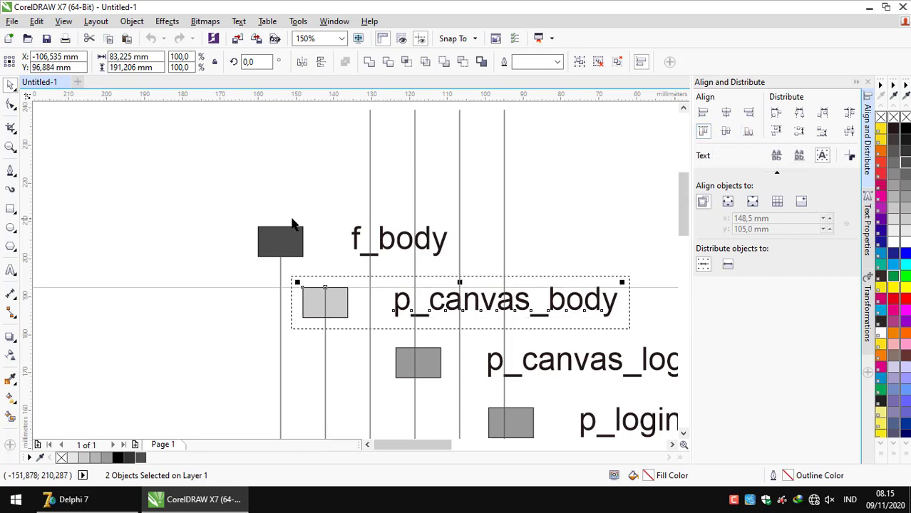
Delete the third vertical line, which has no swatch on it.
{"action": "left_click", "coordinate": [370, 305]}
{"action": "key", "text": "Delete"}
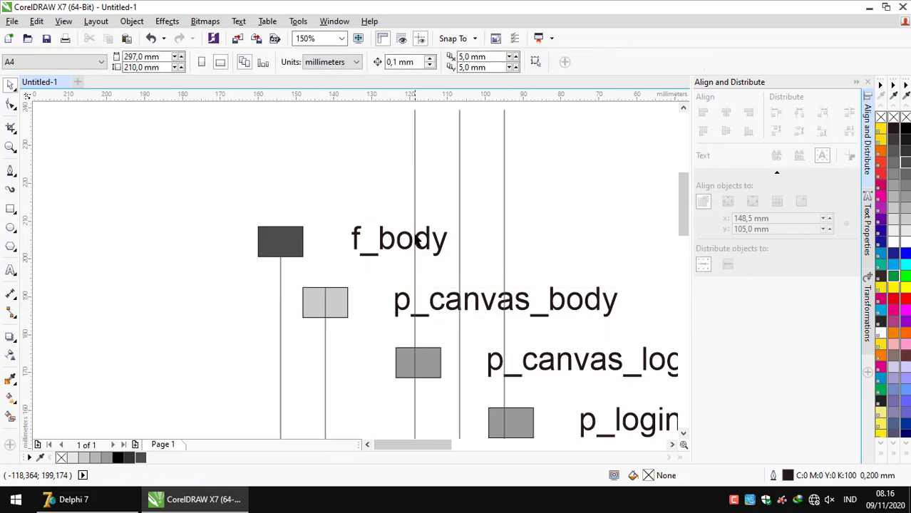
{"action": "left_click", "coordinate": [416, 240]}
{"action": "left_click", "coordinate": [430, 358], "text": "shift"}
{"action": "scroll", "coordinate": [367, 321], "scroll_direction": "up", "scroll_amount": 2}
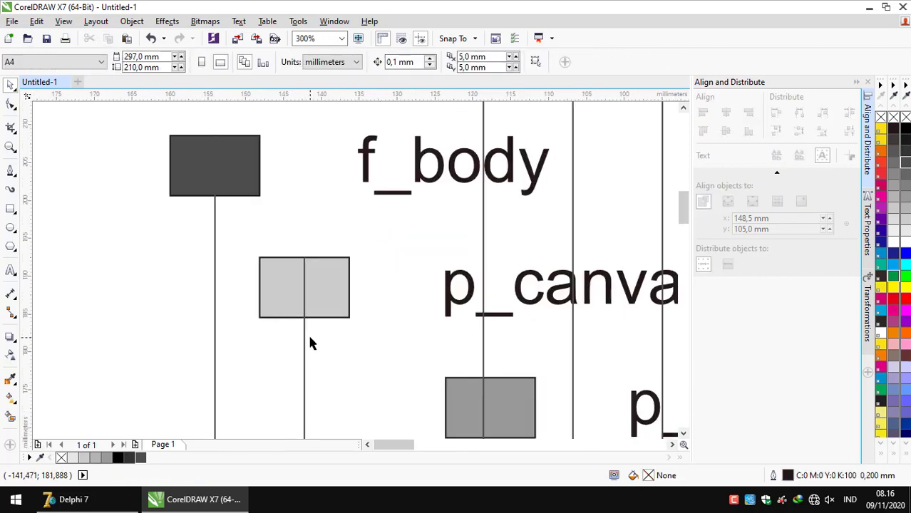
Try to centre the p_canvas_body row and the second line on each other horizontally.
{"action": "left_click", "coordinate": [323, 305]}
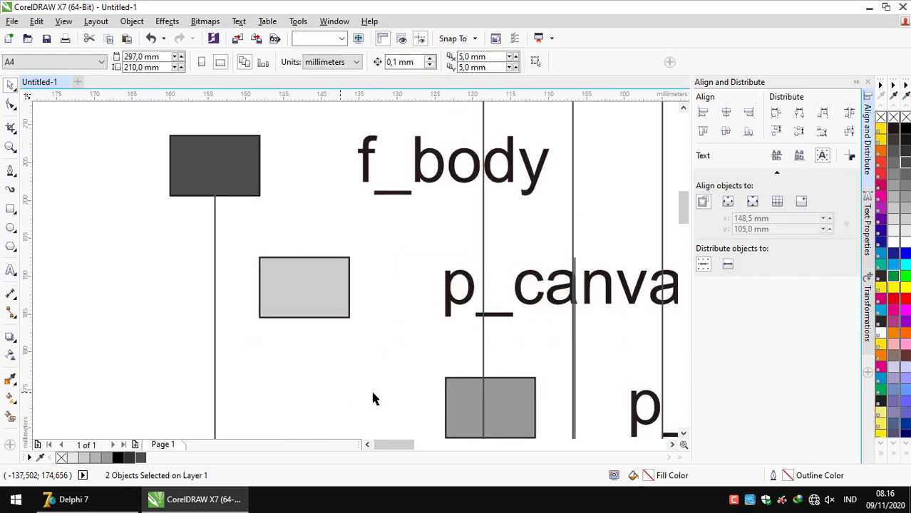
{"action": "key", "text": "c"}
{"action": "key", "text": "ctrl+g"}
{"action": "left_click", "coordinate": [314, 329]}
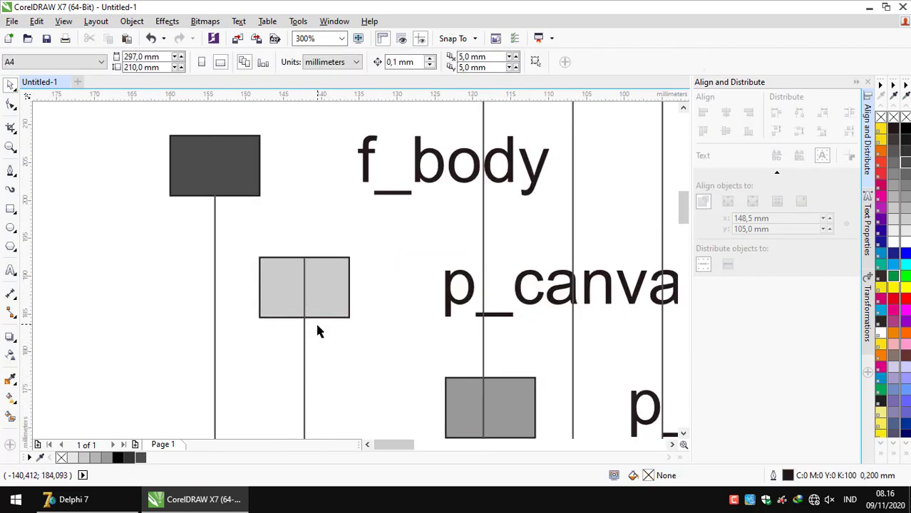
Ungroup the legend rows into separate swatches and labels, and select the p_canvas_body swatch with its line.
{"action": "left_click", "coordinate": [306, 324]}
{"action": "scroll", "coordinate": [295, 272], "scroll_direction": "down", "scroll_amount": 8}
{"action": "left_click_drag", "start_coordinate": [293, 260], "coordinate": [403, 402]}
{"action": "left_click", "coordinate": [402, 402]}
{"action": "scroll", "coordinate": [346, 279], "scroll_direction": "up", "scroll_amount": 8}
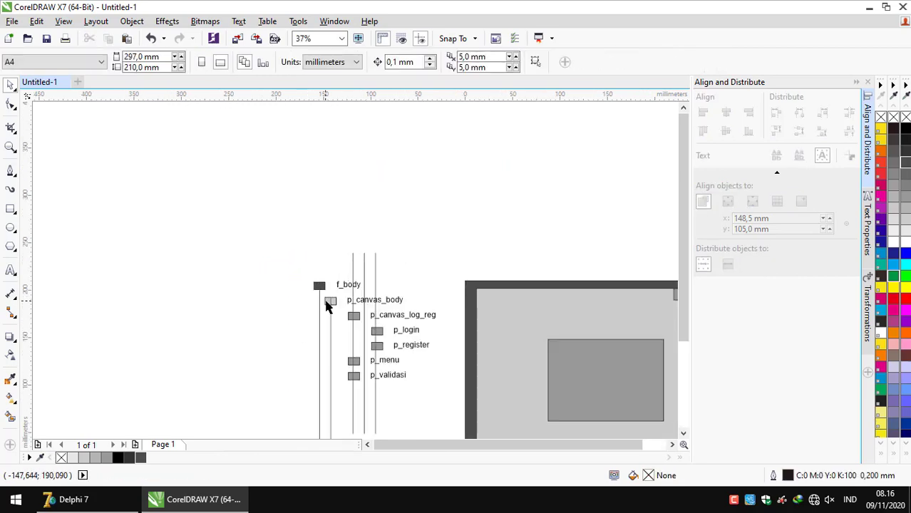
{"action": "left_click", "coordinate": [343, 285]}
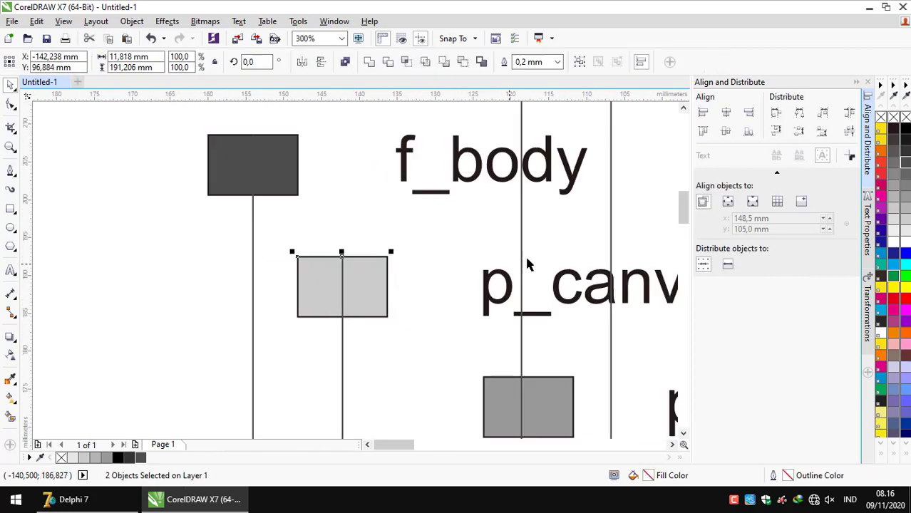
Align the next vertical line to the horizontal centre and top edge of the p_canvas_log_reg swatch.
{"action": "left_click", "coordinate": [525, 362]}
{"action": "scroll", "coordinate": [524, 350], "scroll_direction": "down", "scroll_amount": 1}
{"action": "scroll", "coordinate": [482, 382], "scroll_direction": "up", "scroll_amount": 1}
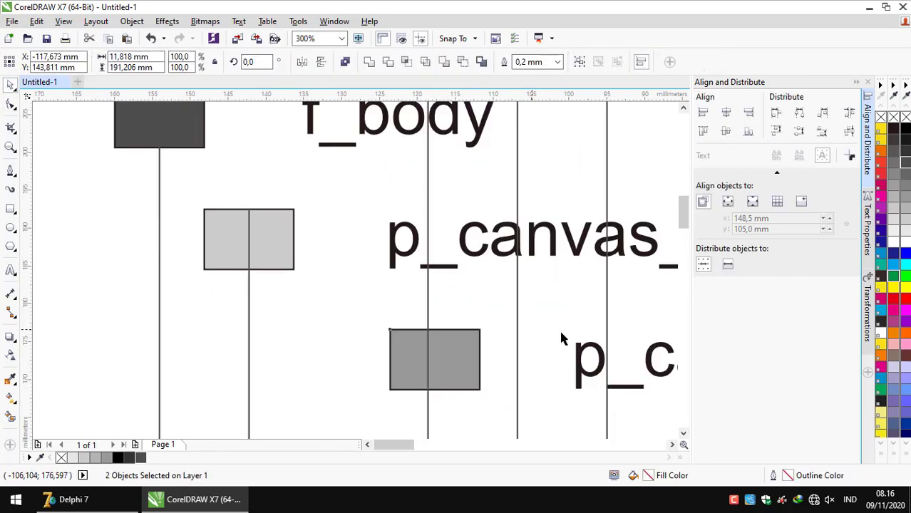
{"action": "left_click_drag", "start_coordinate": [365, 305], "coordinate": [502, 420]}
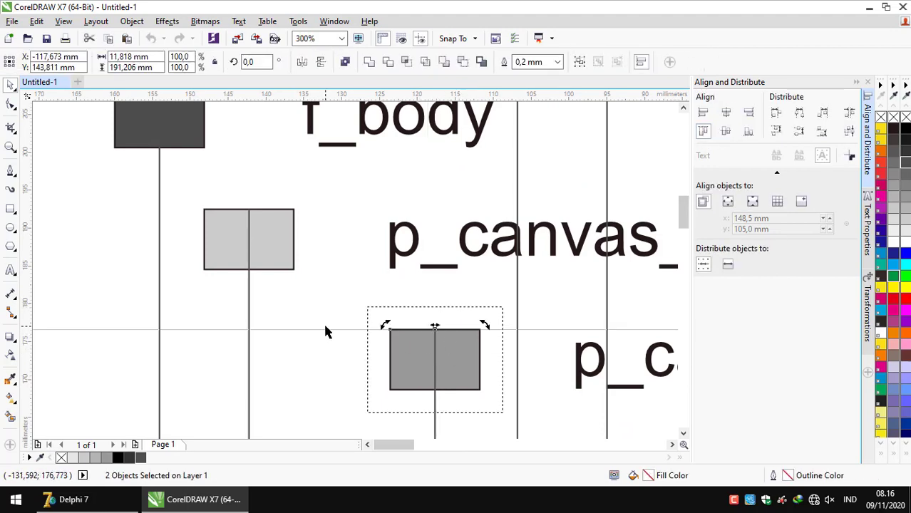
Remove the spare vertical line and centre the last remaining one on the p_login and p_register swatches.
{"action": "left_click", "coordinate": [325, 325]}
{"action": "scroll", "coordinate": [324, 325], "scroll_direction": "down", "scroll_amount": 1}
{"action": "scroll", "coordinate": [407, 342], "scroll_direction": "down", "scroll_amount": 1}
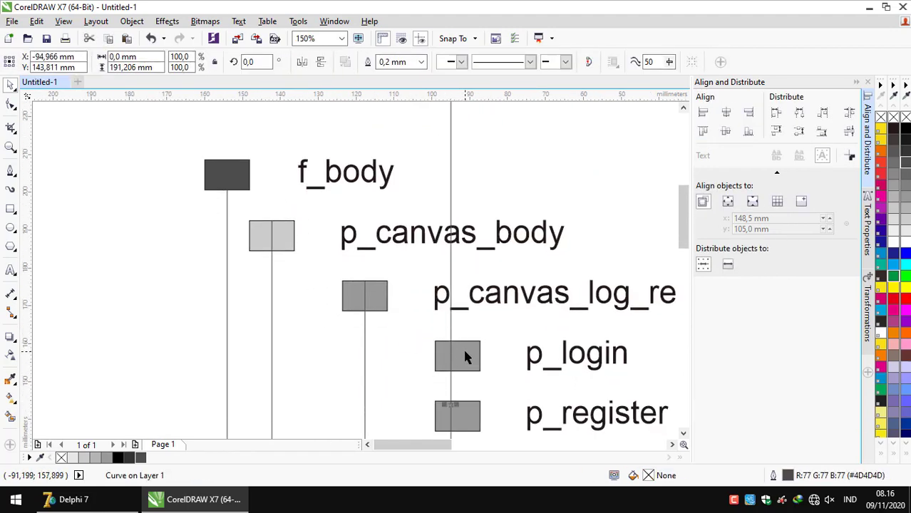
{"action": "scroll", "coordinate": [462, 347], "scroll_direction": "down", "scroll_amount": 2}
{"action": "left_click_drag", "start_coordinate": [371, 281], "coordinate": [518, 423]}
{"action": "scroll", "coordinate": [458, 345], "scroll_direction": "up", "scroll_amount": 2}
{"action": "left_click", "coordinate": [458, 344]}
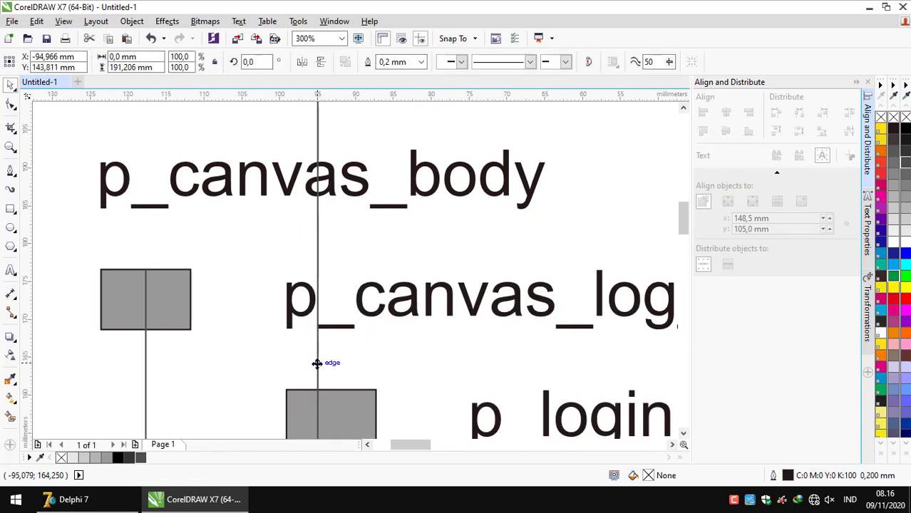
{"action": "left_click", "coordinate": [315, 362]}
{"action": "scroll", "coordinate": [329, 391], "scroll_direction": "down", "scroll_amount": 2}
{"action": "left_click", "coordinate": [328, 391]}
{"action": "scroll", "coordinate": [329, 392], "scroll_direction": "up", "scroll_amount": 1}
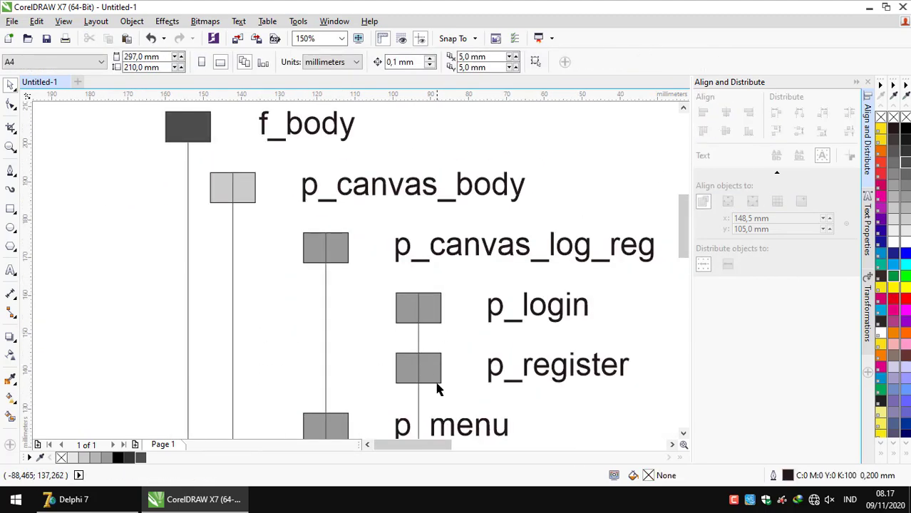
Sample the grey fill of the p_canvas_log_reg swatch and apply it to that swatch's vertical line.
{"action": "scroll", "coordinate": [270, 361], "scroll_direction": "down", "scroll_amount": 2}
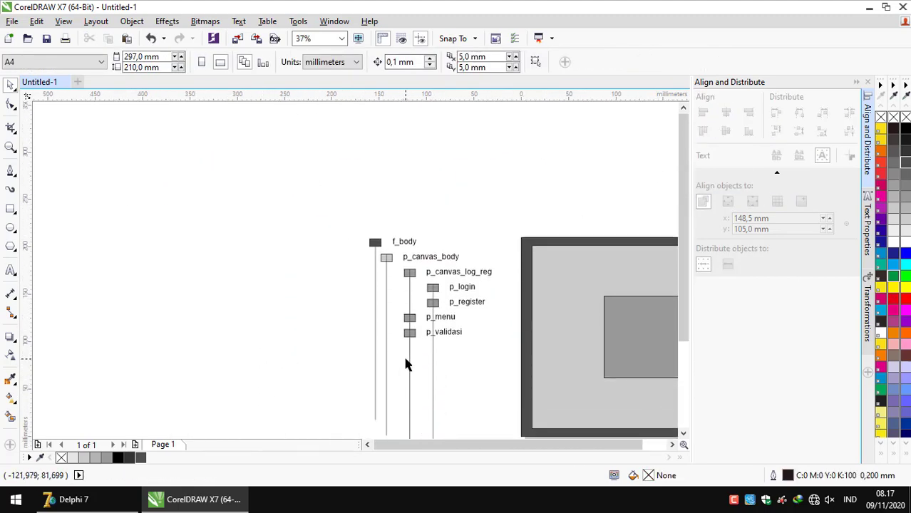
{"action": "scroll", "coordinate": [408, 291], "scroll_direction": "up", "scroll_amount": 6}
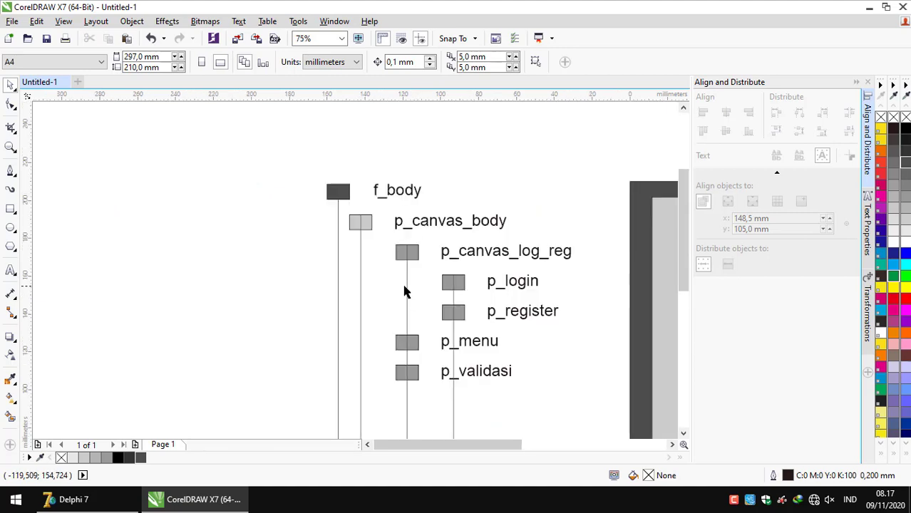
{"action": "key", "text": "i"}
{"action": "scroll", "coordinate": [421, 313], "scroll_direction": "down", "scroll_amount": 5}
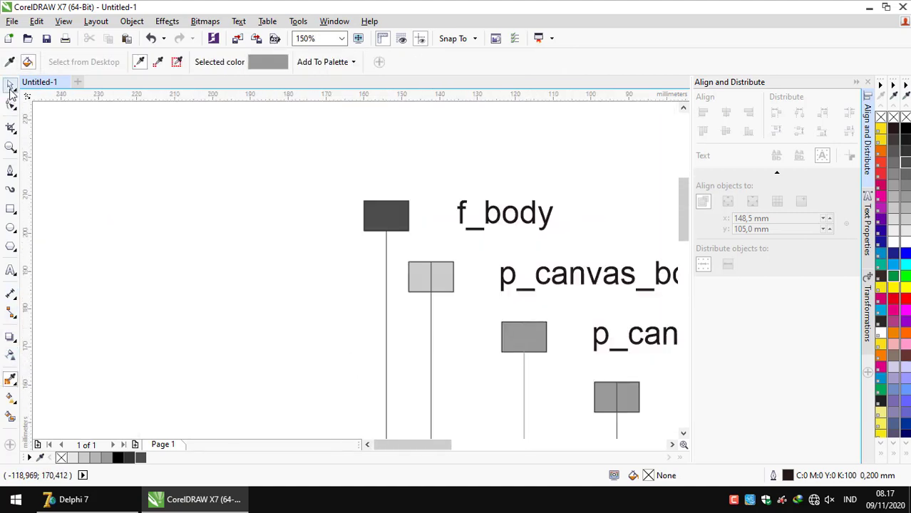
Sample the light grey fill of the p_canvas_body swatch and apply it to its vertical line.
{"action": "left_click", "coordinate": [10, 84]}
{"action": "left_click", "coordinate": [10, 379]}
{"action": "scroll", "coordinate": [280, 309], "scroll_direction": "up", "scroll_amount": 2}
{"action": "scroll", "coordinate": [283, 303], "scroll_direction": "down", "scroll_amount": 2}
{"action": "left_click", "coordinate": [10, 84]}
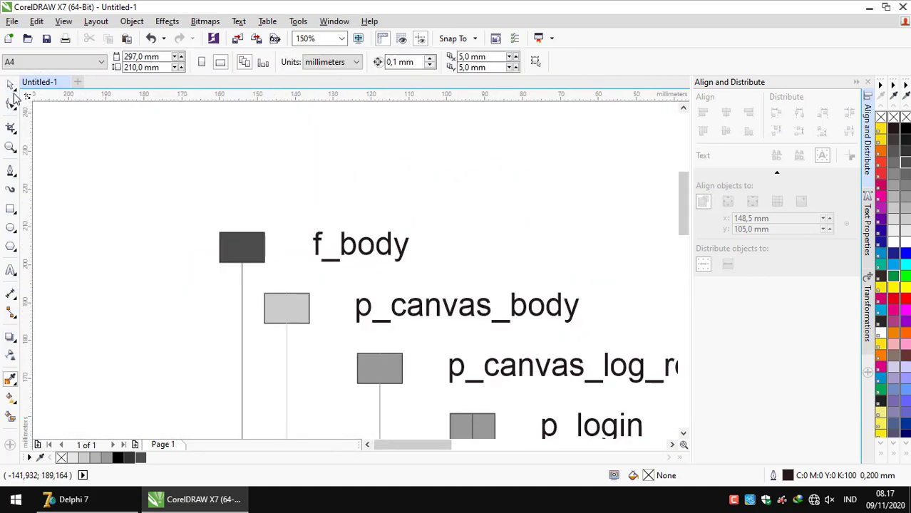
Move the p_canvas_body line down about 8 mm so that it starts at the swatch's bottom edge.
{"action": "scroll", "coordinate": [409, 372], "scroll_direction": "up", "scroll_amount": 4}
{"action": "left_click", "coordinate": [403, 426]}
{"action": "key", "text": "ctrl+z"}
{"action": "scroll", "coordinate": [409, 335], "scroll_direction": "down", "scroll_amount": 2}
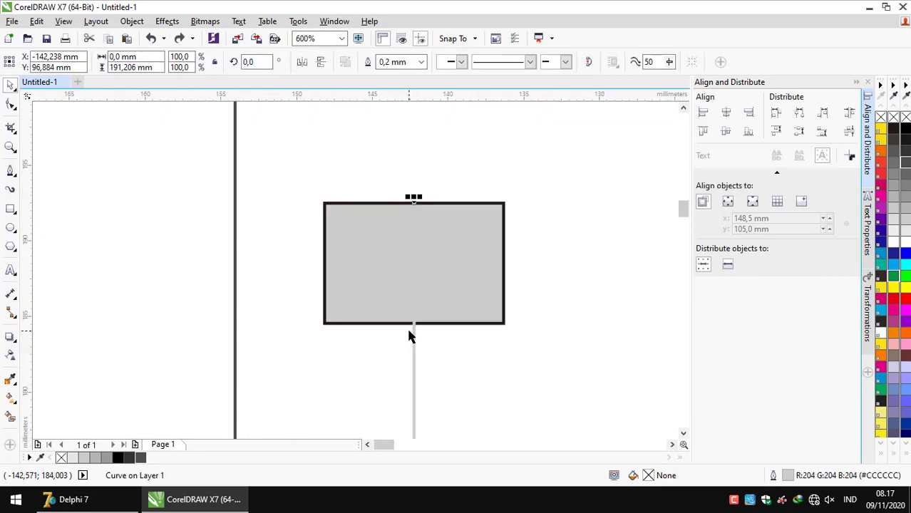
{"action": "scroll", "coordinate": [413, 380], "scroll_direction": "up", "scroll_amount": 3}
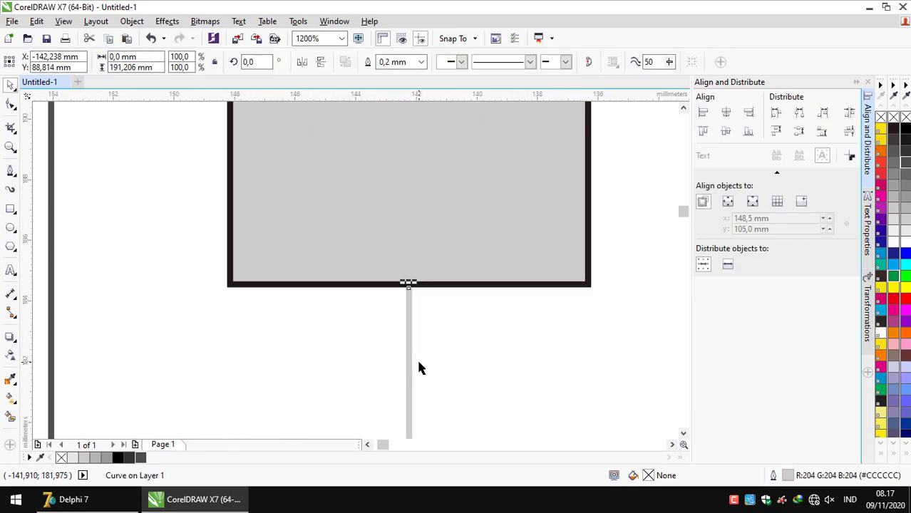
{"action": "scroll", "coordinate": [400, 249], "scroll_direction": "down", "scroll_amount": 3}
{"action": "key", "text": "Escape"}
{"action": "scroll", "coordinate": [270, 216], "scroll_direction": "down", "scroll_amount": 1}
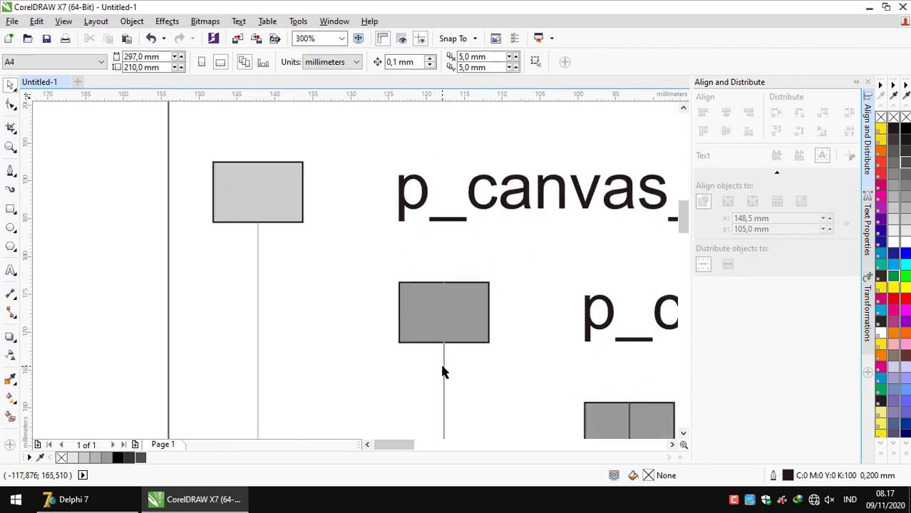
Check where the p_canvas_log_reg line meets its swatch.
{"action": "left_click", "coordinate": [443, 365]}
{"action": "scroll", "coordinate": [443, 365], "scroll_direction": "up", "scroll_amount": 2}
{"action": "scroll", "coordinate": [503, 321], "scroll_direction": "down", "scroll_amount": 3}
{"action": "scroll", "coordinate": [300, 270], "scroll_direction": "up", "scroll_amount": 2}
{"action": "key", "text": "Escape"}
{"action": "scroll", "coordinate": [490, 339], "scroll_direction": "down", "scroll_amount": 2}
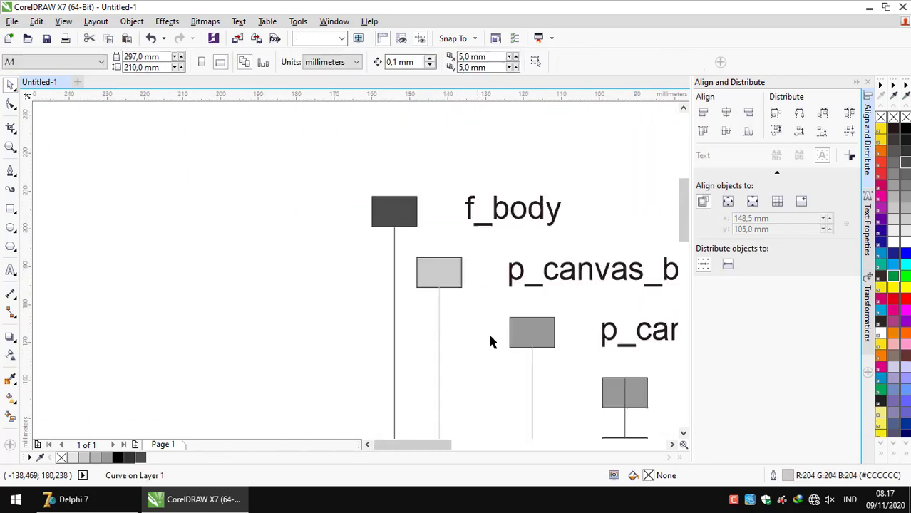
Sample the grey fill of the p_login swatch and apply it to the line running through it.
{"action": "scroll", "coordinate": [567, 405], "scroll_direction": "up", "scroll_amount": 4}
{"action": "key", "text": "i"}
{"action": "left_click", "coordinate": [521, 347]}
{"action": "left_click", "coordinate": [534, 325]}
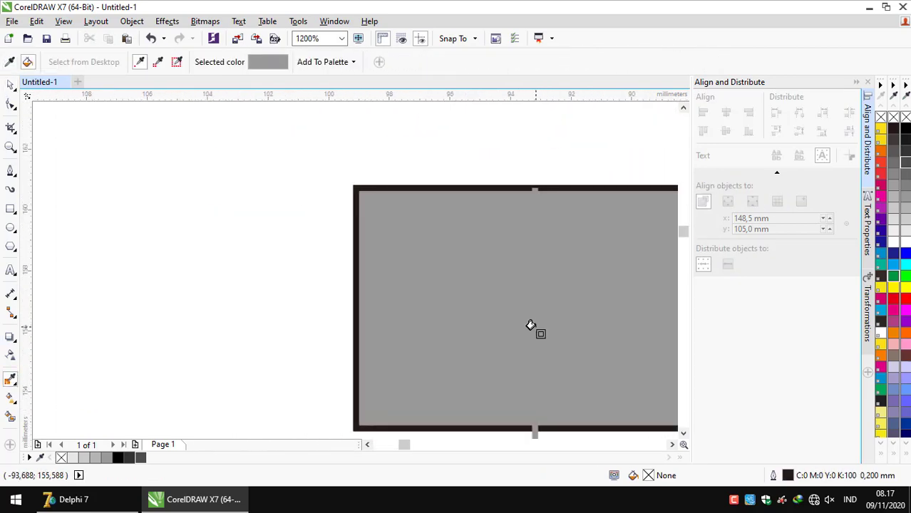
Move the p_login line down about 3 mm so that it starts inside its swatch.
{"action": "key", "text": "space"}
{"action": "left_click", "coordinate": [535, 212]}
{"action": "key", "text": "F10"}
{"action": "key", "text": "space"}
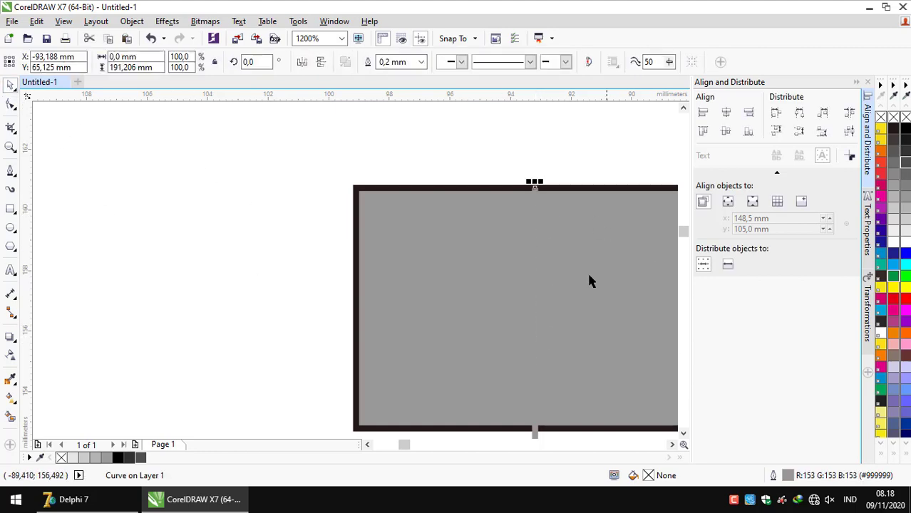
{"action": "key", "text": "Escape"}
{"action": "scroll", "coordinate": [434, 367], "scroll_direction": "down", "scroll_amount": 6}
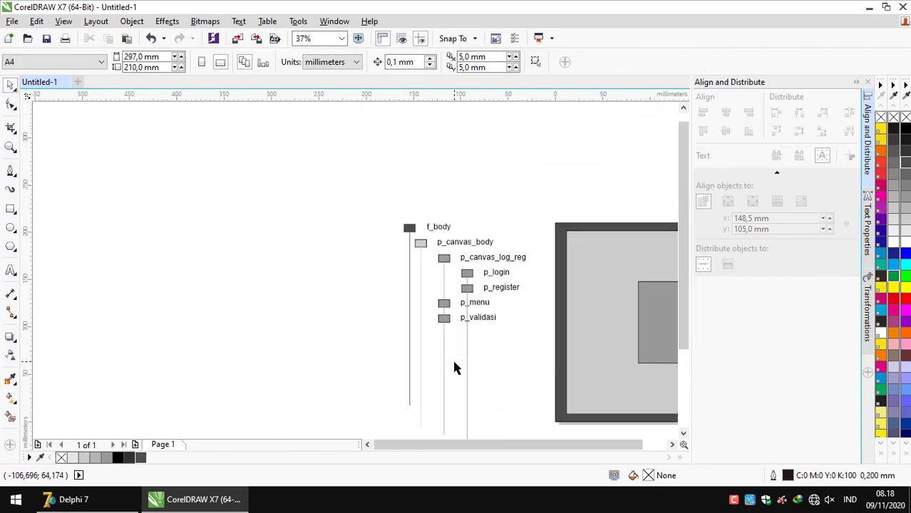
{"action": "scroll", "coordinate": [456, 225], "scroll_direction": "up", "scroll_amount": 1}
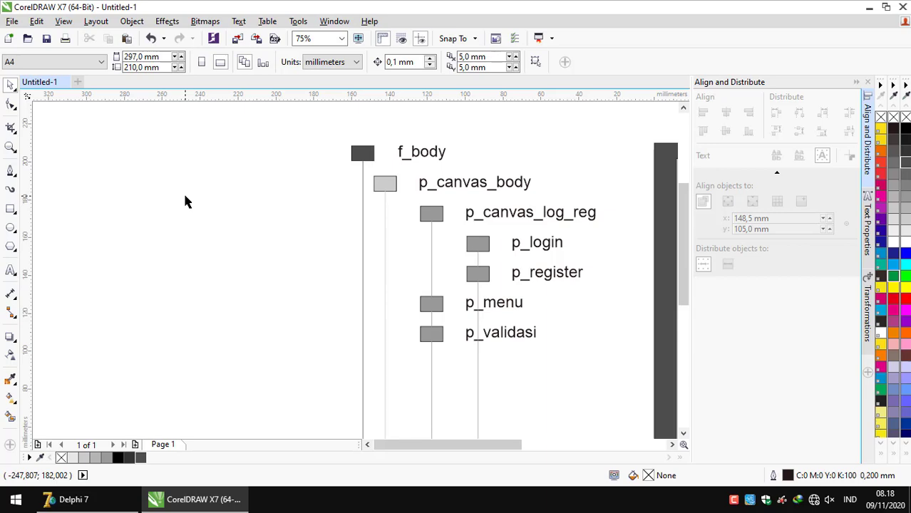
{"action": "scroll", "coordinate": [403, 350], "scroll_direction": "down", "scroll_amount": 1}
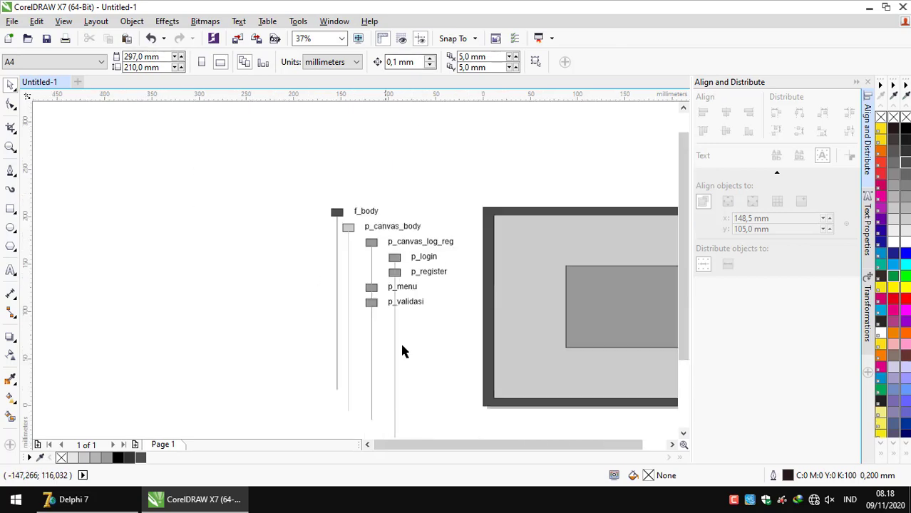
{"action": "scroll", "coordinate": [499, 285], "scroll_direction": "right", "scroll_amount": 3}
{"action": "left_click", "coordinate": [212, 493]}
{"action": "left_click", "coordinate": [212, 493]}
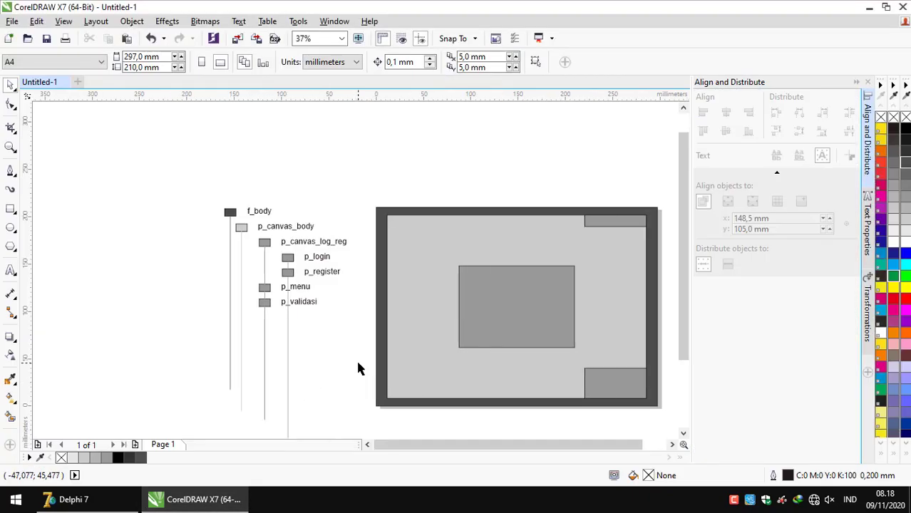
Scale the nested rectangle layout down into the page's bottom-right corner.
{"action": "scroll", "coordinate": [385, 359], "scroll_direction": "right", "scroll_amount": 2}
{"action": "left_click", "coordinate": [423, 352]}
{"action": "left_click_drag", "start_coordinate": [307, 204], "coordinate": [429, 293]}
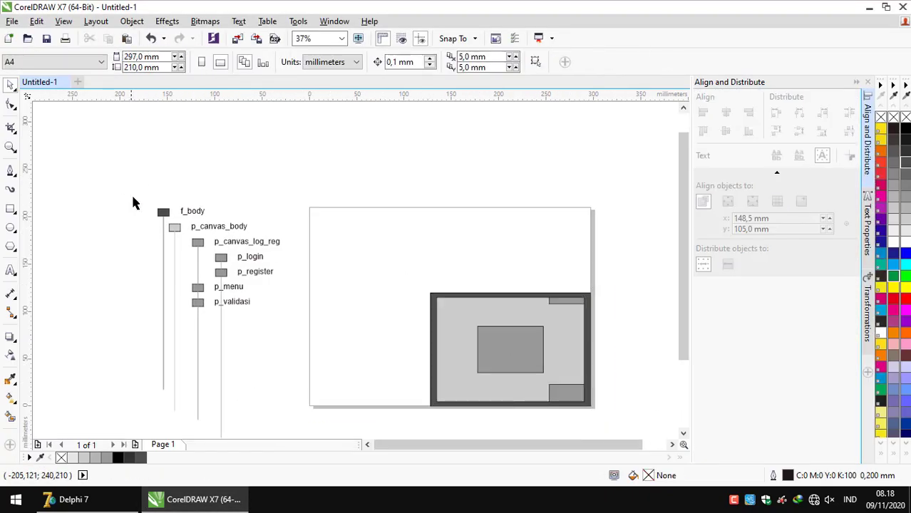
Shorten the legend's vertical lines so that they end just below the p_validasi row.
{"action": "scroll", "coordinate": [135, 214], "scroll_direction": "down", "scroll_amount": 1}
{"action": "left_click", "coordinate": [220, 368]}
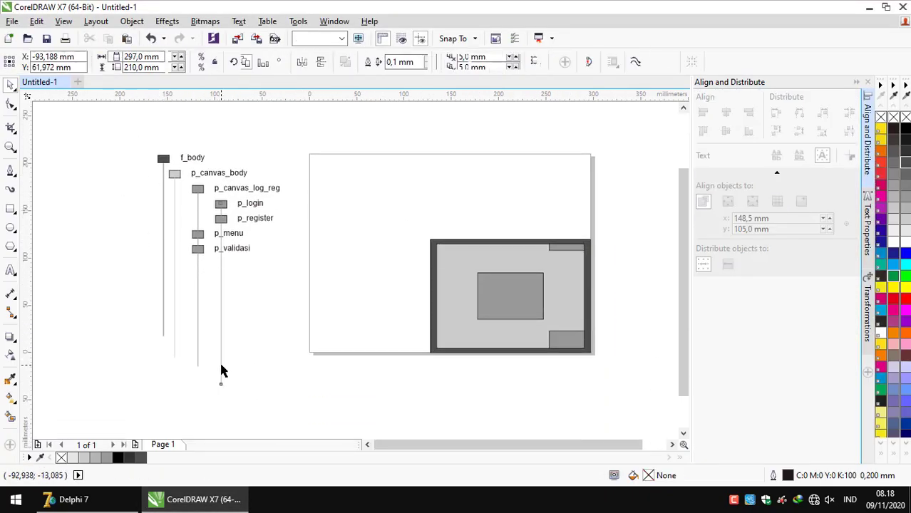
{"action": "left_click_drag", "start_coordinate": [221, 214], "coordinate": [221, 278]}
{"action": "left_click_drag", "start_coordinate": [197, 372], "coordinate": [202, 263]}
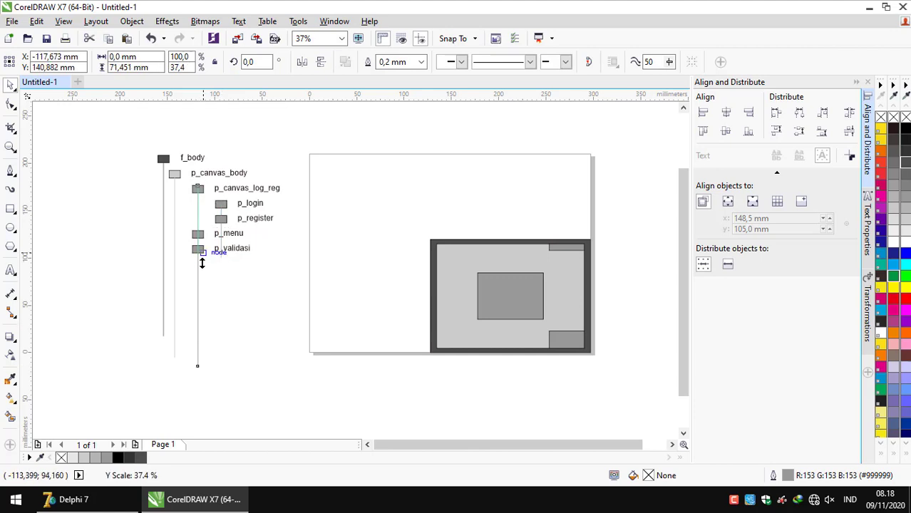
{"action": "left_click", "coordinate": [174, 327]}
{"action": "left_click_drag", "start_coordinate": [174, 362], "coordinate": [164, 260]}
Group all legend swatches, labels and lines, and move the group onto the page's upper-left area.
{"action": "left_click_drag", "start_coordinate": [281, 281], "coordinate": [130, 144]}
{"action": "key", "text": "ctrl+g"}
{"action": "left_click_drag", "start_coordinate": [230, 190], "coordinate": [385, 219]}
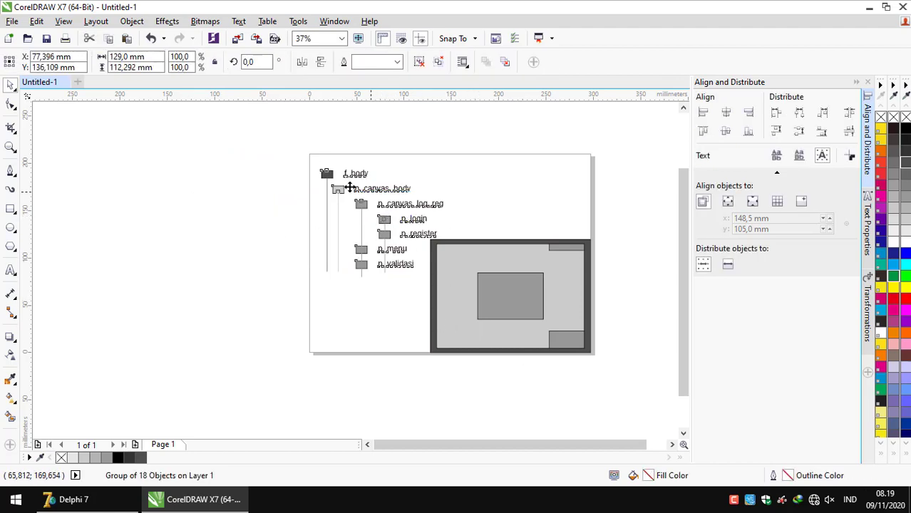
{"action": "key", "text": "Escape"}
Enlarge the nested rectangle layout from its upper-left corner until it fills the whole page.
{"action": "left_click", "coordinate": [581, 342]}
{"action": "left_click_drag", "start_coordinate": [429, 241], "coordinate": [336, 158]}
{"action": "scroll", "coordinate": [315, 217], "scroll_direction": "up", "scroll_amount": 5}
{"action": "left_click_drag", "start_coordinate": [394, 309], "coordinate": [272, 228]}
{"action": "scroll", "coordinate": [272, 228], "scroll_direction": "down", "scroll_amount": 7}
Move the legend group off the page to the left of the layout, and select both objects together.
{"action": "left_click_drag", "start_coordinate": [122, 244], "coordinate": [380, 315]}
{"action": "left_click", "coordinate": [457, 302]}
{"action": "scroll", "coordinate": [389, 316], "scroll_direction": "up", "scroll_amount": 2}
{"action": "left_click", "coordinate": [309, 258]}
{"action": "left_click_drag", "start_coordinate": [309, 258], "coordinate": [97, 262]}
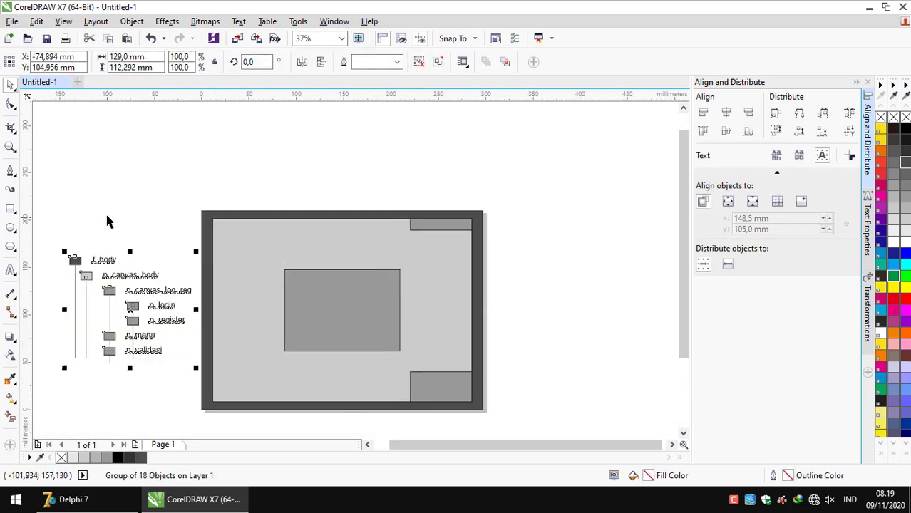
{"action": "left_click", "coordinate": [106, 222]}
{"action": "scroll", "coordinate": [215, 311], "scroll_direction": "down", "scroll_amount": 2}
{"action": "left_click_drag", "start_coordinate": [484, 384], "coordinate": [189, 250]}
{"action": "left_click", "coordinate": [12, 20]}
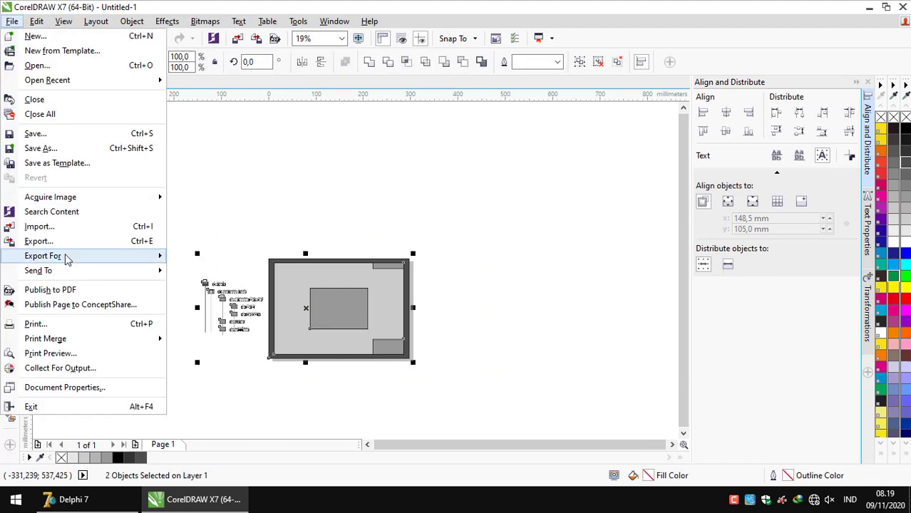
{"action": "left_click", "coordinate": [64, 240]}
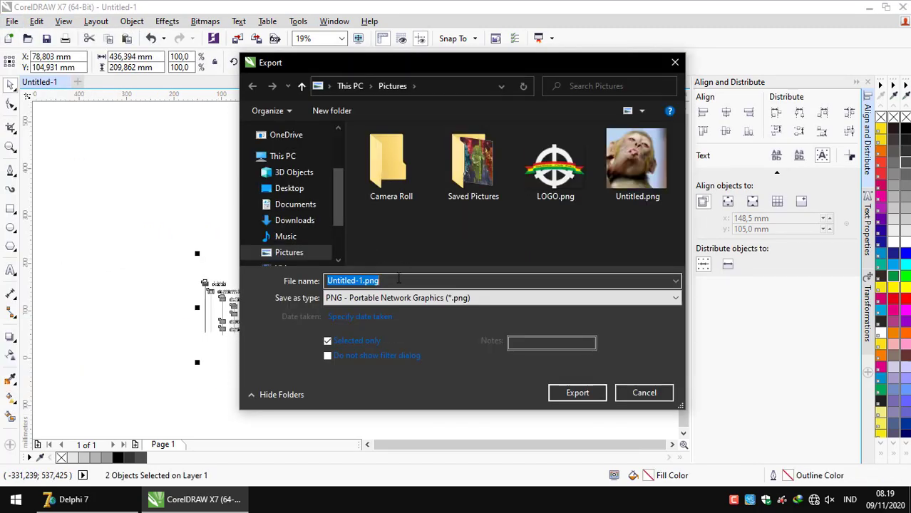
{"action": "type", "text": "123"}
{"action": "left_click", "coordinate": [568, 390]}
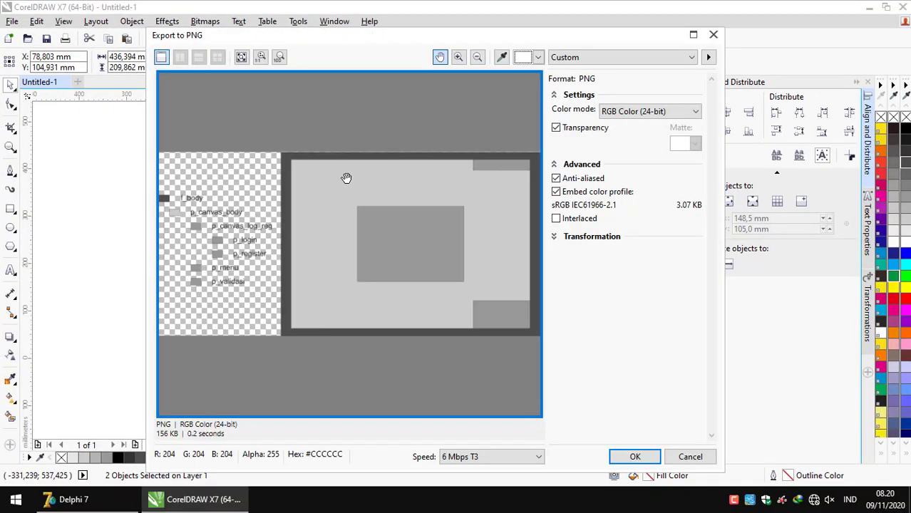
{"action": "left_click", "coordinate": [680, 457]}
Export the selected layout and legend as a JPG file named 123 with the default export settings.
{"action": "left_click", "coordinate": [12, 21]}
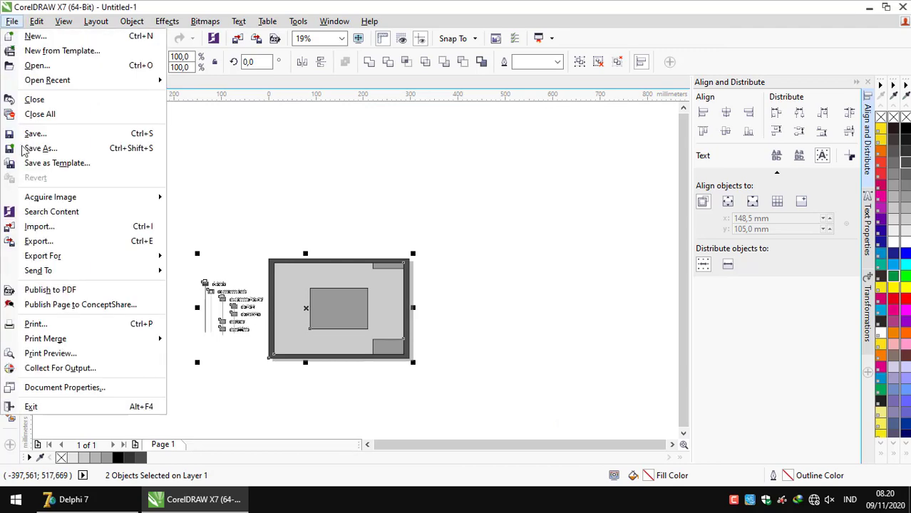
{"action": "left_click", "coordinate": [42, 244]}
{"action": "left_click", "coordinate": [438, 297]}
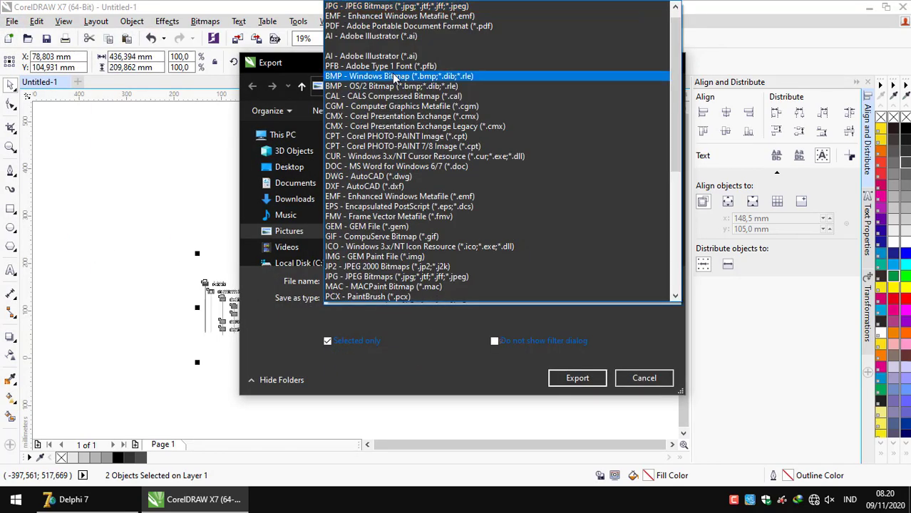
{"action": "left_click", "coordinate": [384, 9]}
{"action": "type", "text": "123"}
{"action": "key", "text": "Return"}
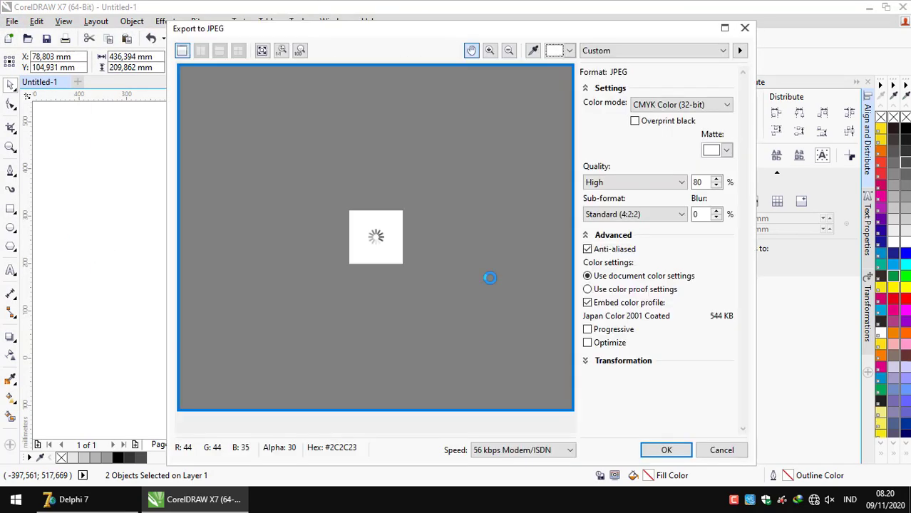
{"action": "left_click", "coordinate": [666, 450]}
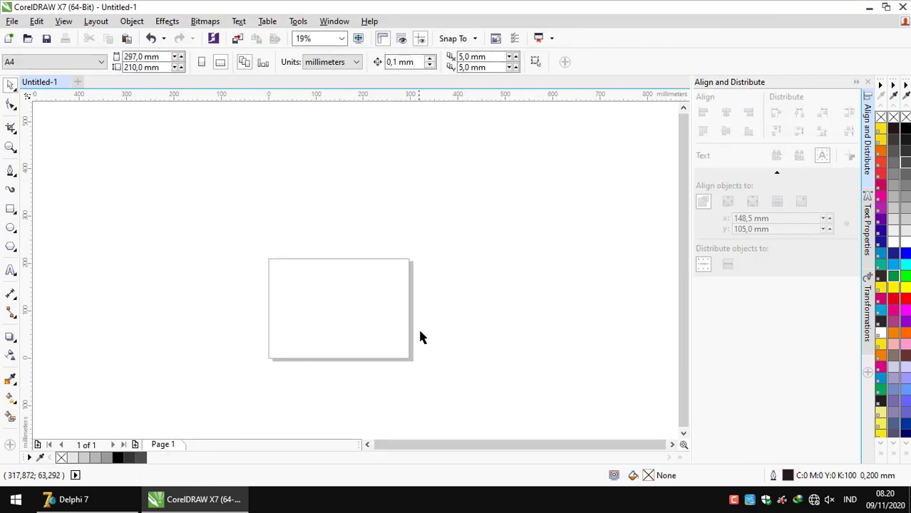
Clear the drawing from the page and minimise the CorelDRAW and Delphi windows to show the desktop.
{"action": "left_click", "coordinate": [885, 7]}
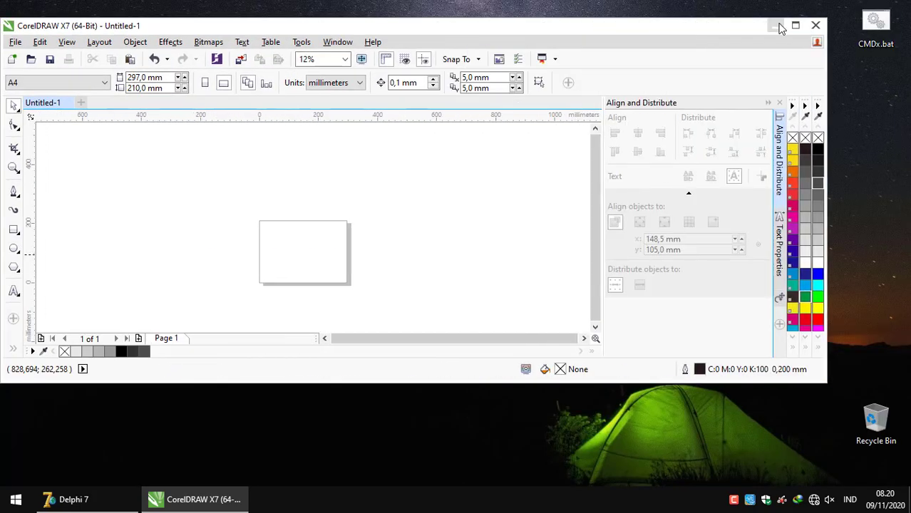
{"action": "left_click", "coordinate": [786, 25]}
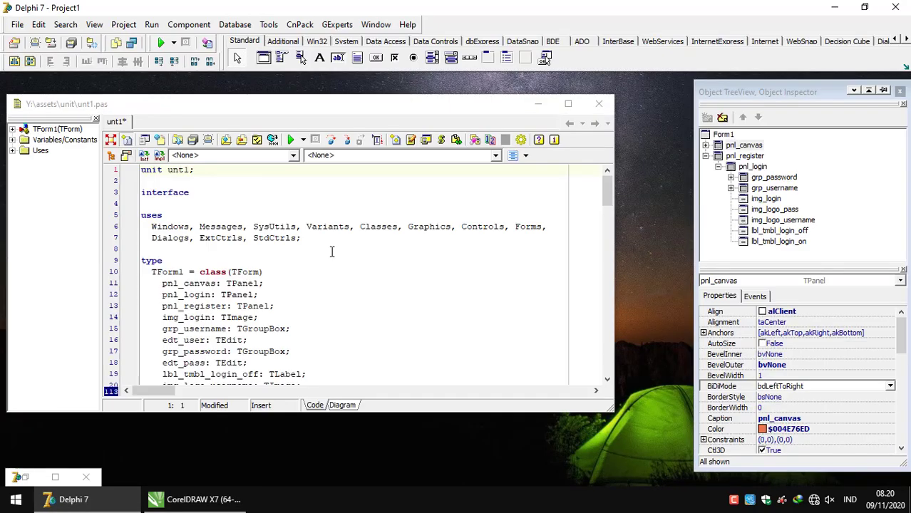
{"action": "left_click", "coordinate": [538, 103]}
{"action": "left_click", "coordinate": [43, 473]}
{"action": "key", "text": "super+d"}
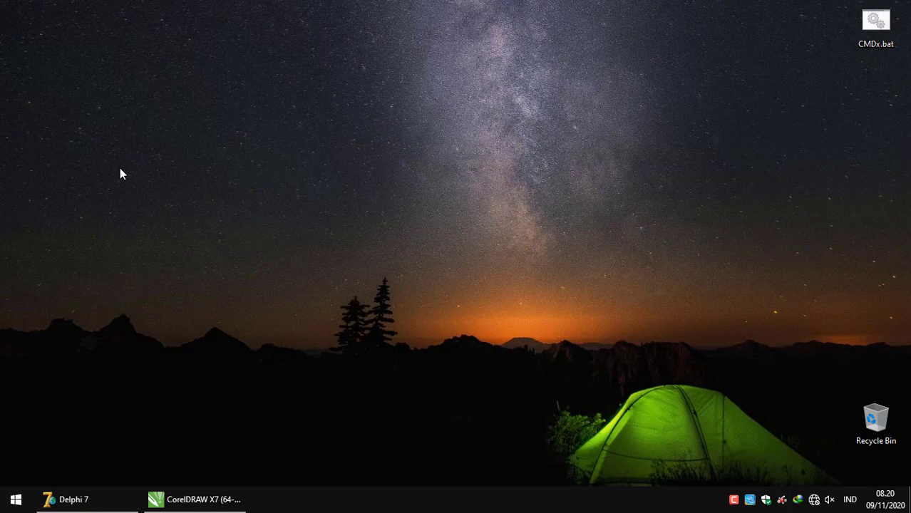
Open the Pictures folder in File Explorer and delete download.jfif.
{"action": "key", "text": "super+e"}
{"action": "left_click", "coordinate": [49, 342]}
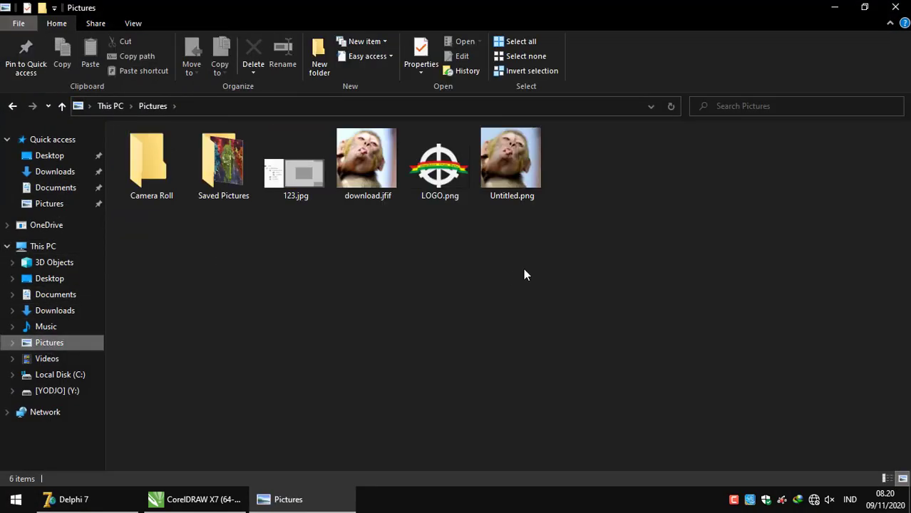
{"action": "left_click", "coordinate": [510, 160]}
{"action": "left_click", "coordinate": [366, 161]}
{"action": "key", "text": "Delete"}
Return to the desktop and empty the Recycle Bin.
{"action": "key", "text": "super+d"}
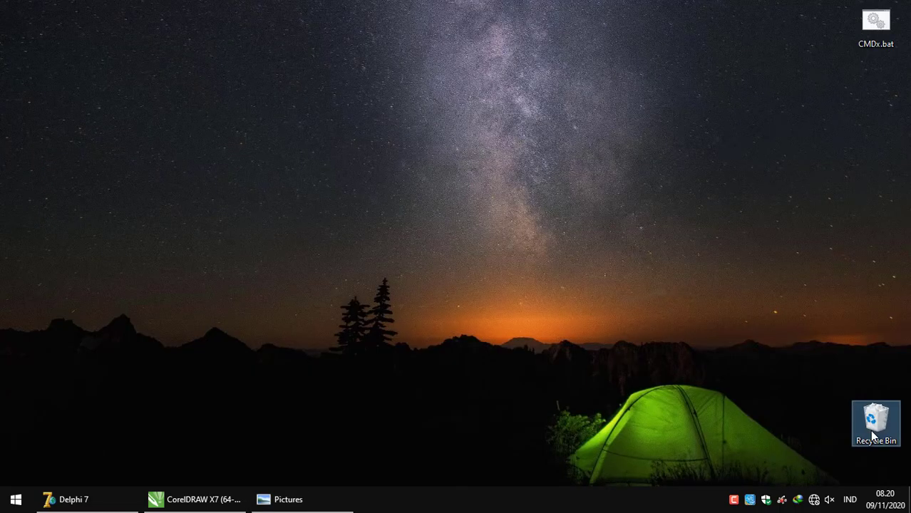
{"action": "right_click", "coordinate": [870, 434]}
{"action": "left_click", "coordinate": [785, 323]}
Set the 123 image in the Pictures folder as the desktop background and close File Explorer.
{"action": "left_click", "coordinate": [283, 499]}
{"action": "right_click", "coordinate": [285, 187]}
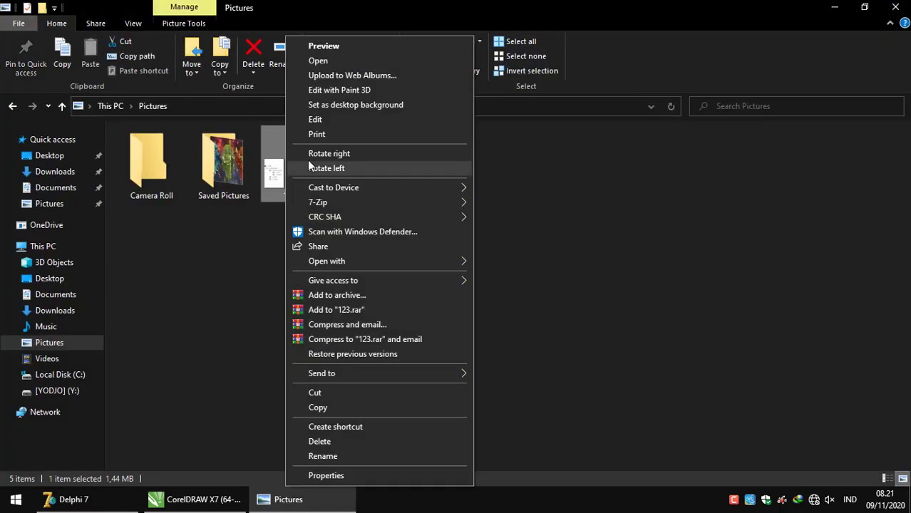
{"action": "left_click", "coordinate": [356, 105]}
{"action": "left_click", "coordinate": [895, 7]}
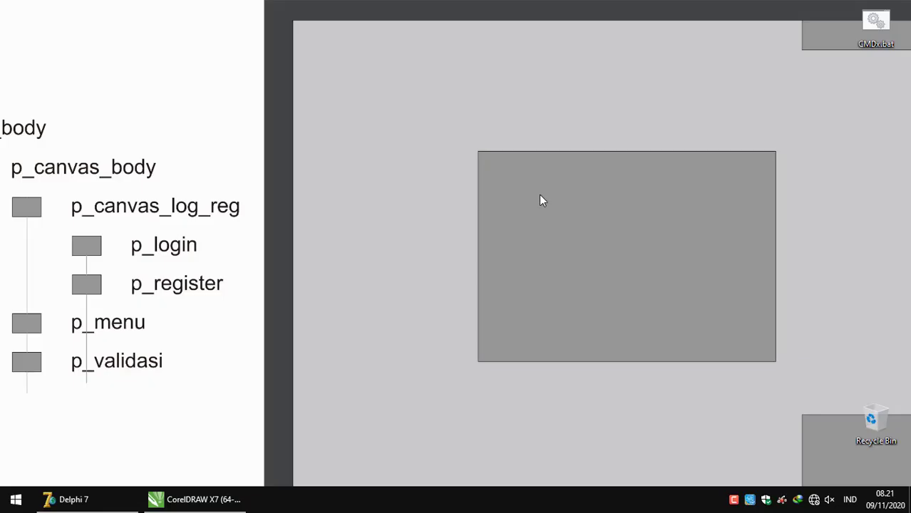
Change the desktop background's fit in the personalization settings to show the whole picture uncropped, and close Settings.
{"action": "right_click", "coordinate": [432, 117]}
{"action": "left_click", "coordinate": [463, 310]}
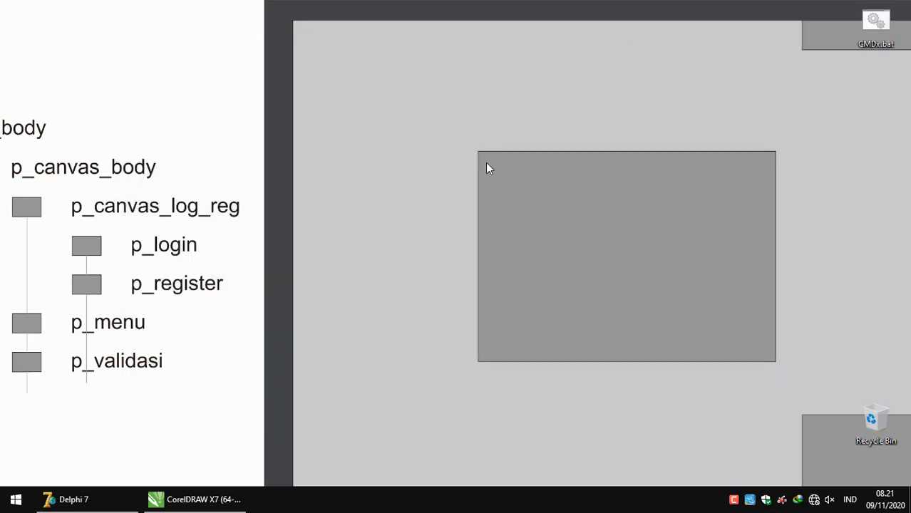
{"action": "right_click", "coordinate": [476, 177]}
{"action": "left_click", "coordinate": [506, 375]}
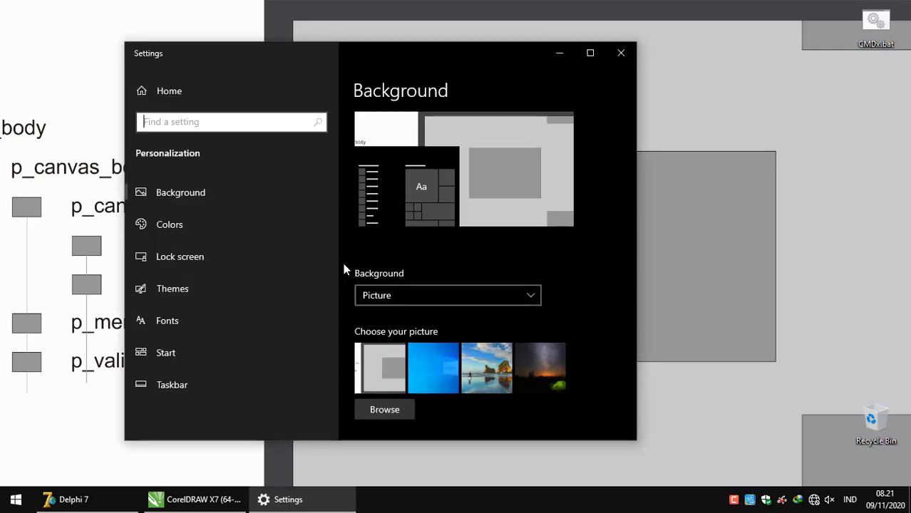
{"action": "left_click", "coordinate": [360, 296]}
{"action": "left_click", "coordinate": [360, 296]}
{"action": "scroll", "coordinate": [423, 374], "scroll_direction": "down", "scroll_amount": 2}
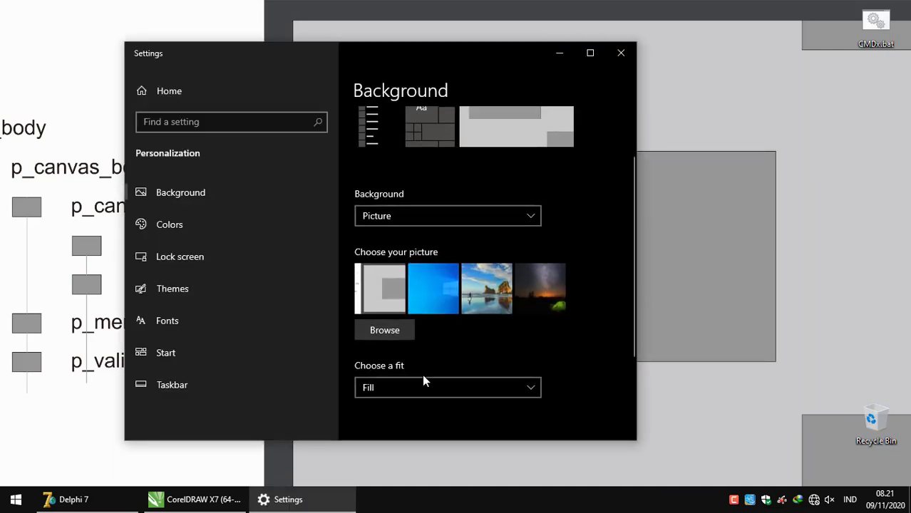
{"action": "left_click", "coordinate": [423, 383]}
{"action": "key", "text": "Return"}
{"action": "left_click", "coordinate": [622, 53]}
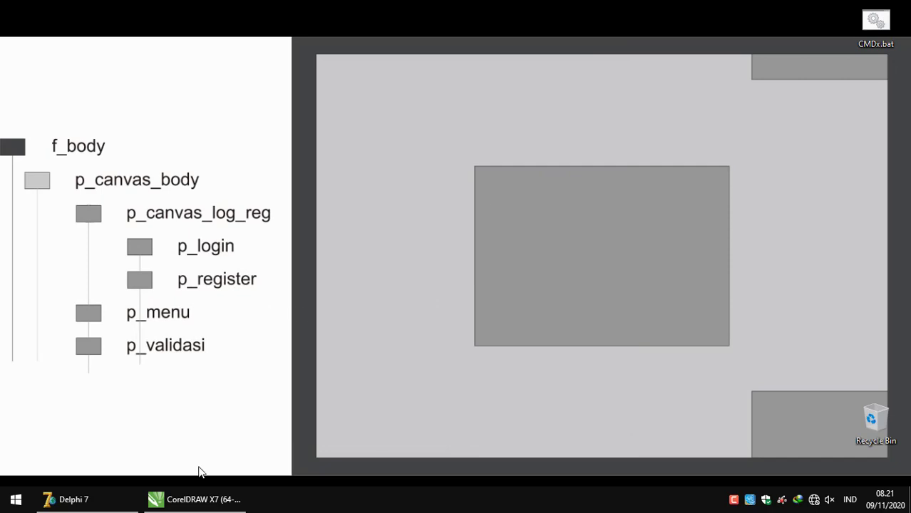
Switch to Delphi 7 and restore the maximised form window to a smaller size beside the Object Inspector.
{"action": "left_click", "coordinate": [71, 499]}
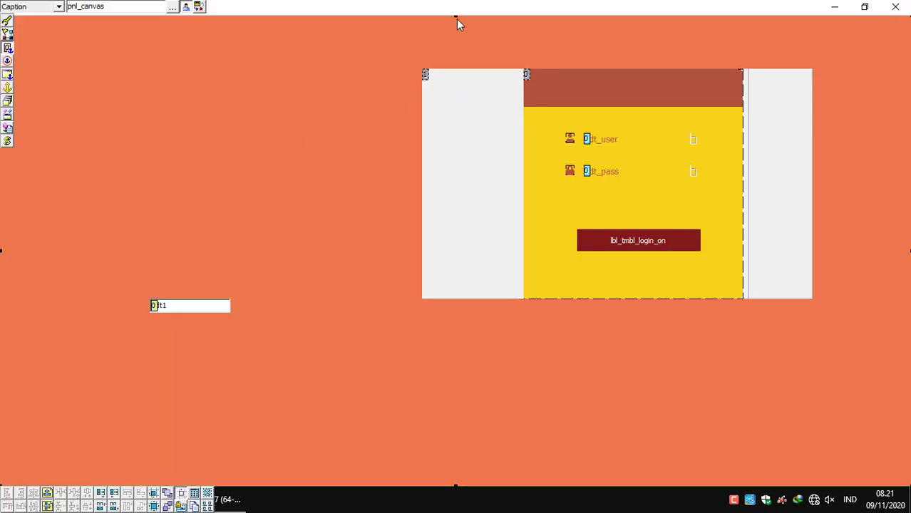
{"action": "double_click", "coordinate": [456, 19]}
{"action": "left_click_drag", "start_coordinate": [385, 137], "coordinate": [416, 99]}
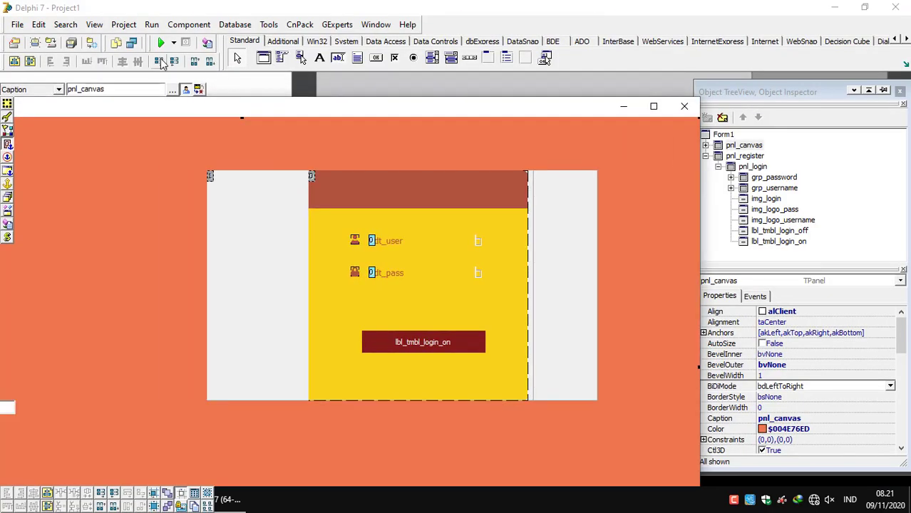
Inspect the register panel and login image on the form, run the project to view it and close the running program.
{"action": "left_click", "coordinate": [527, 193]}
{"action": "left_click", "coordinate": [531, 193]}
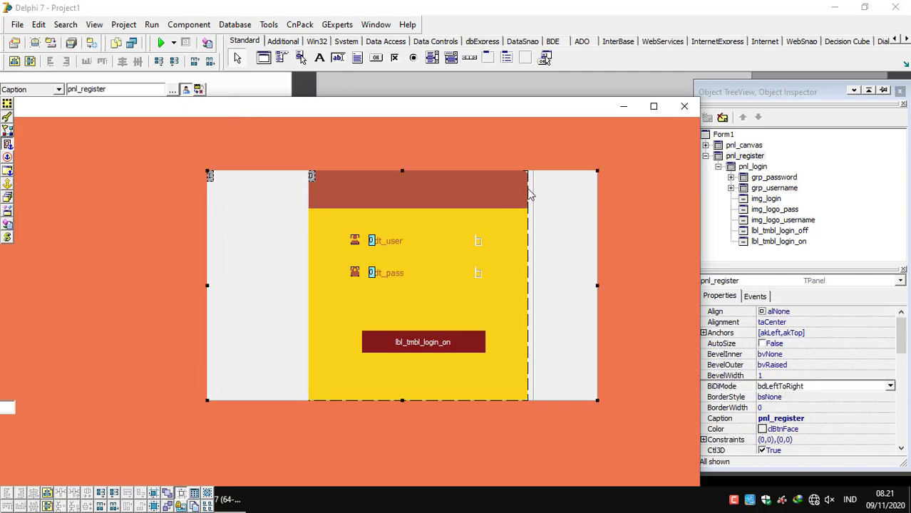
{"action": "left_click", "coordinate": [525, 193]}
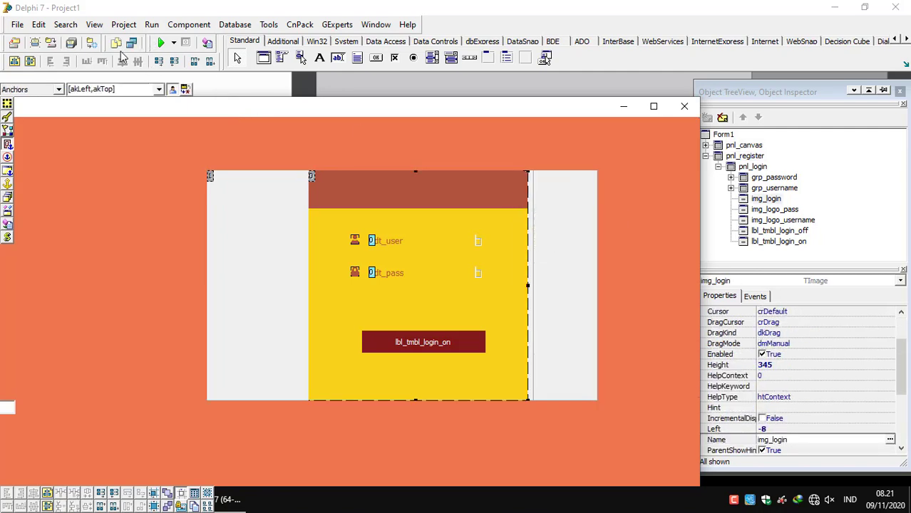
{"action": "left_click", "coordinate": [155, 42]}
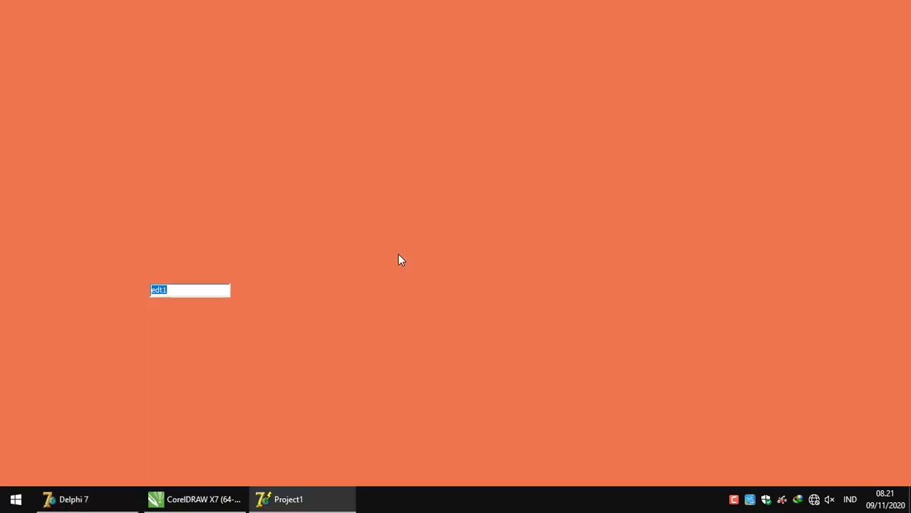
{"action": "key", "text": "alt+F4"}
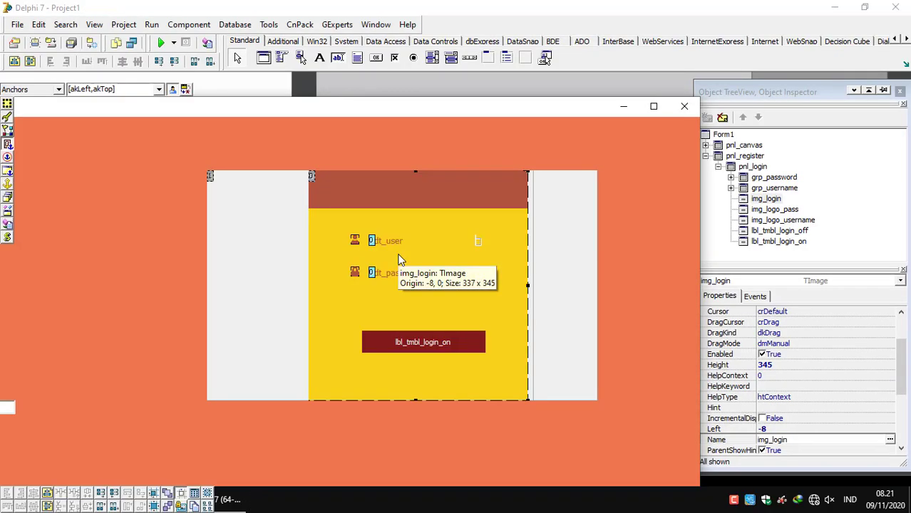
Move the pnl_register panel slightly down and to the right on the form.
{"action": "left_click", "coordinate": [592, 279]}
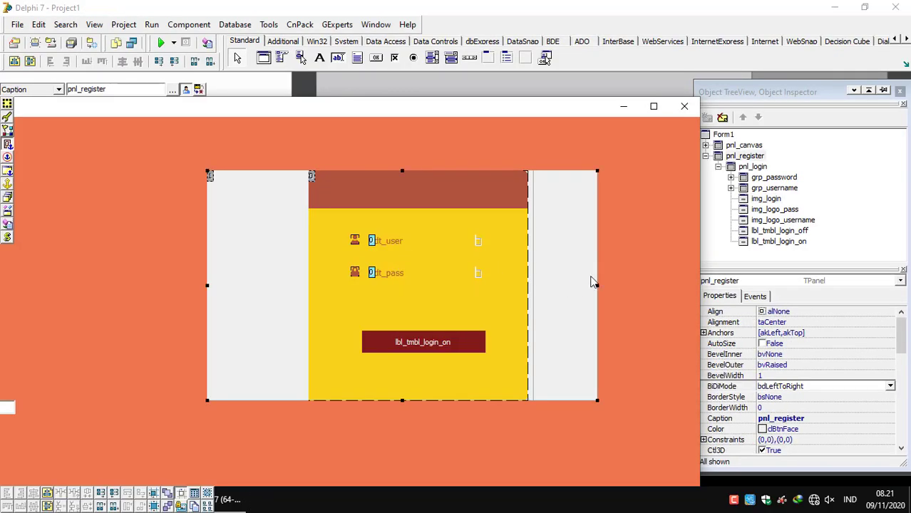
{"action": "left_click", "coordinate": [559, 266]}
{"action": "left_click_drag", "start_coordinate": [560, 266], "coordinate": [595, 242]}
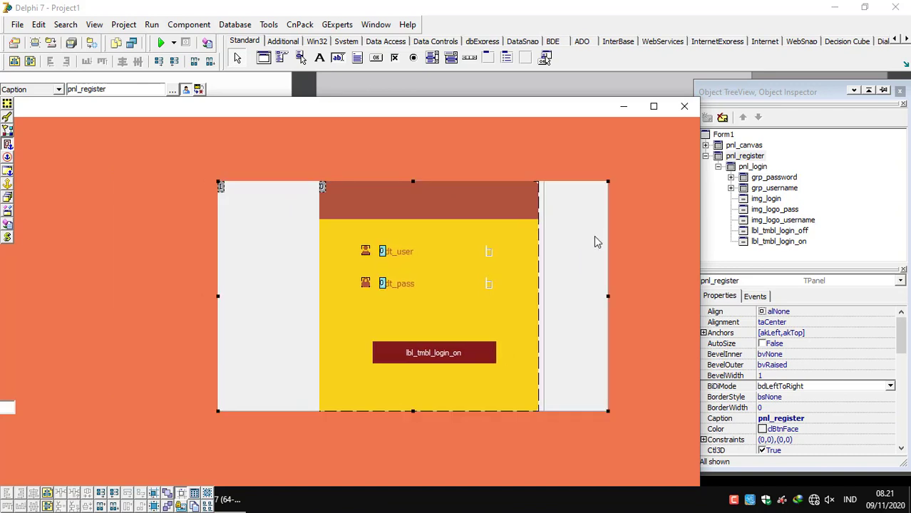
Narrow the img_login image from its right edge to roughly a third of its width.
{"action": "left_click", "coordinate": [532, 214]}
{"action": "left_click", "coordinate": [589, 234]}
{"action": "left_click_drag", "start_coordinate": [532, 208], "coordinate": [361, 204]}
Take the edt_user field out of grp_username and place it directly in pnl_login above the group box.
{"action": "left_click", "coordinate": [476, 261]}
{"action": "left_click", "coordinate": [470, 253]}
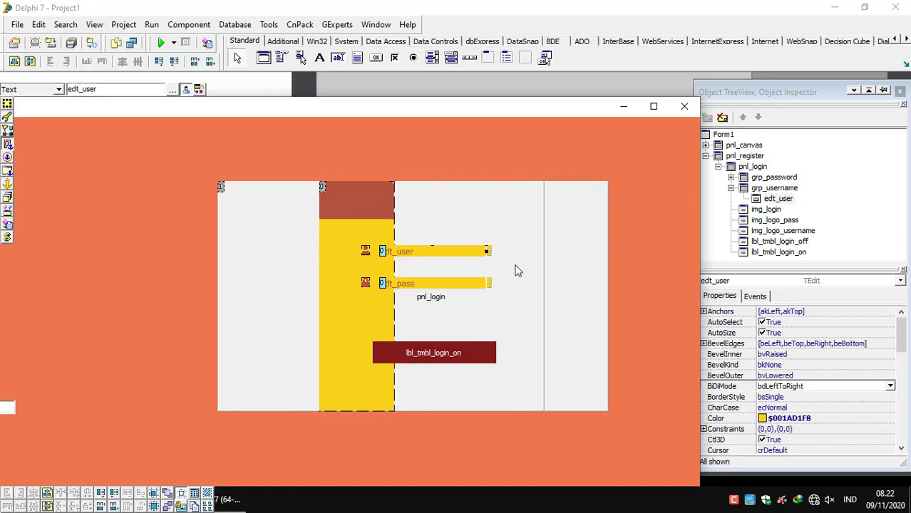
{"action": "left_click", "coordinate": [518, 271]}
{"action": "left_click", "coordinate": [491, 255]}
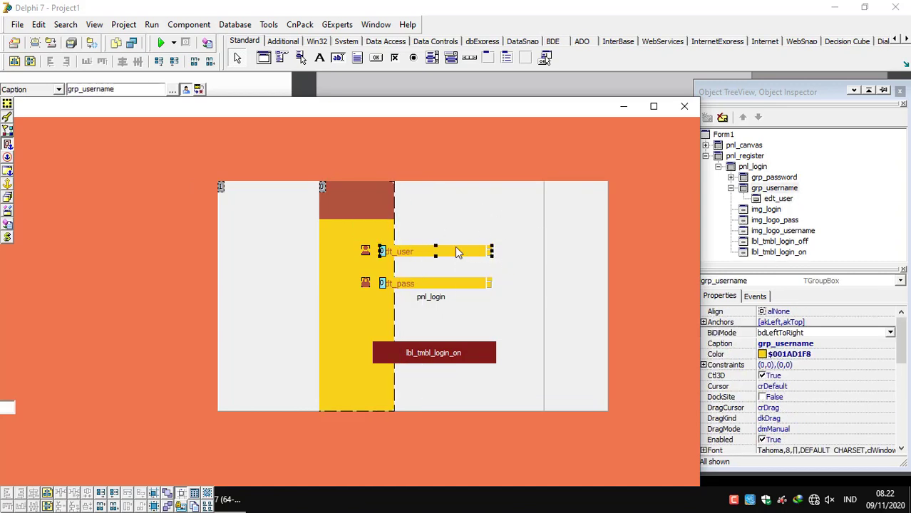
{"action": "left_click", "coordinate": [474, 257]}
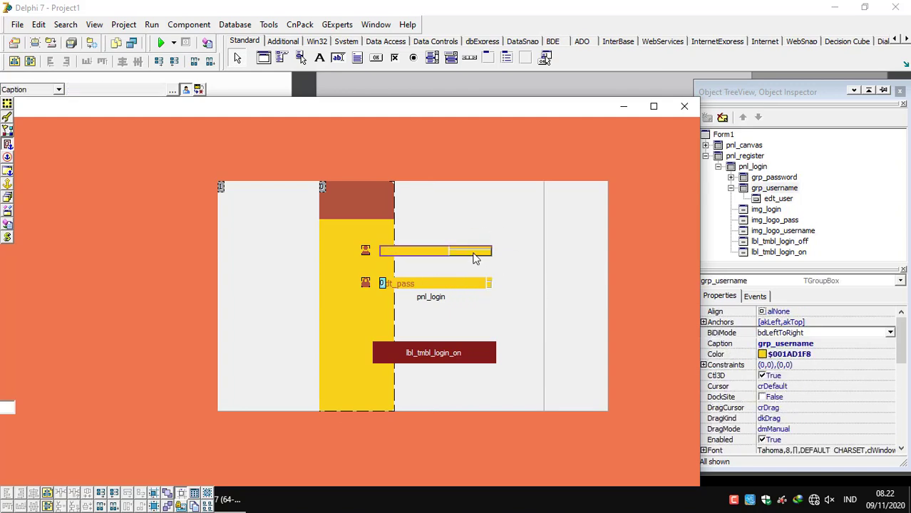
{"action": "left_click", "coordinate": [420, 255]}
{"action": "key", "text": "Delete"}
{"action": "left_click", "coordinate": [451, 230]}
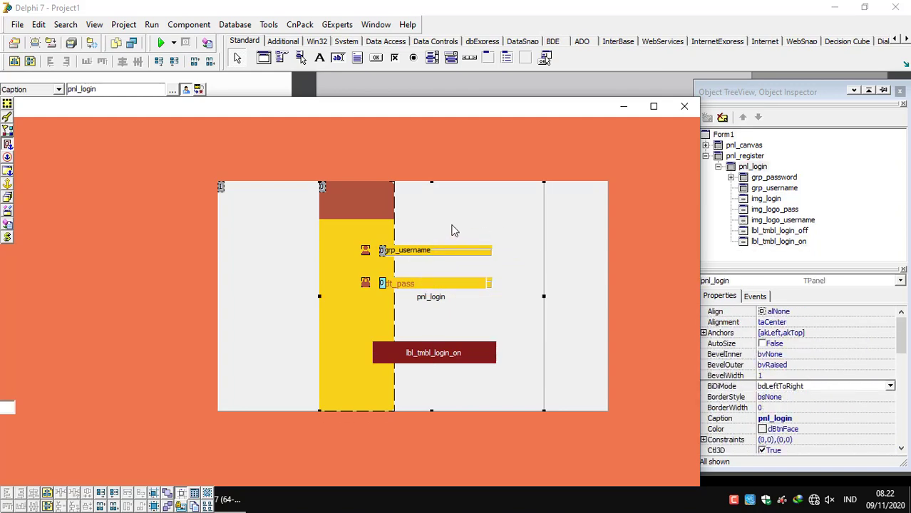
{"action": "key", "text": "ctrl+v"}
{"action": "left_click_drag", "start_coordinate": [440, 224], "coordinate": [442, 225]}
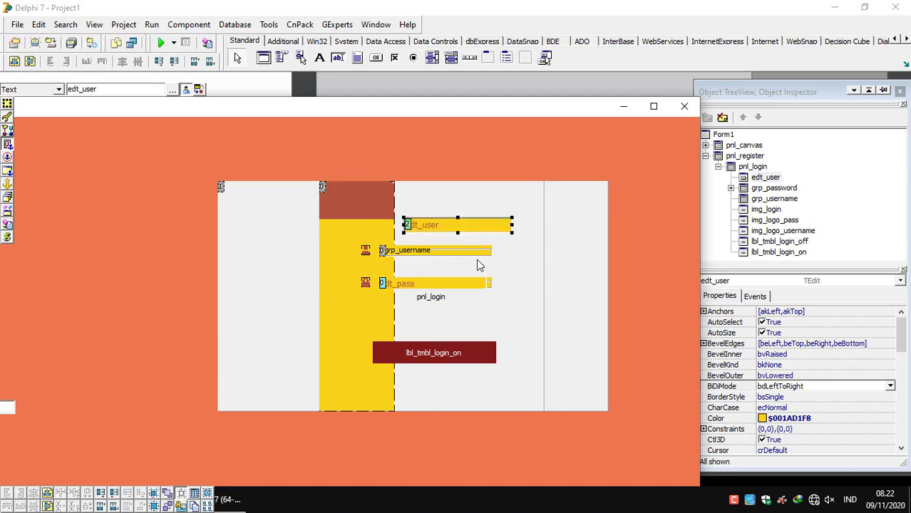
Take the edt_pass field out of grp_password and place it directly in pnl_login above edt_user.
{"action": "left_click", "coordinate": [434, 283]}
{"action": "key", "text": "ctrl+x"}
{"action": "left_click", "coordinate": [538, 277]}
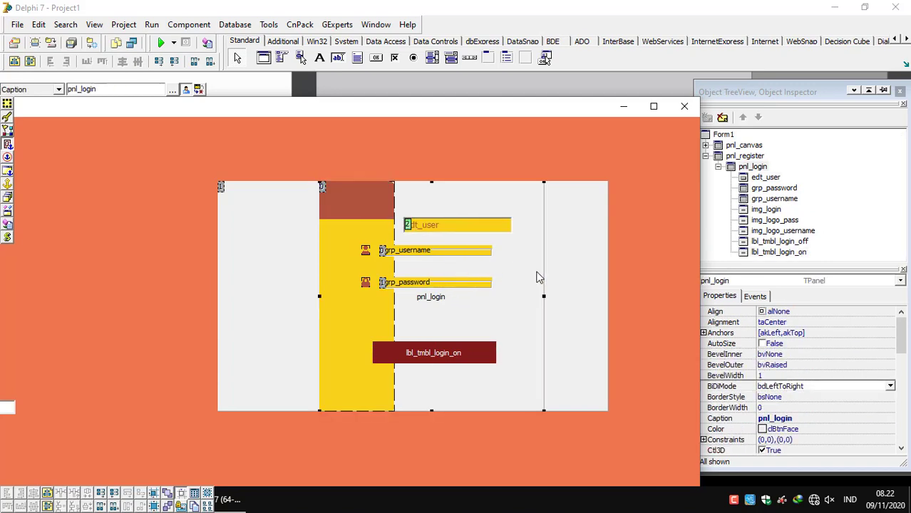
{"action": "key", "text": "ctrl+v"}
{"action": "left_click_drag", "start_coordinate": [416, 205], "coordinate": [468, 203]}
Delete the empty grp_password and grp_username group boxes.
{"action": "left_click", "coordinate": [464, 283]}
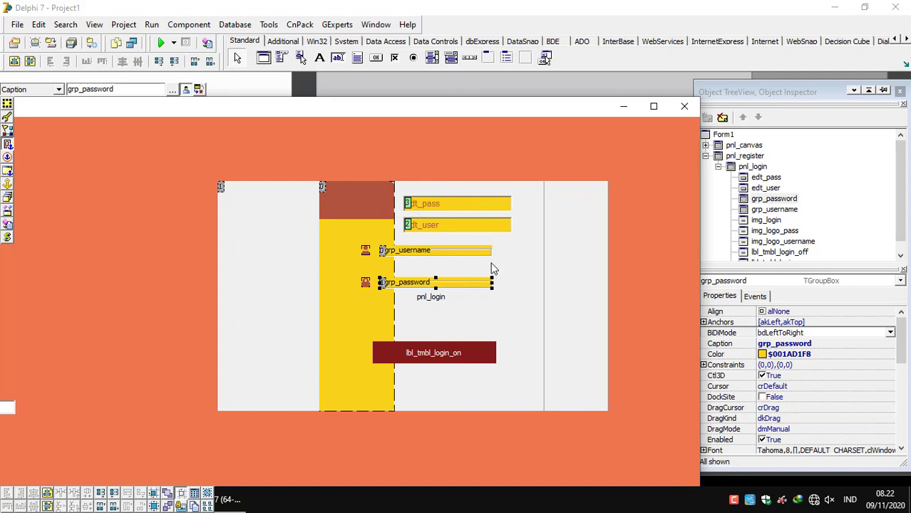
{"action": "left_click", "coordinate": [447, 250], "text": "shift"}
{"action": "key", "text": "Delete"}
Add a new panel inside pnl_login below the edt_user field.
{"action": "left_click", "coordinate": [525, 58]}
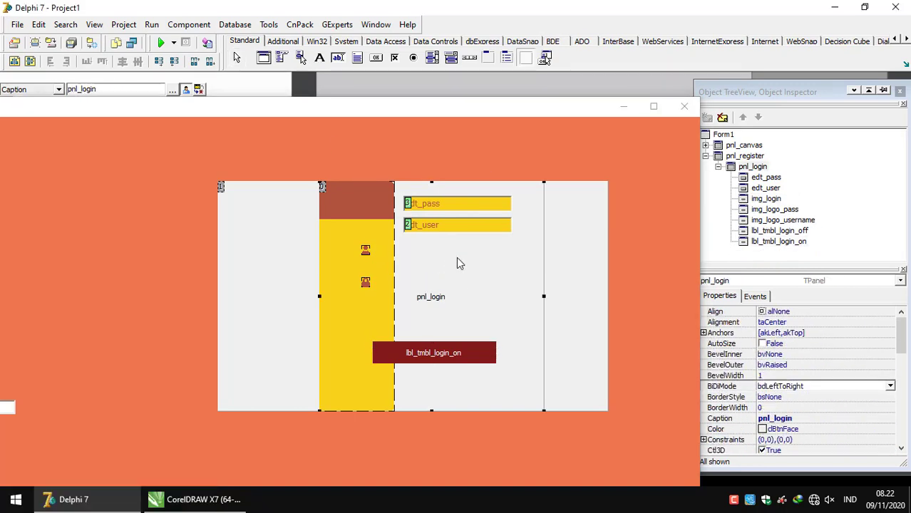
{"action": "left_click", "coordinate": [415, 252]}
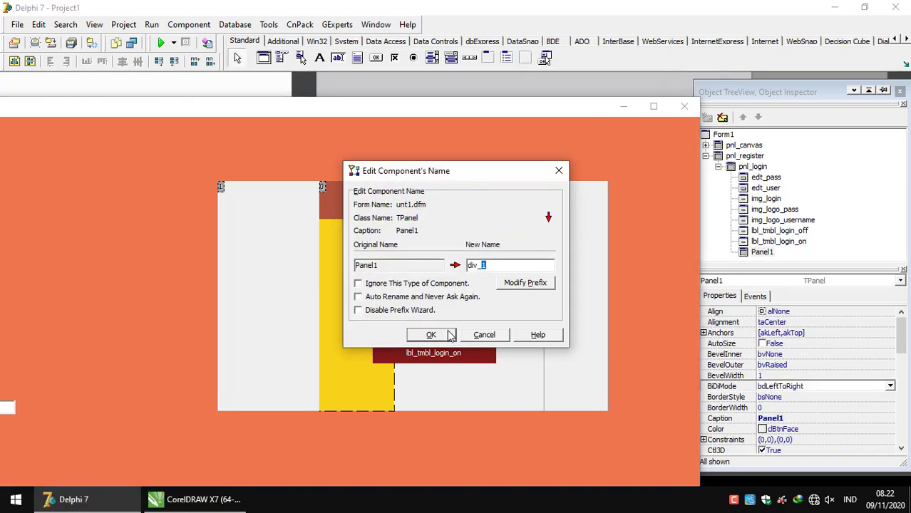